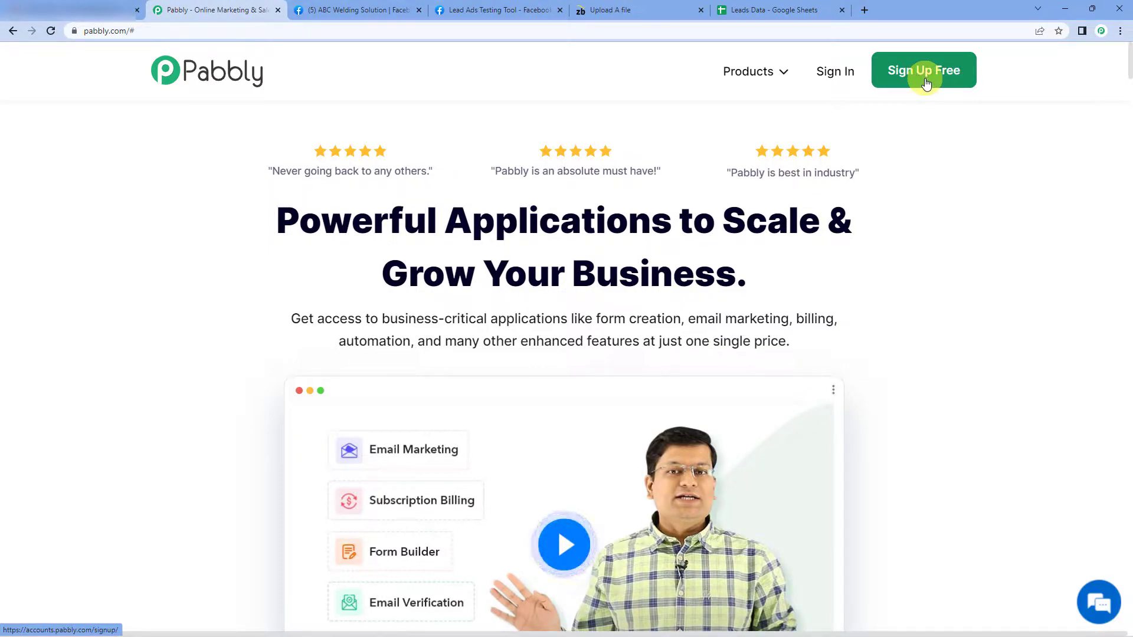
# Sign in to the Pabbly account, open Pabbly Connect and create a workflow named "FB Lead Ads To ZeroBounce To Google Sheets"
pyautogui.click(839, 77)
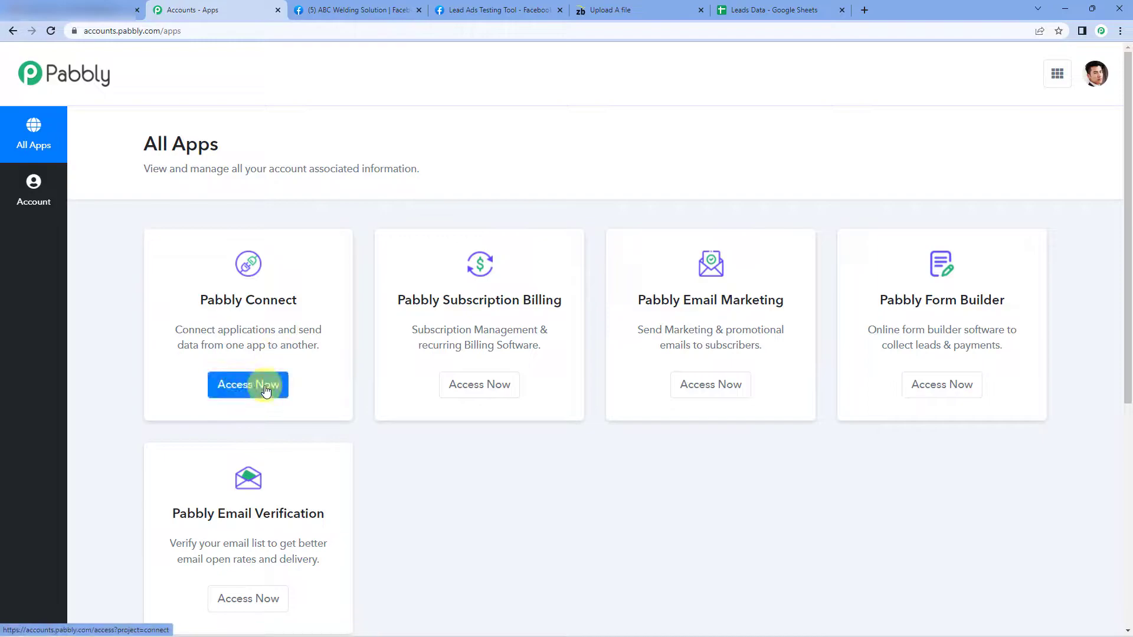
pyautogui.click(264, 385)
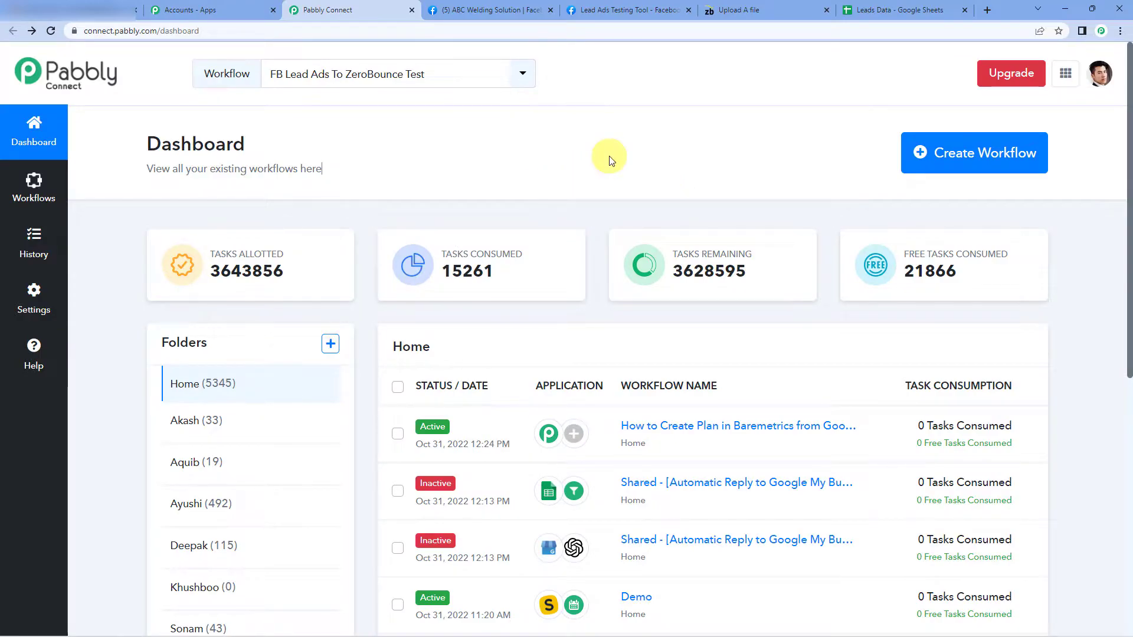
pyautogui.click(973, 153)
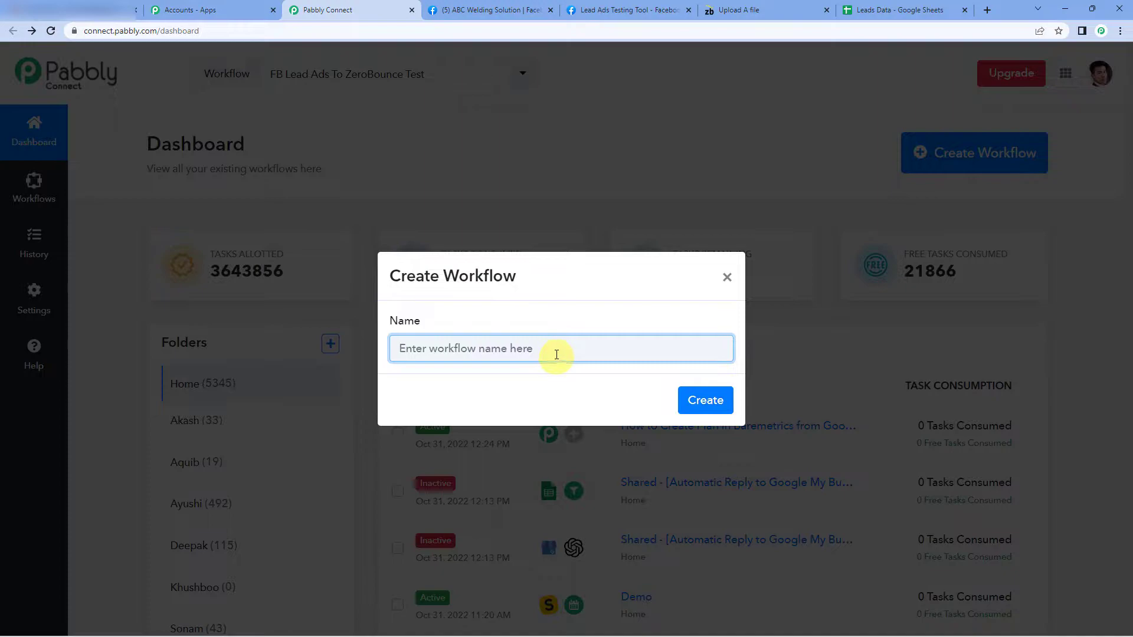
pyautogui.write('FB Lead Ads To ZeroBounce To Google Sheets')
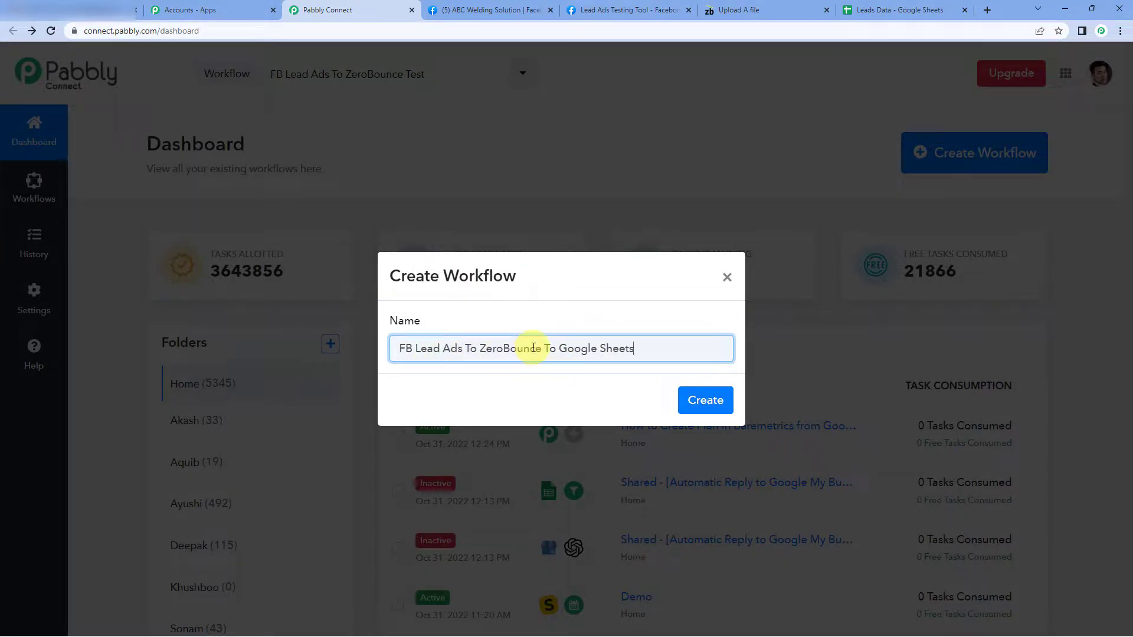
pyautogui.click(707, 402)
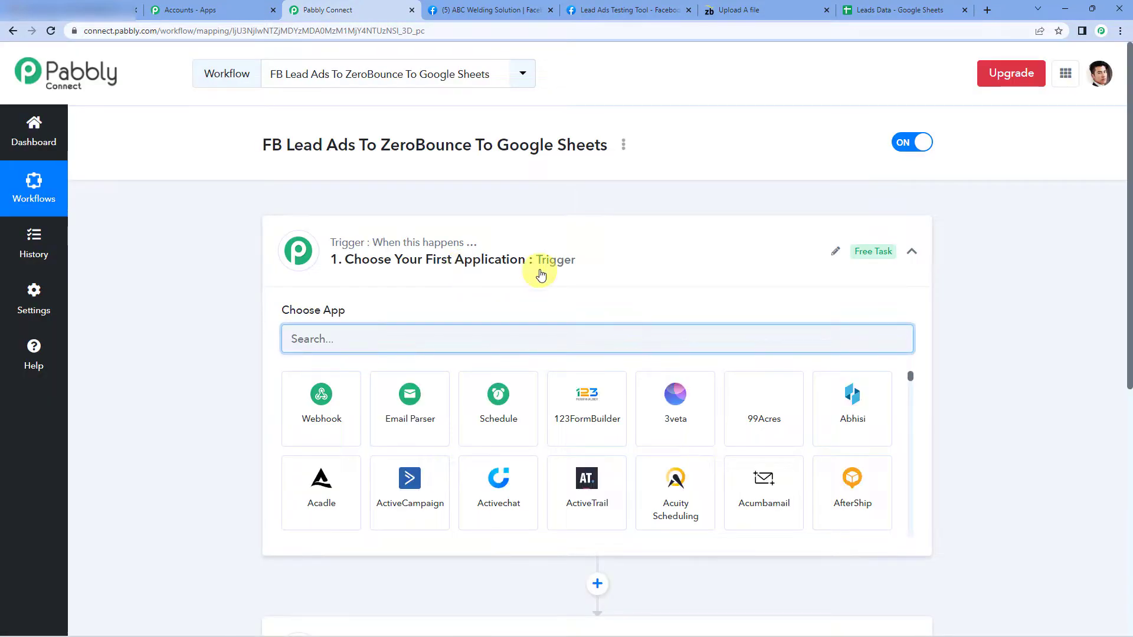
# Set the workflow's trigger to Facebook Lead Ads with the New Lead (Instant) event
pyautogui.click(549, 272)
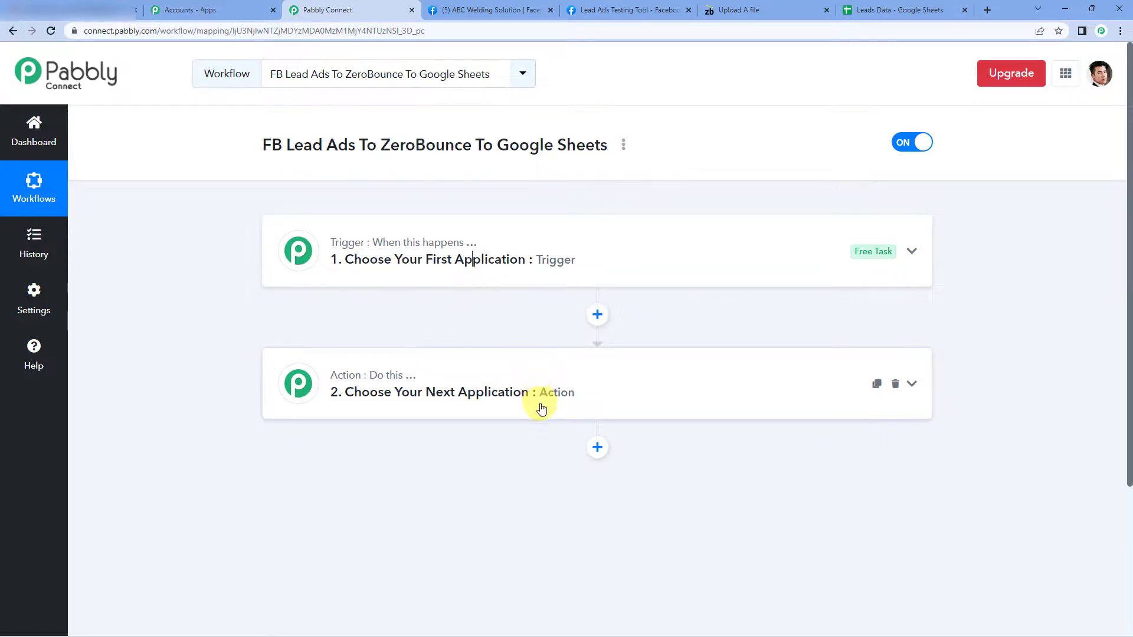
pyautogui.click(523, 271)
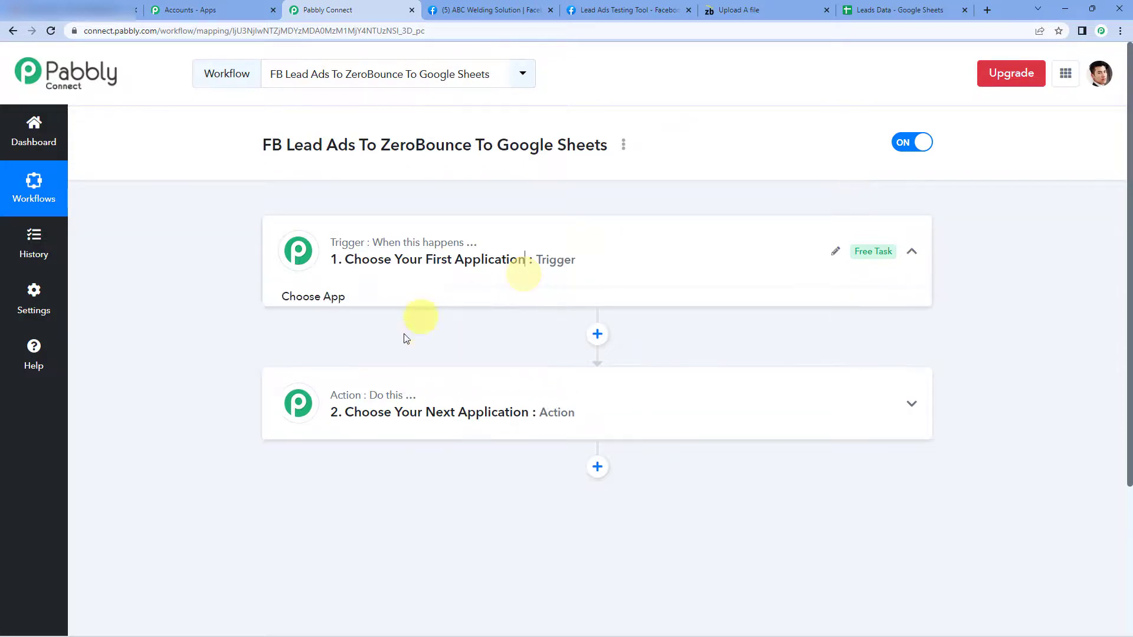
pyautogui.write('faceboo')
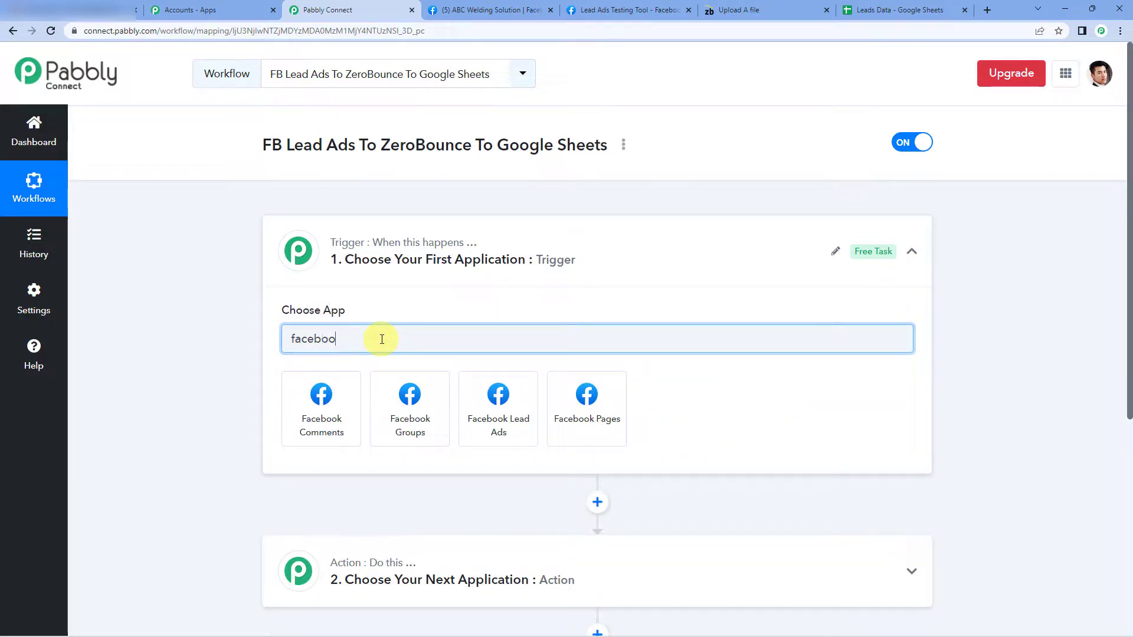
pyautogui.click(504, 400)
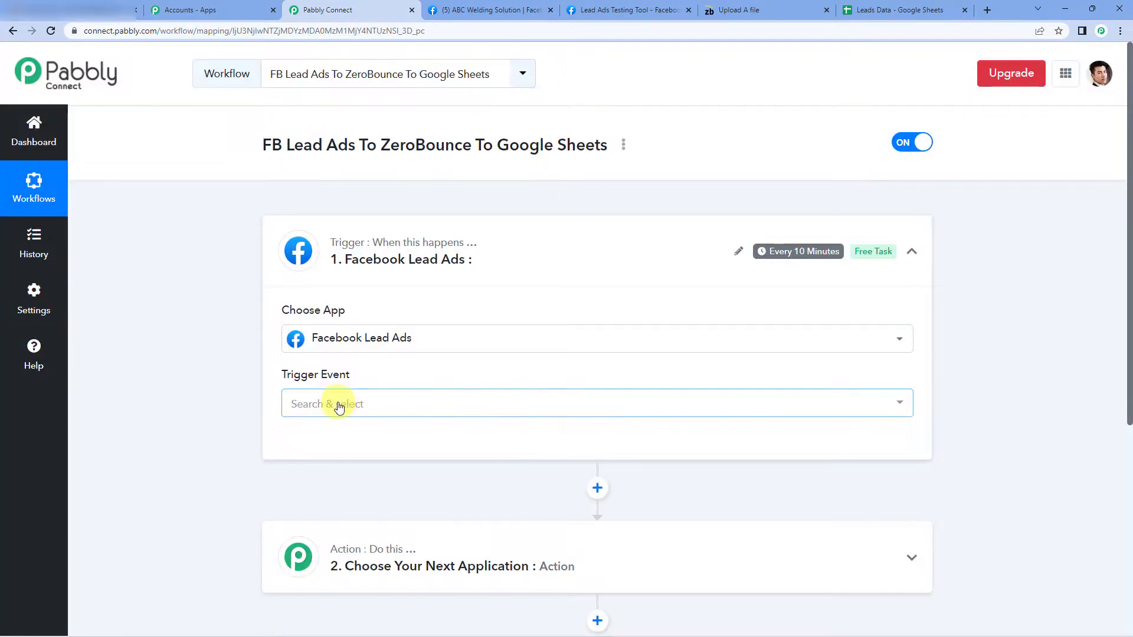
pyautogui.click(340, 407)
pyautogui.scroll(-1, 343, 401)
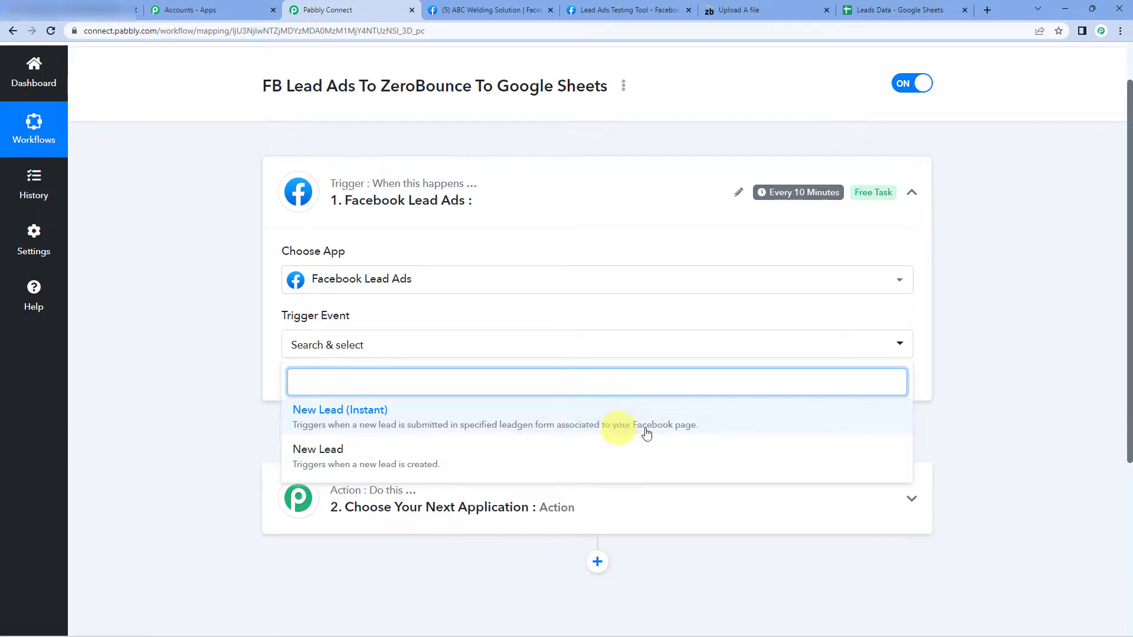
pyautogui.click(691, 427)
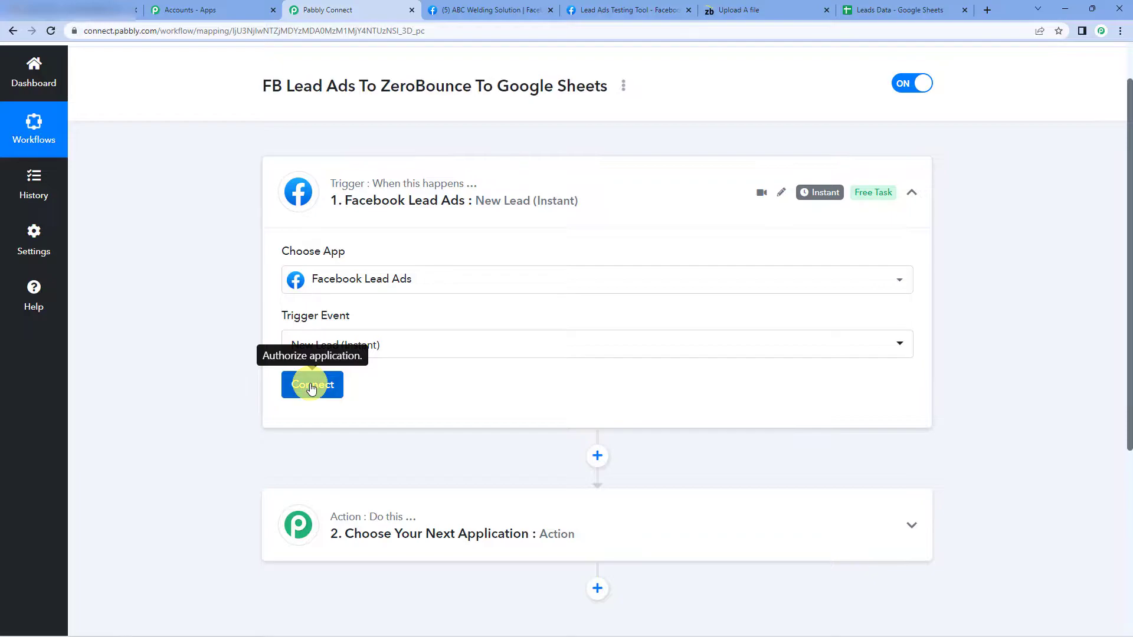
# Connect the trigger to Facebook Lead Ads by adding and authorizing a new connection
pyautogui.click(312, 388)
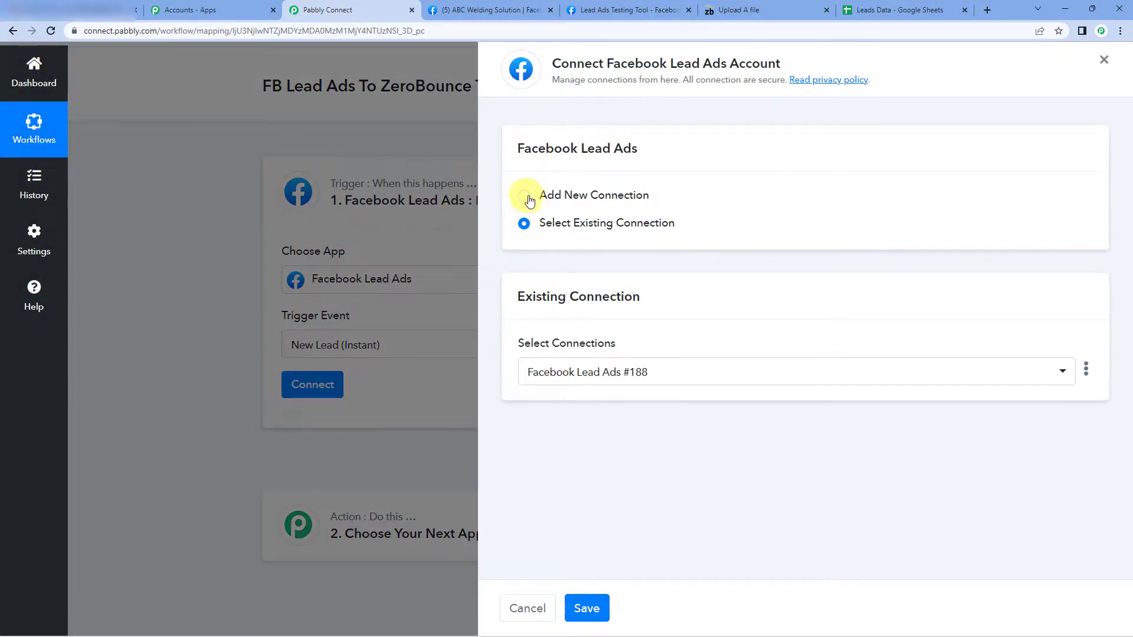
pyautogui.click(525, 197)
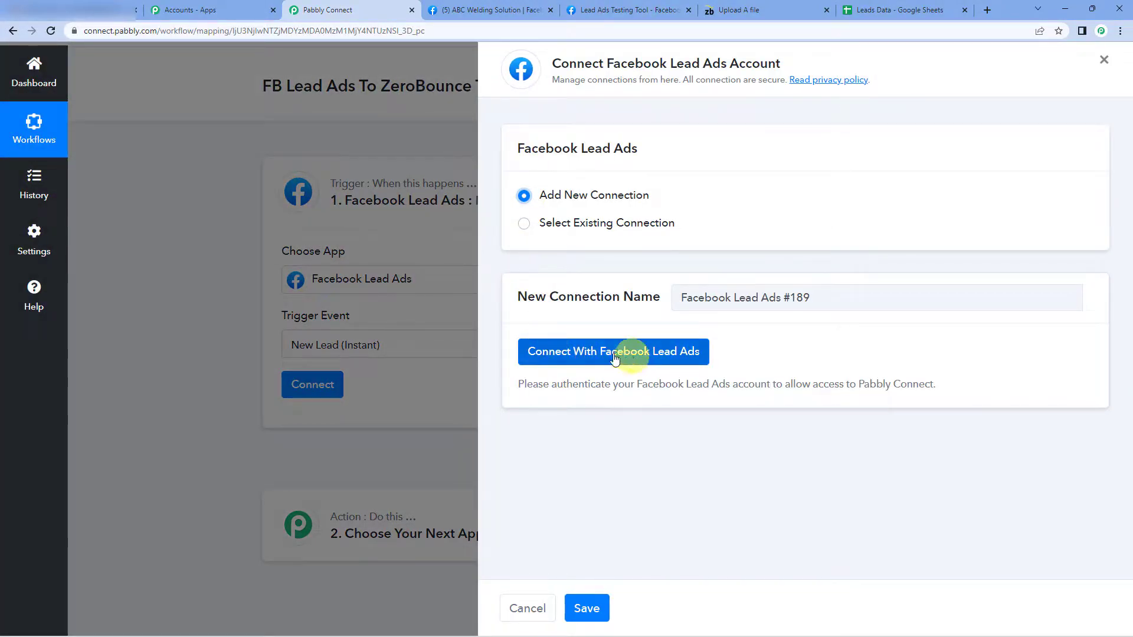
pyautogui.click(676, 360)
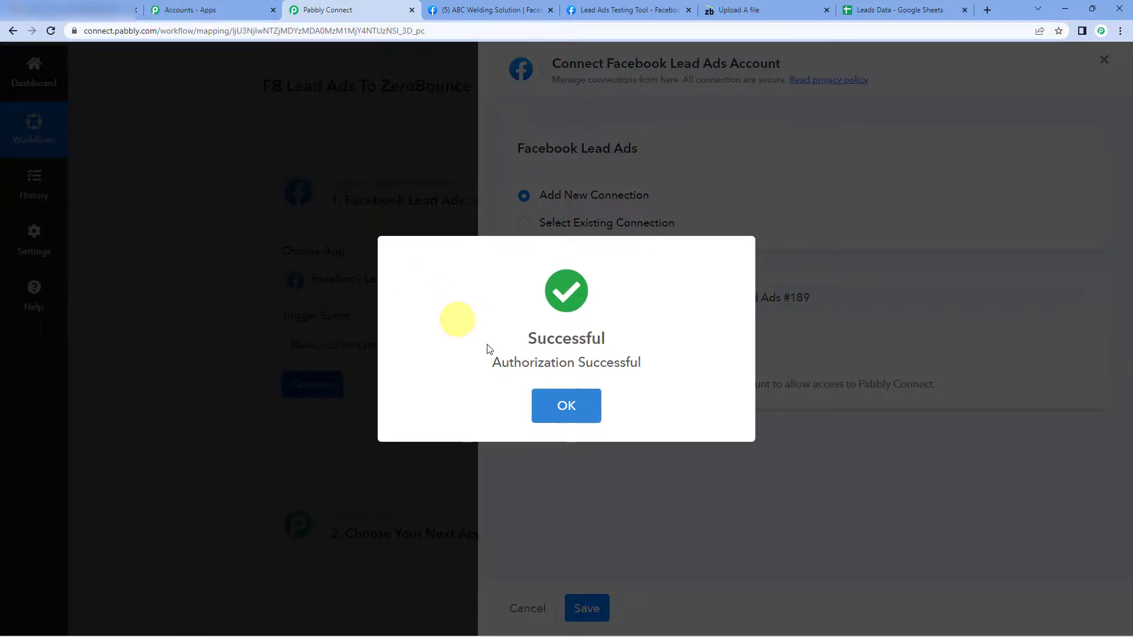
pyautogui.click(576, 407)
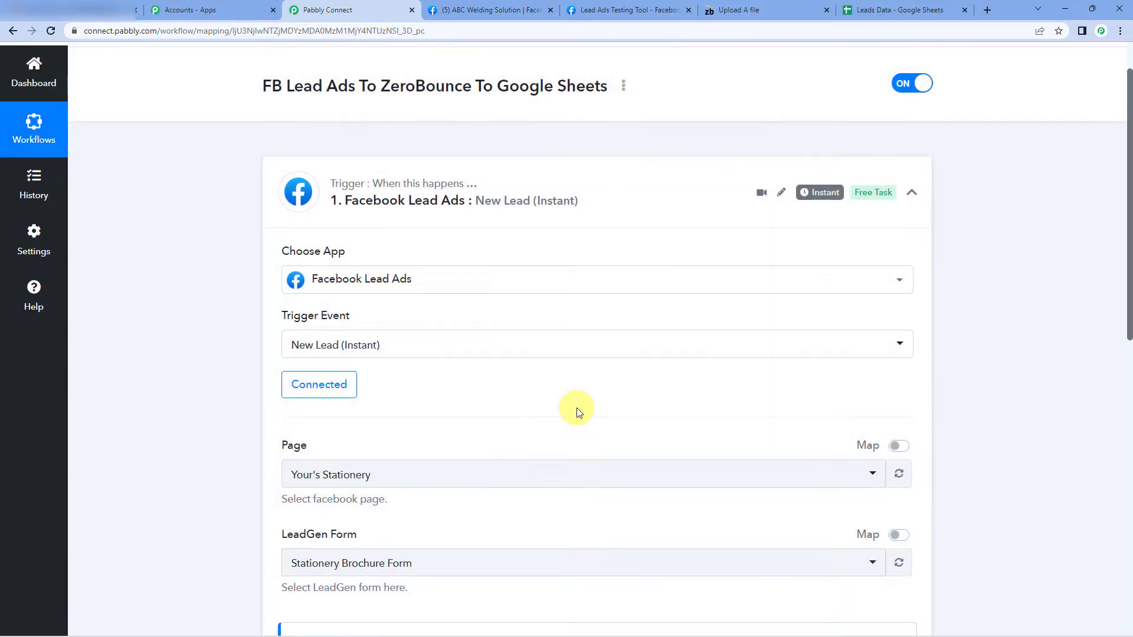
# Choose ABC Welding Solution as the trigger's Facebook page, searching the page list for "wel"
pyautogui.scroll(-3, 572, 370)
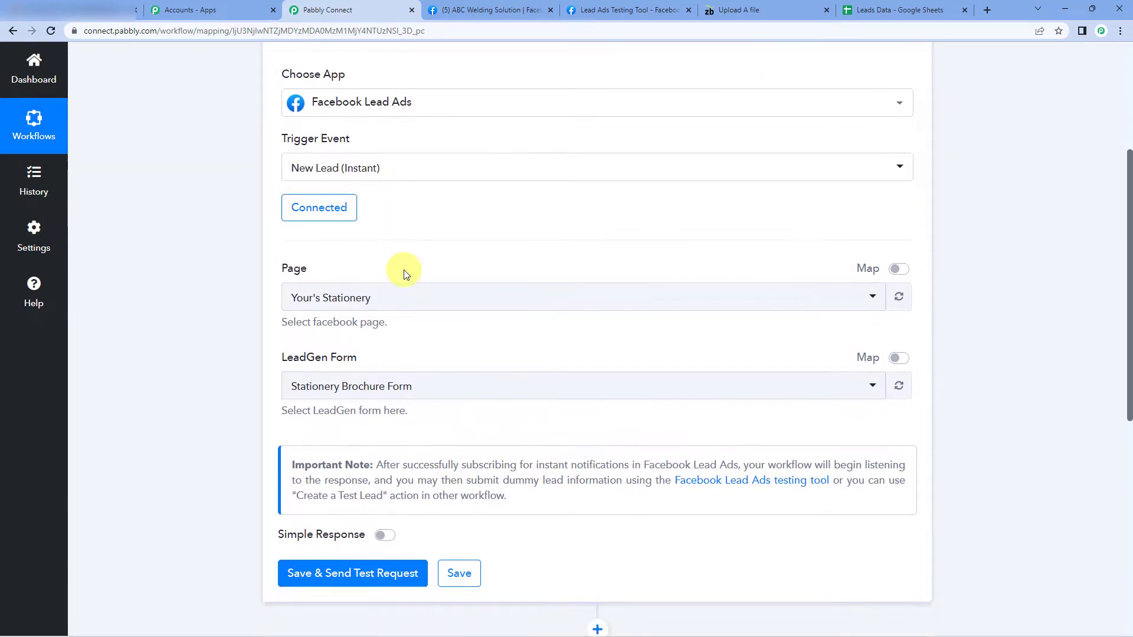
pyautogui.scroll(-1, 405, 296)
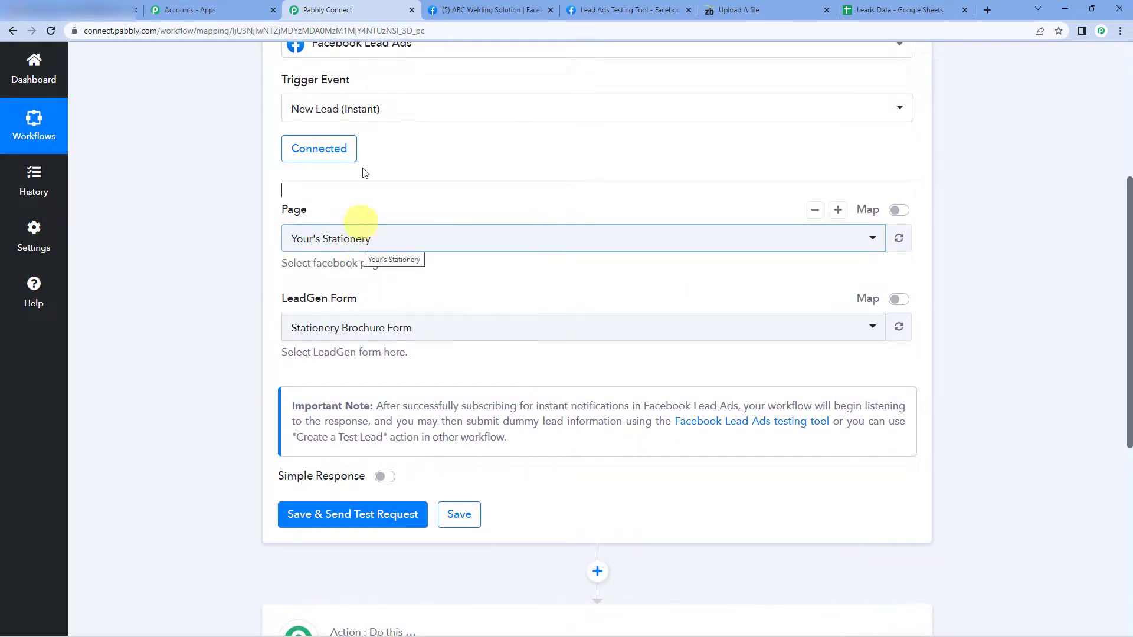
pyautogui.click(344, 240)
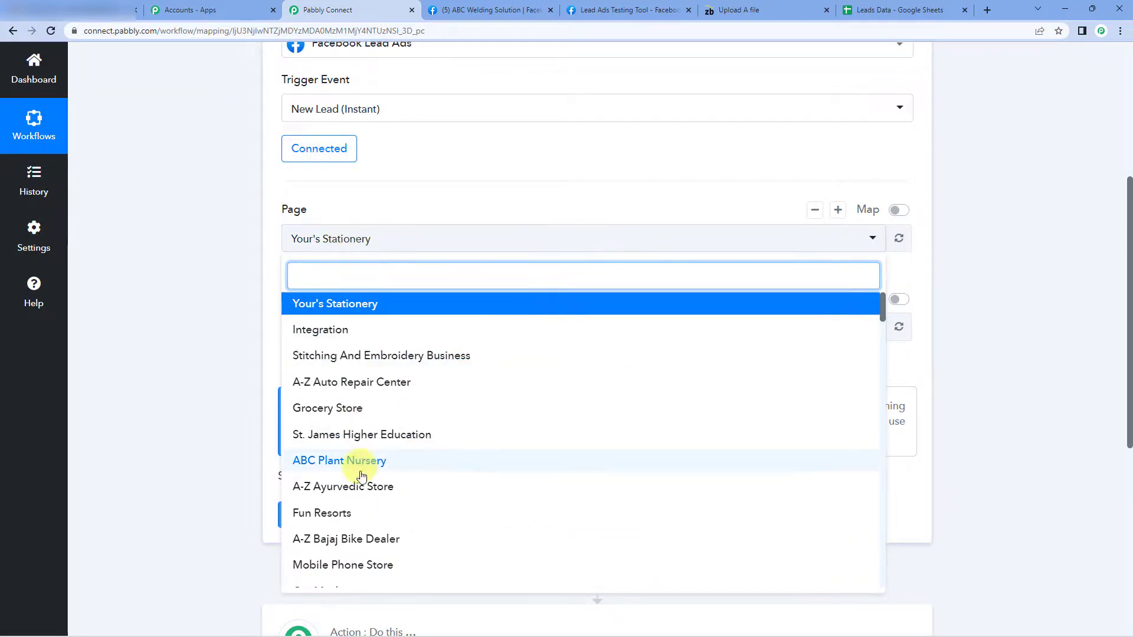
pyautogui.scroll(1, 361, 336)
pyautogui.scroll(-1, 356, 389)
pyautogui.scroll(-1, 359, 413)
pyautogui.scroll(2, 354, 413)
pyautogui.scroll(-1, 361, 510)
pyautogui.scroll(-1, 361, 509)
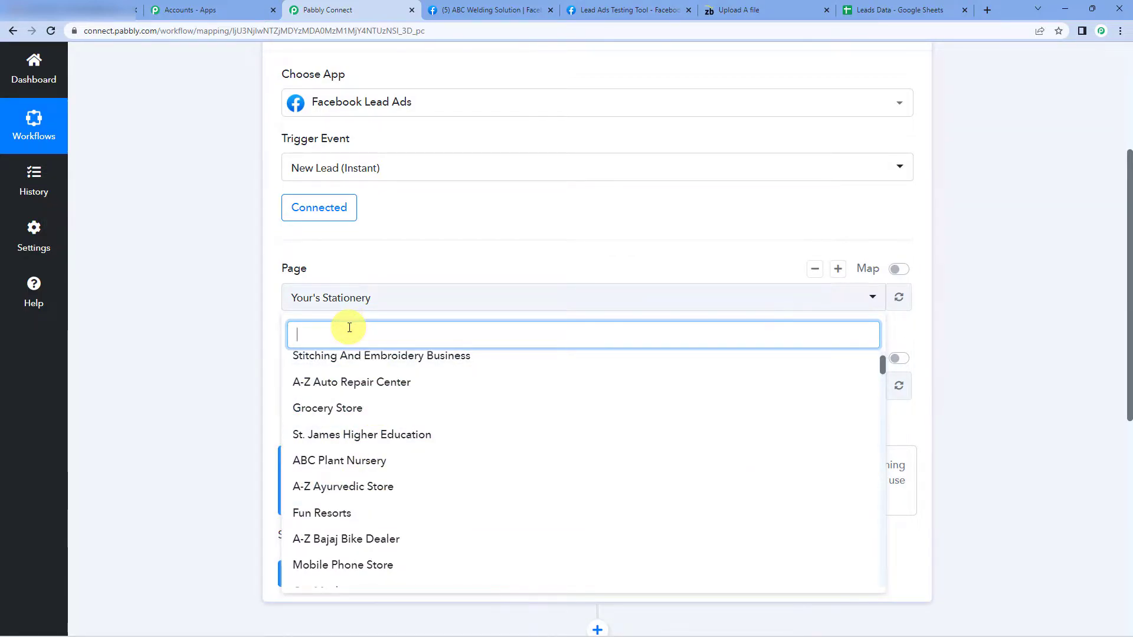
pyautogui.write('wel')
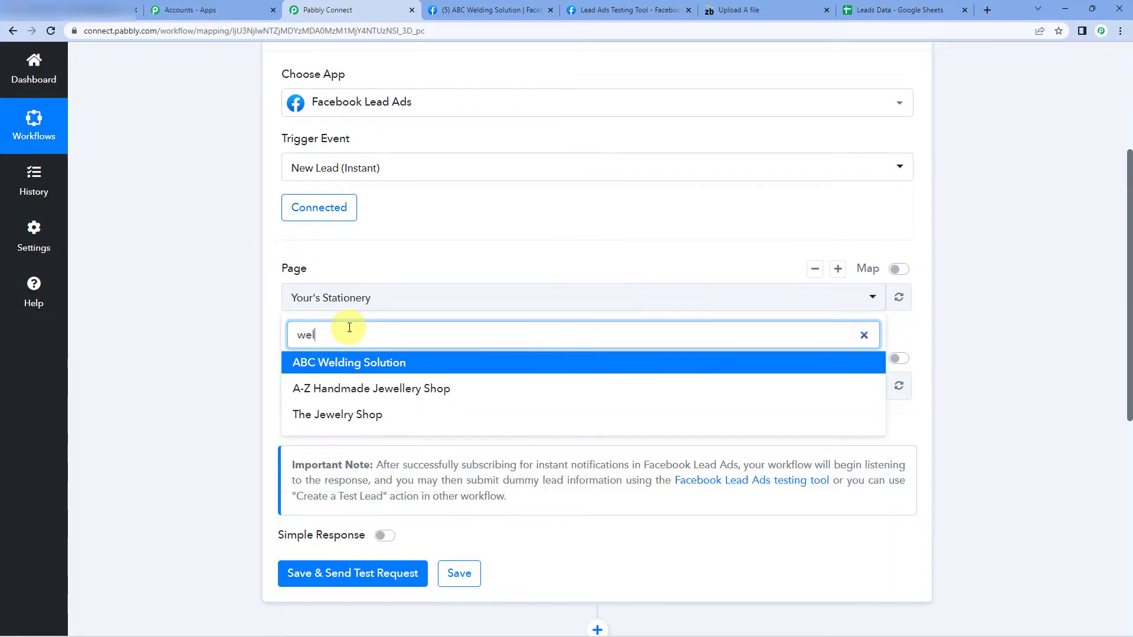
pyautogui.click(357, 362)
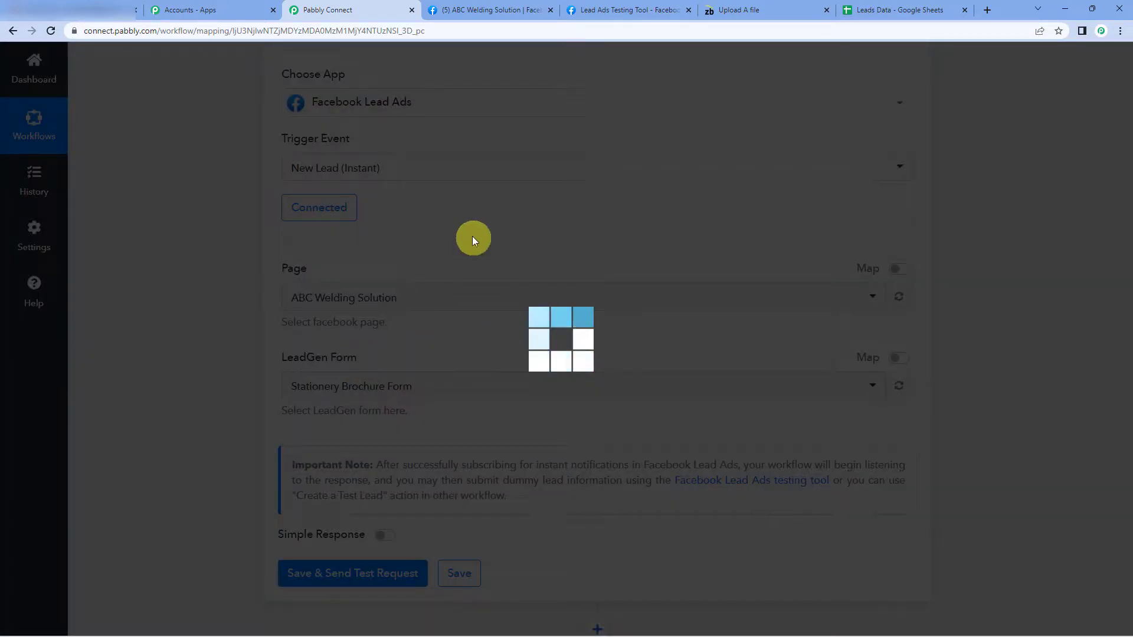
# Look over the ABC Welding Solution page on Facebook, checking its name, and return to the Pabbly Connect workflow
pyautogui.click(475, 9)
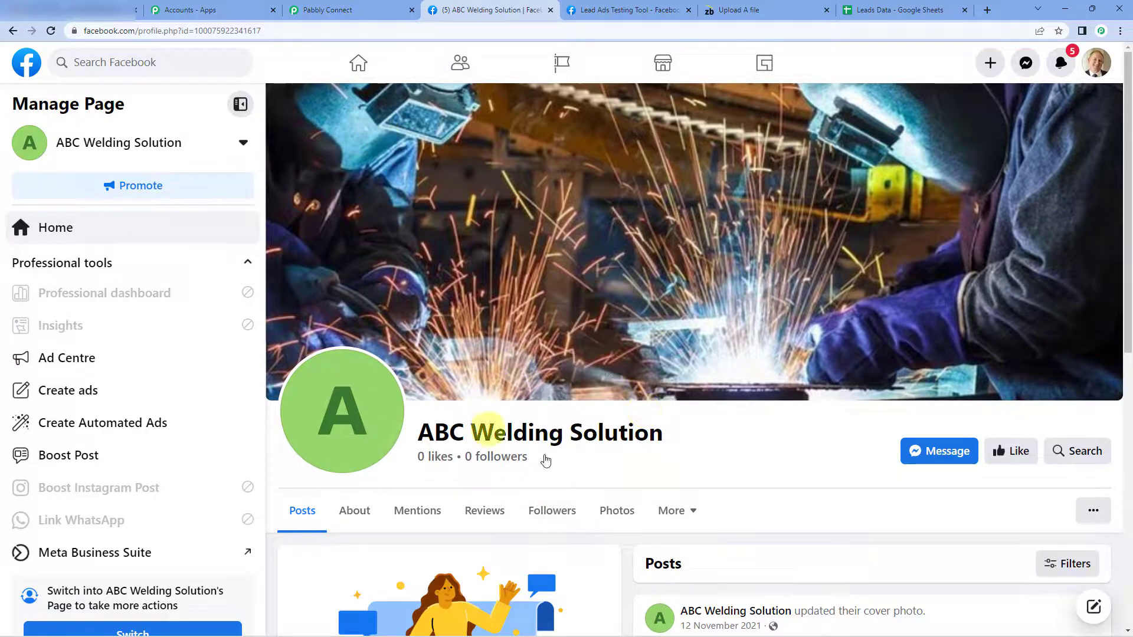
pyautogui.moveTo(418, 433); pyautogui.dragTo(694, 436)
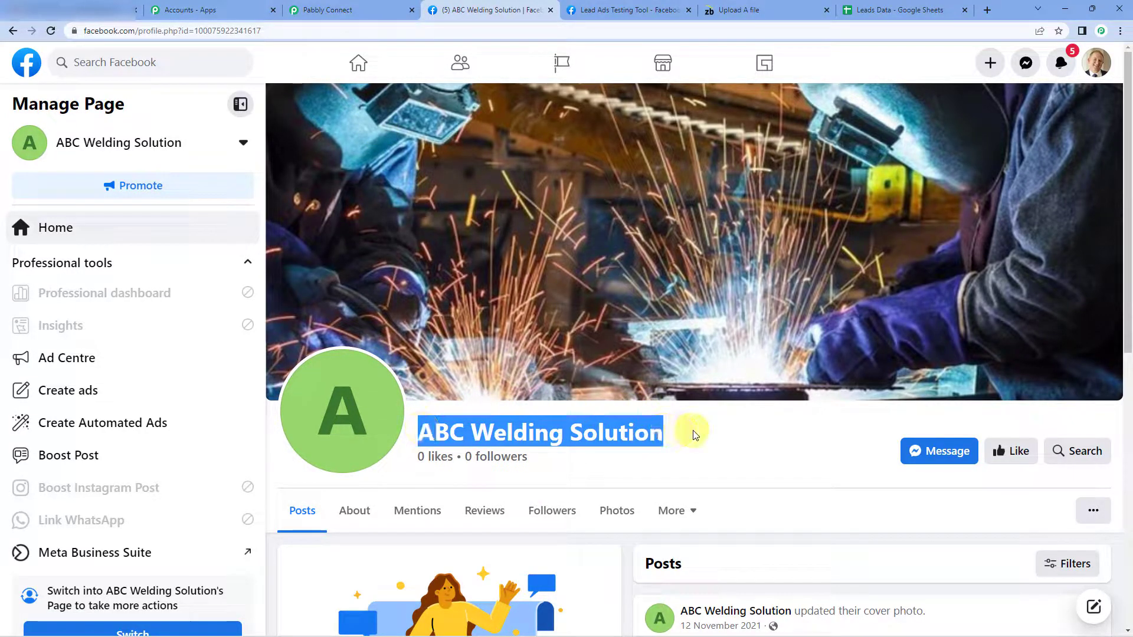
pyautogui.click(618, 428)
pyautogui.scroll(-2, 618, 427)
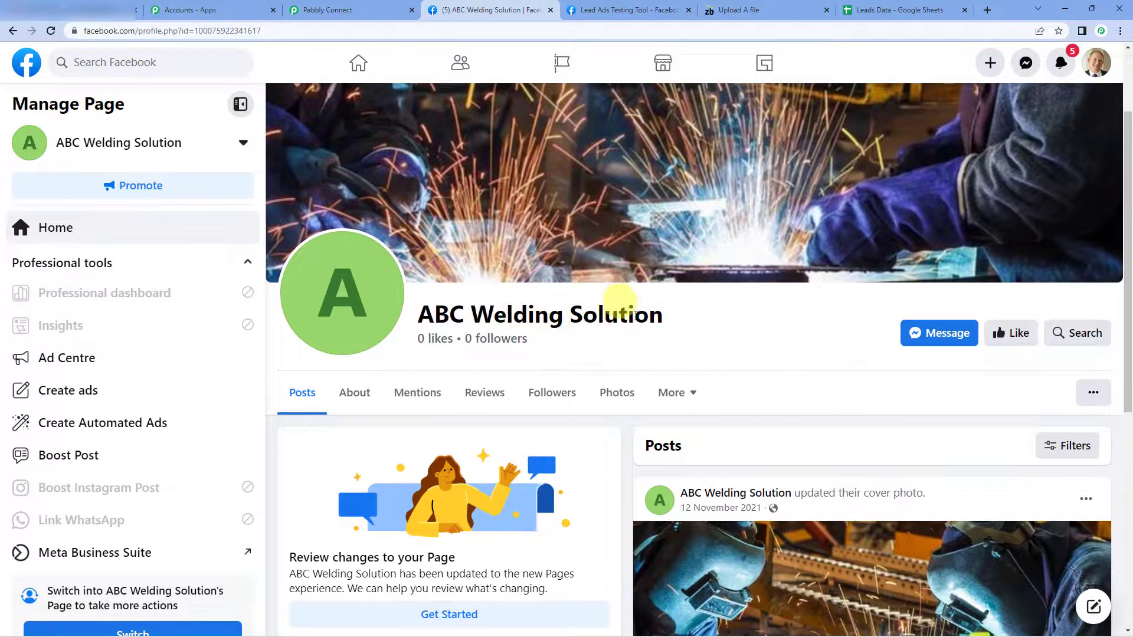
pyautogui.click(318, 6)
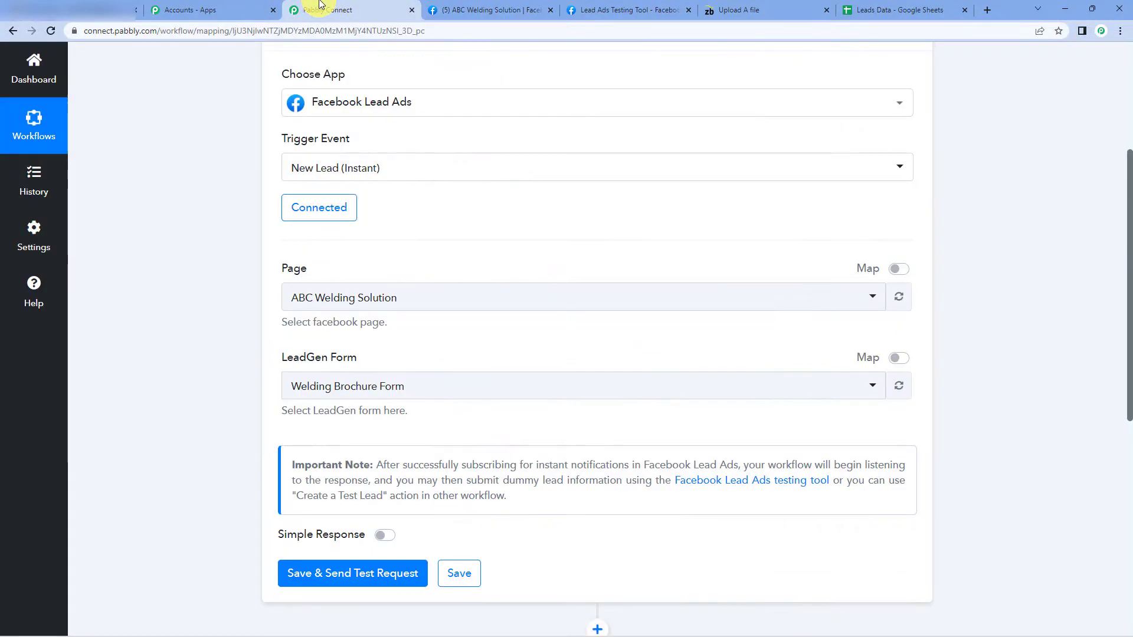
# Check which lead forms the trigger offers for the ABC Welding Solution page, leaving the selection as it is
pyautogui.scroll(-1, 146, 303)
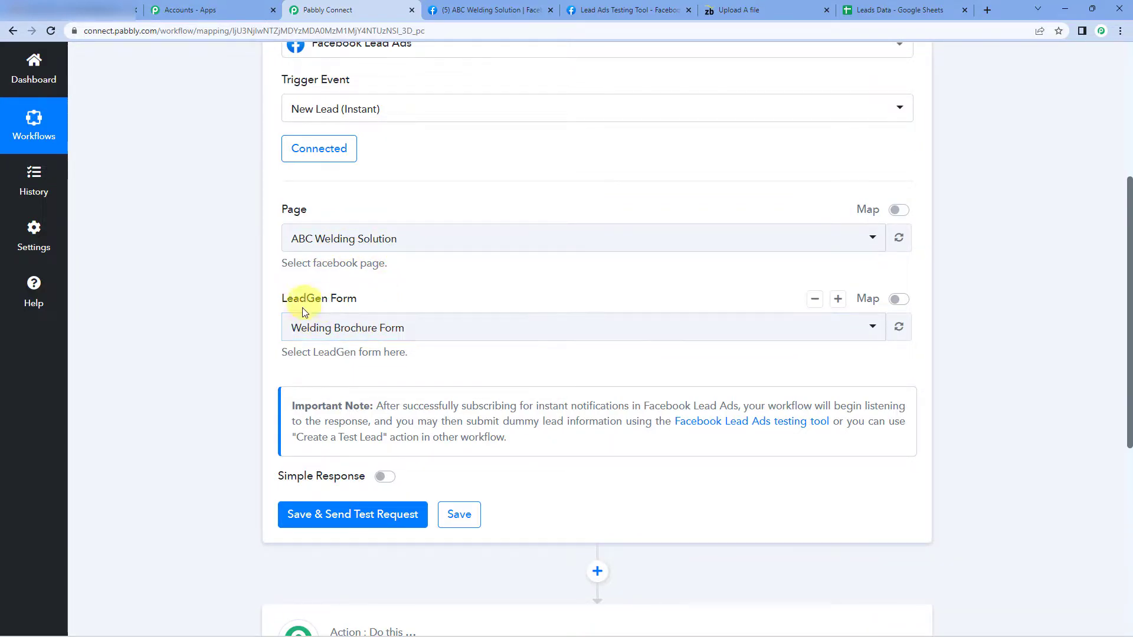
pyautogui.click(336, 331)
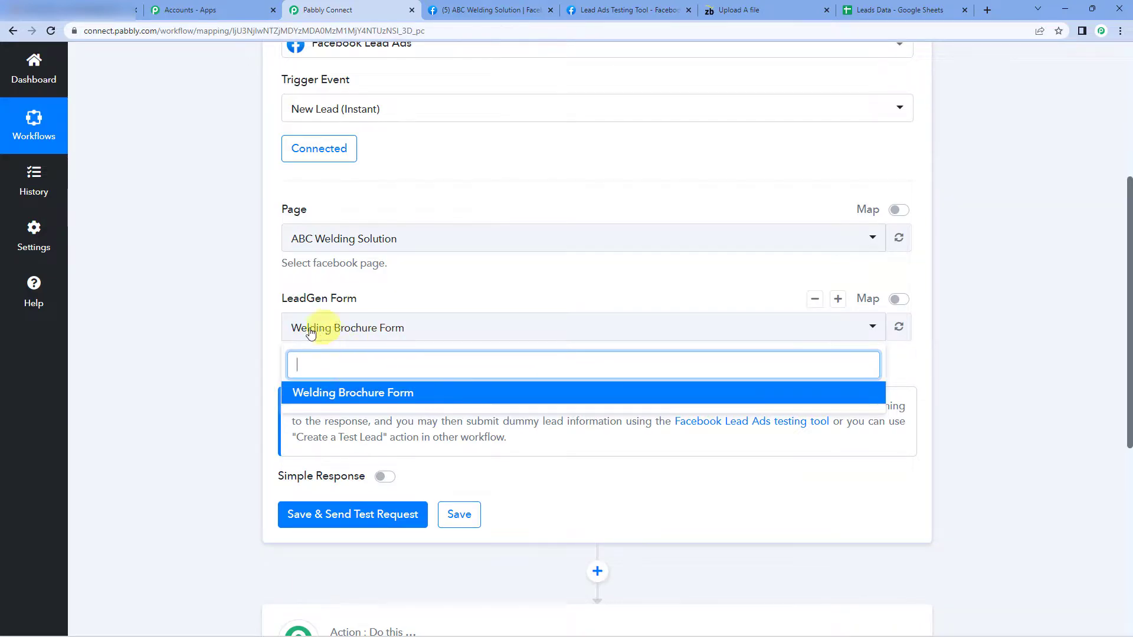
pyautogui.click(399, 293)
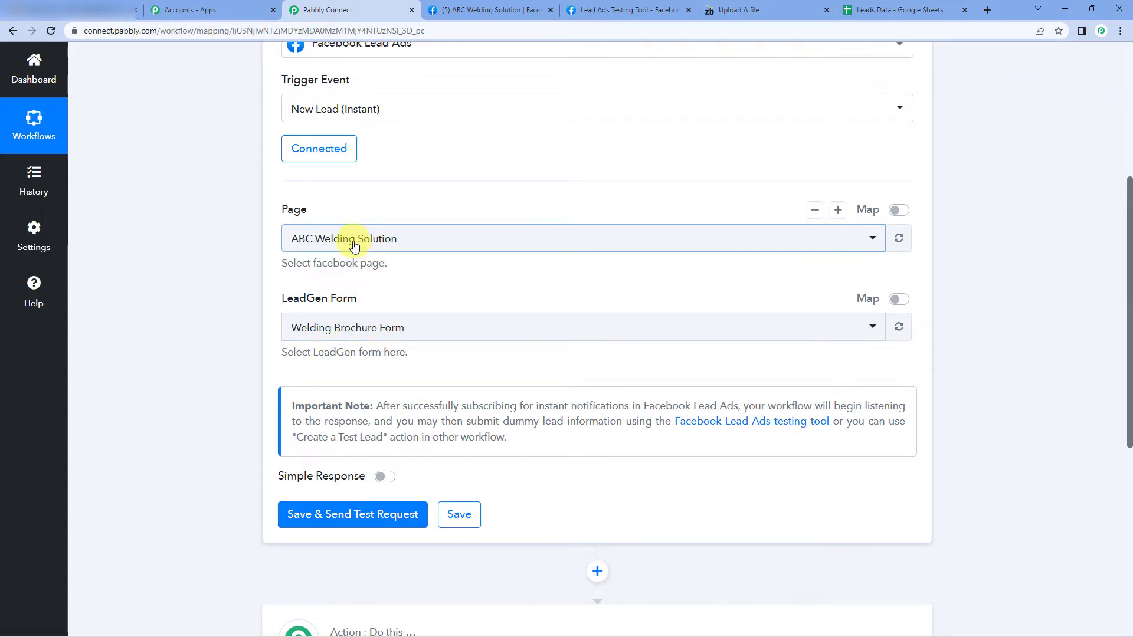
pyautogui.click(349, 335)
pyautogui.click(392, 296)
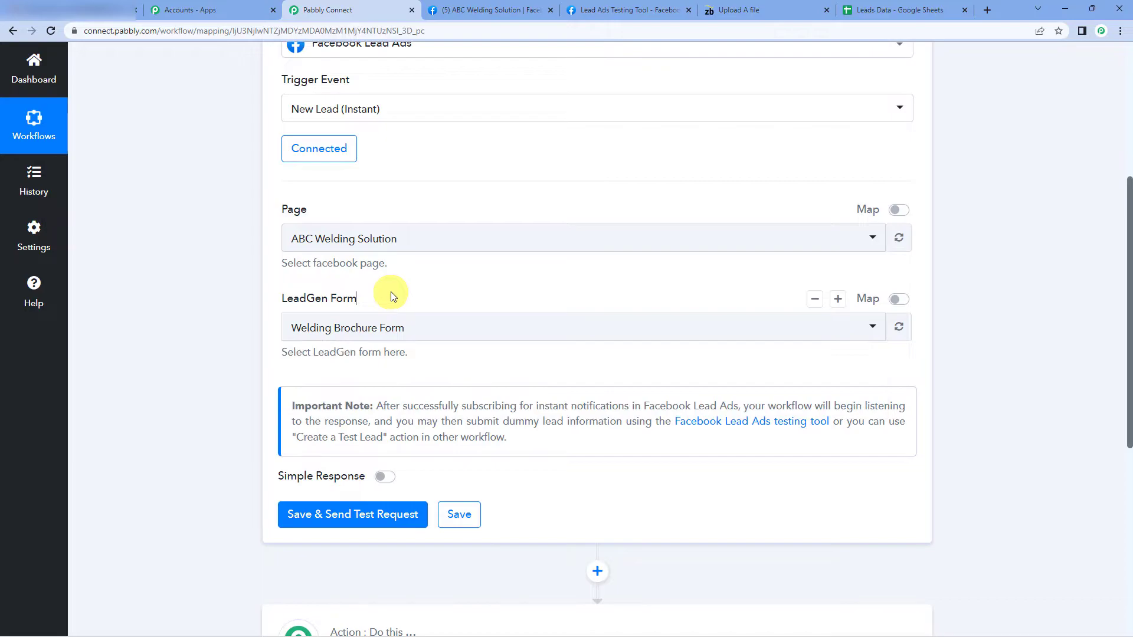
# Save the Facebook Lead Ads trigger and send a test request so it listens for a webhook response
pyautogui.click(324, 521)
pyautogui.scroll(-1, 655, 425)
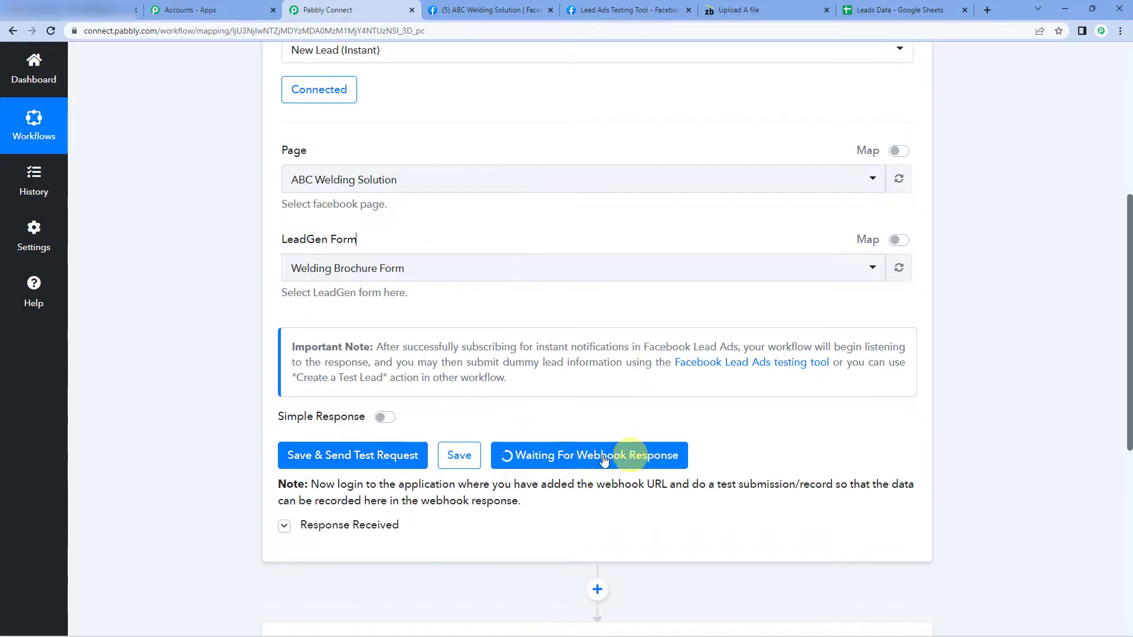
pyautogui.scroll(1, 577, 468)
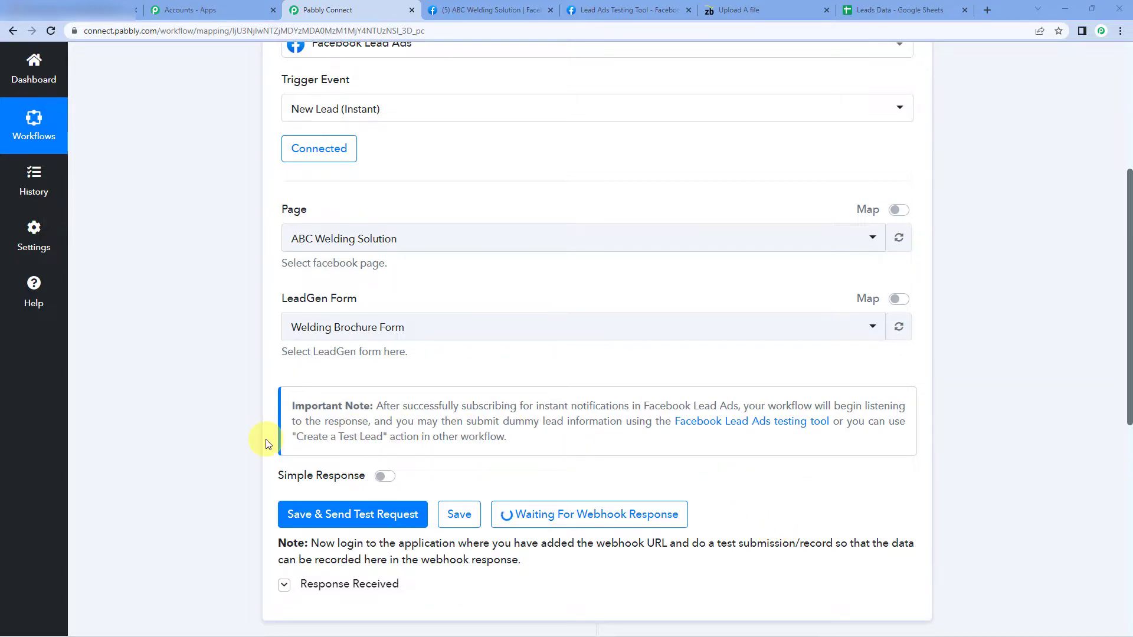
pyautogui.scroll(1, 193, 452)
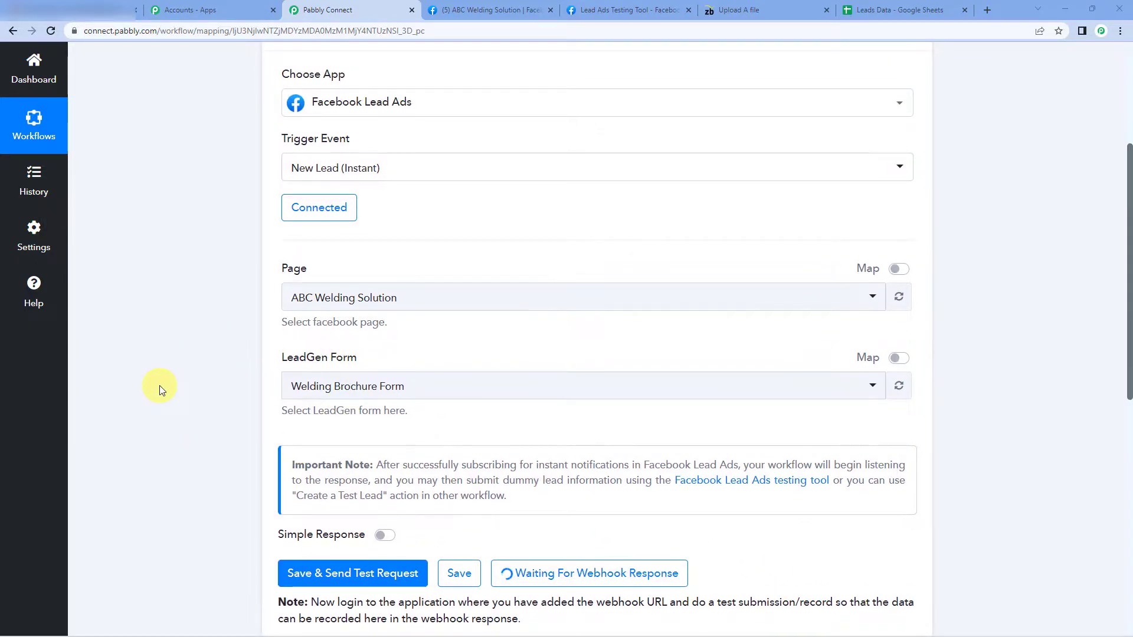
pyautogui.scroll(-1, 162, 383)
# Switch to Facebook's Lead Ads Testing Tool and look through its page choices without changing the selection
pyautogui.click(602, 7)
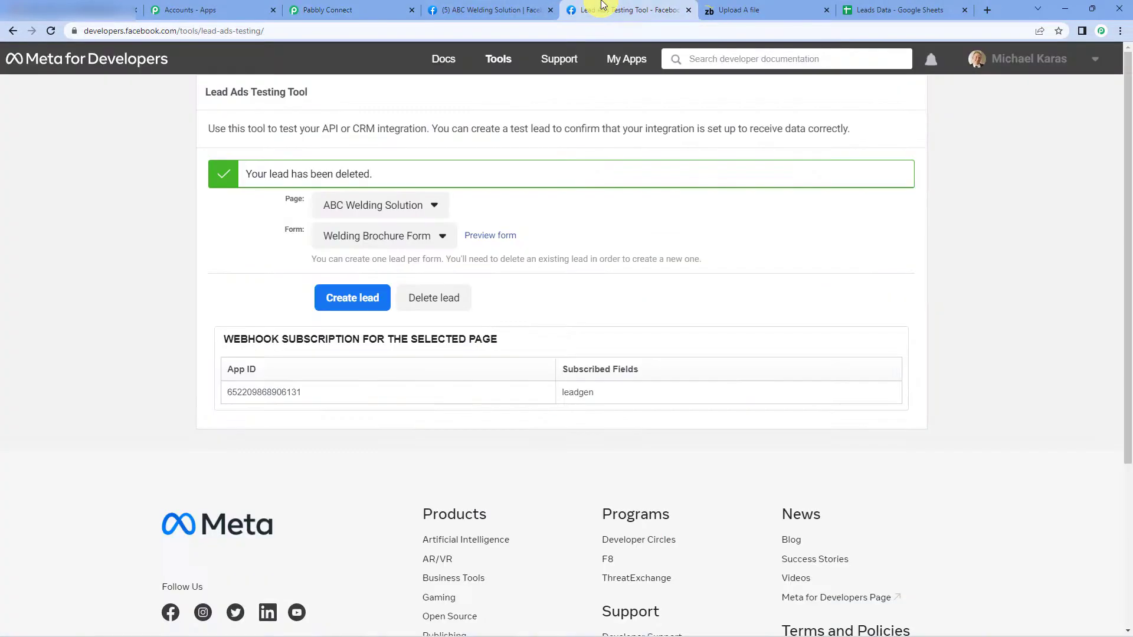
pyautogui.click(402, 206)
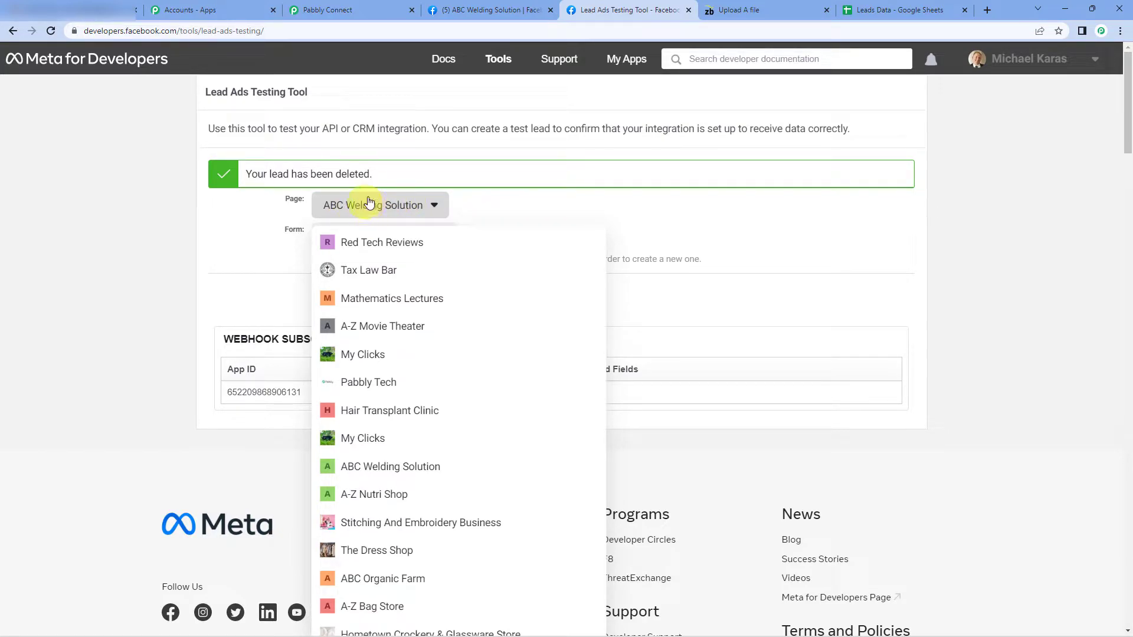
pyautogui.click(490, 219)
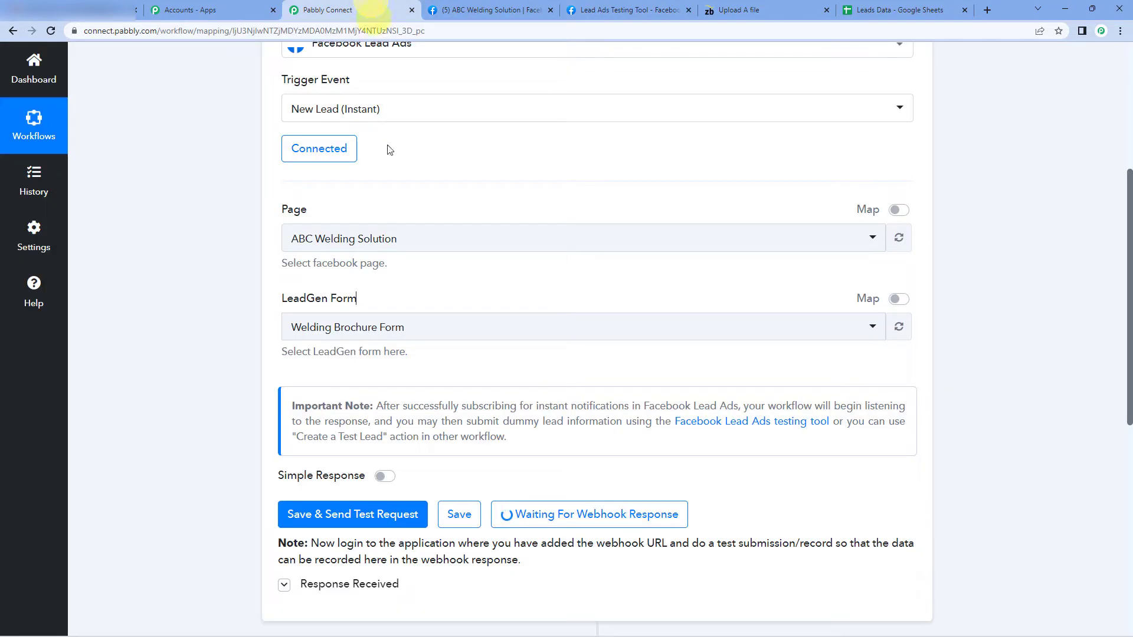
# Preview the Welding Brochure Form in Facebook's Lead Ads Testing Tool and submit a test lead with email, full name and phone number
pyautogui.click(357, 10)
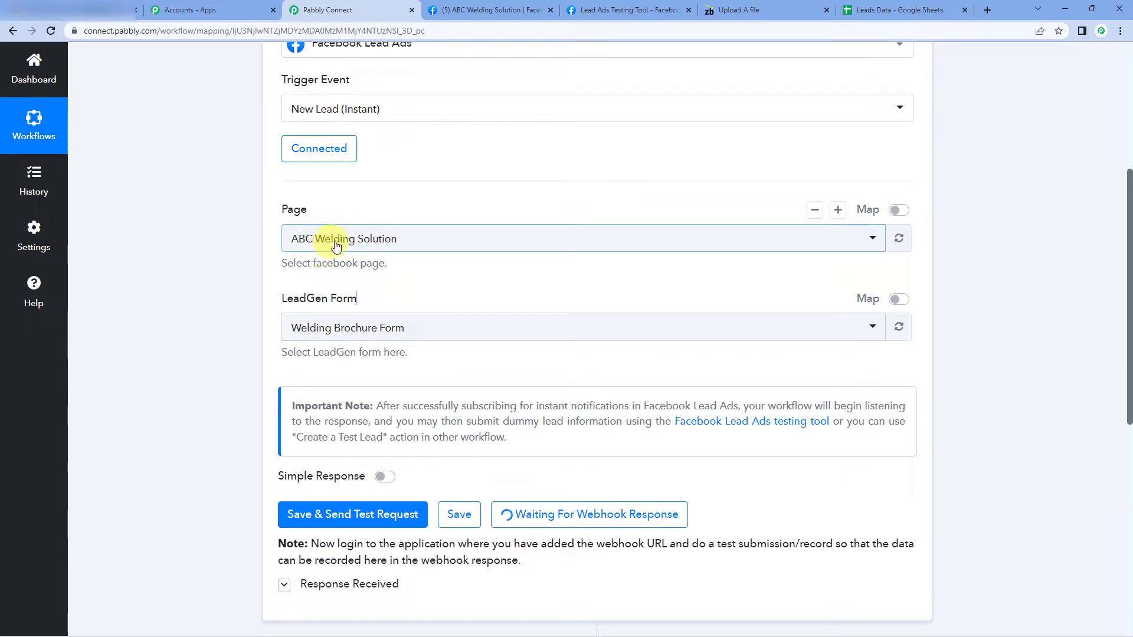
pyautogui.click(611, 9)
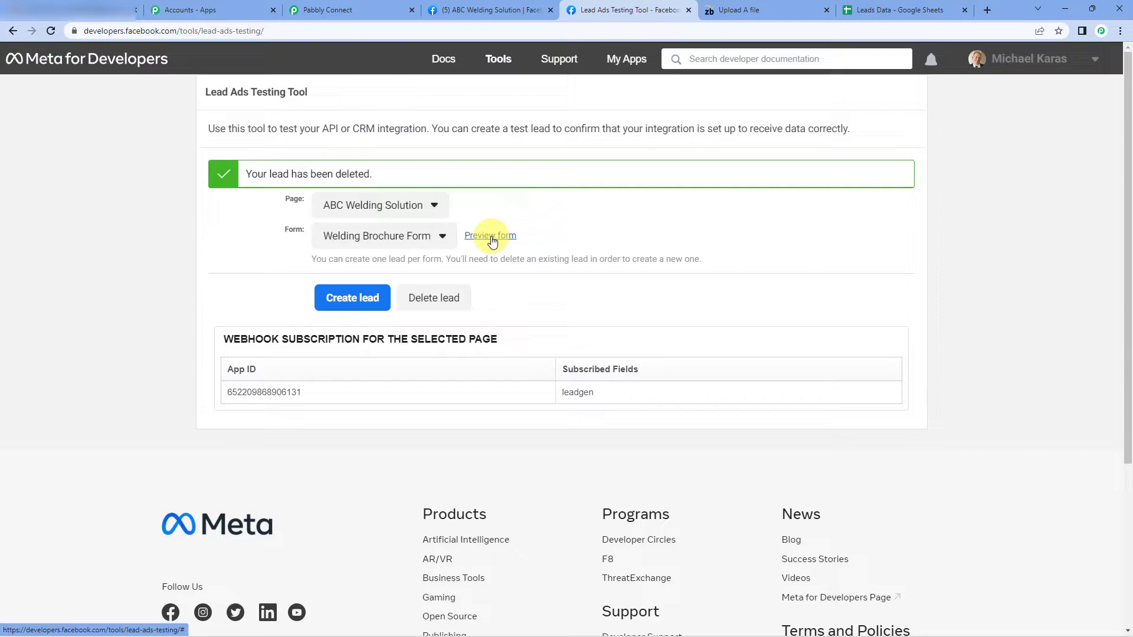
pyautogui.click(491, 236)
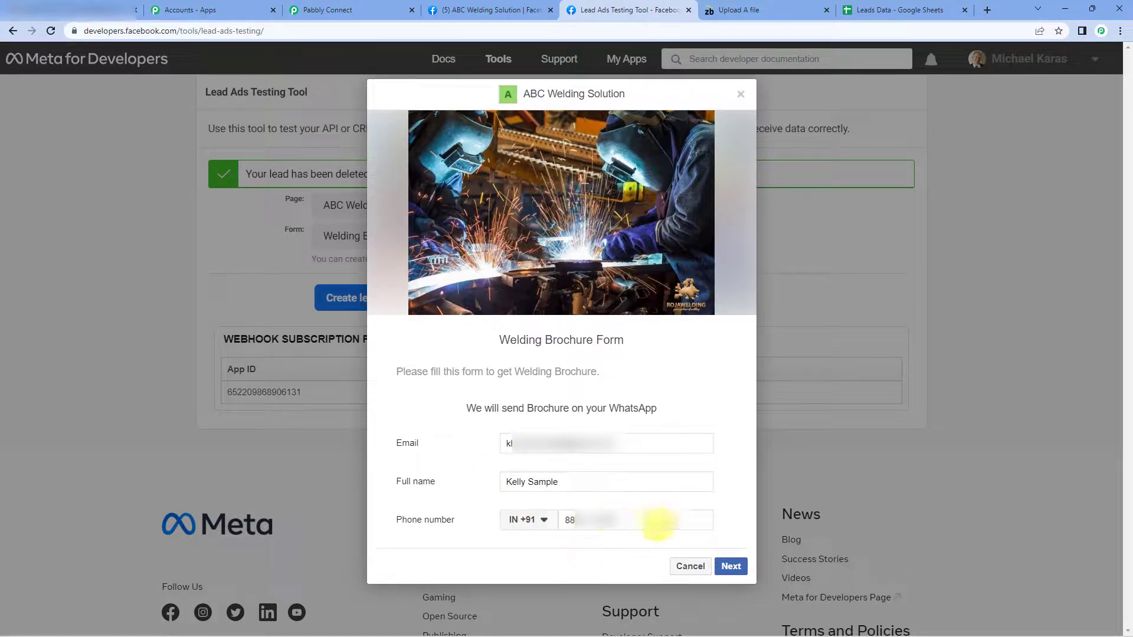
pyautogui.click(737, 562)
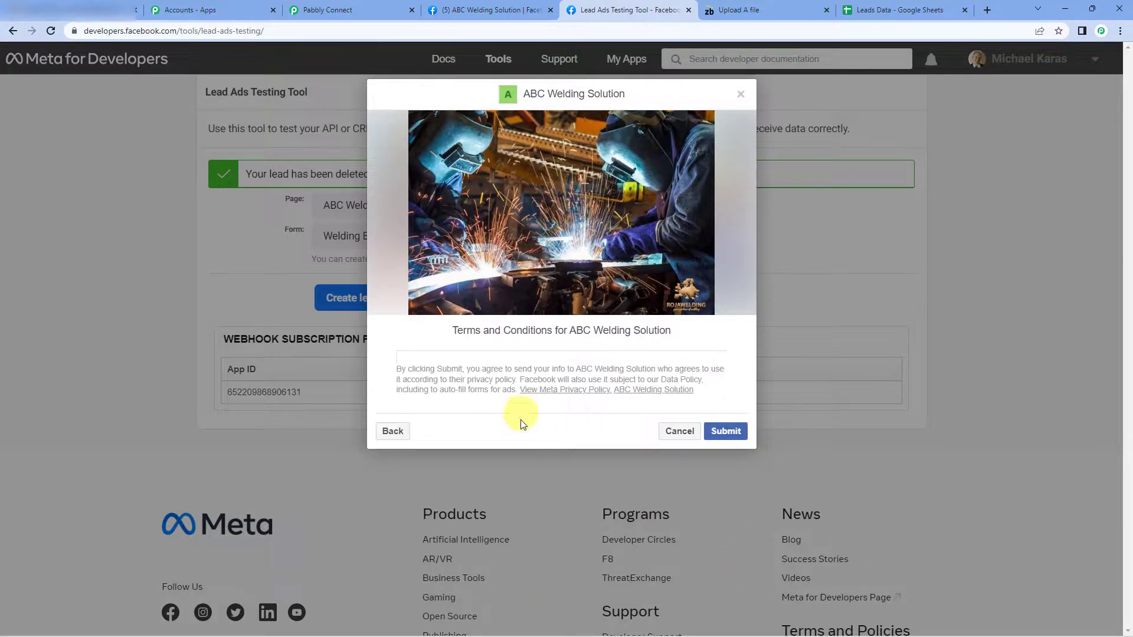
pyautogui.click(737, 432)
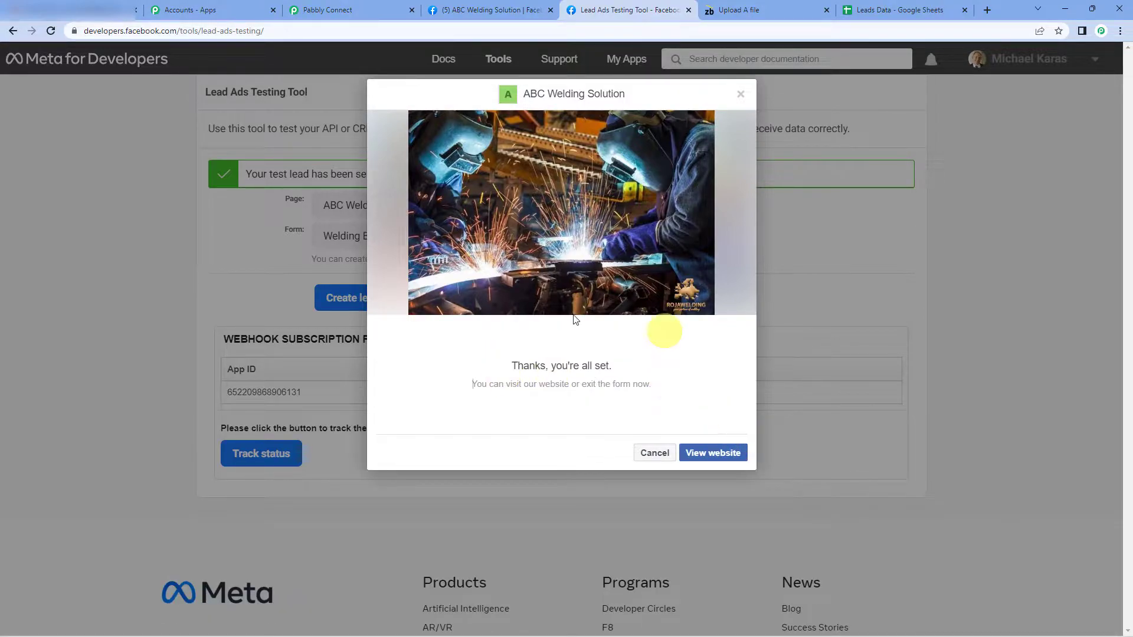
# Return to the Pabbly Connect workflow and review the lead's email, full name and phone number in the trigger's received response
pyautogui.click(351, 6)
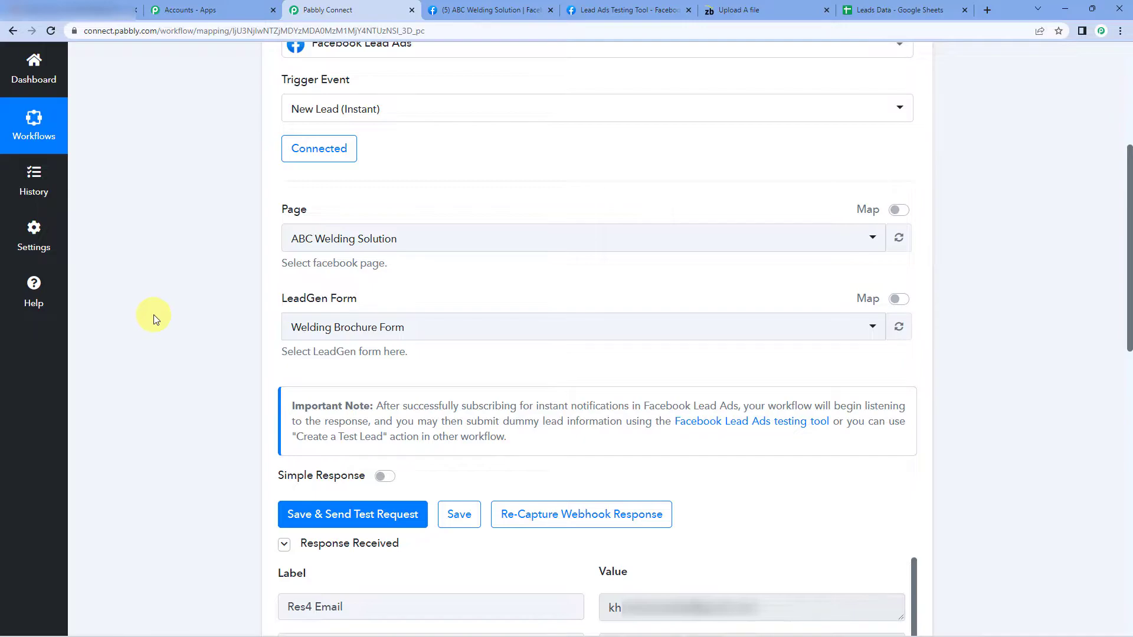
pyautogui.scroll(-2, 154, 314)
pyautogui.scroll(-2, 154, 314)
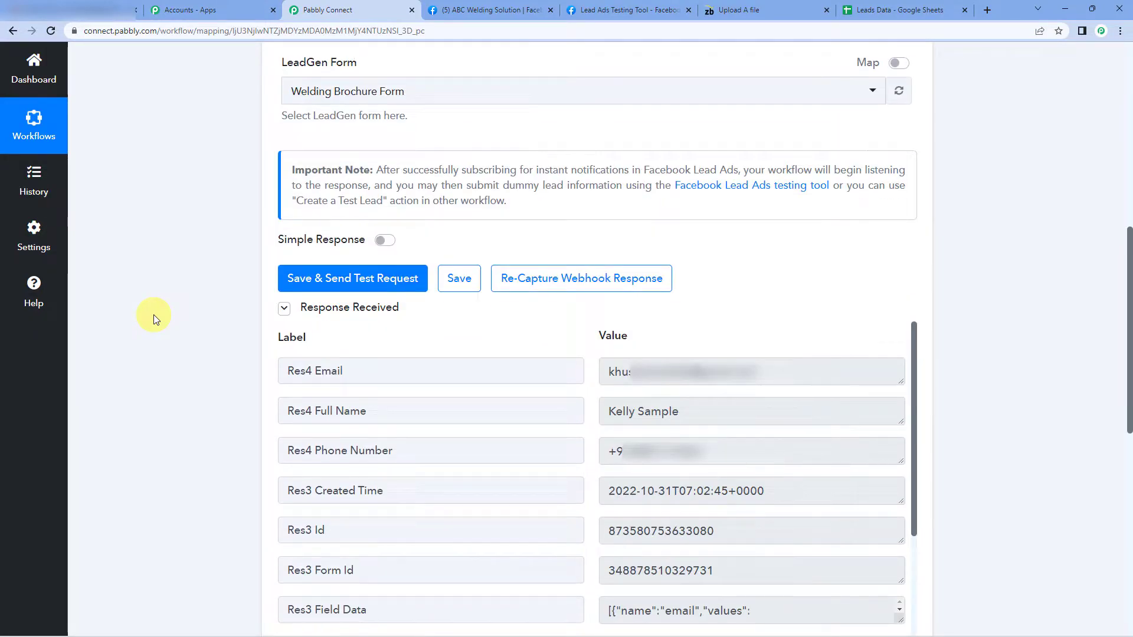
pyautogui.scroll(-2, 154, 318)
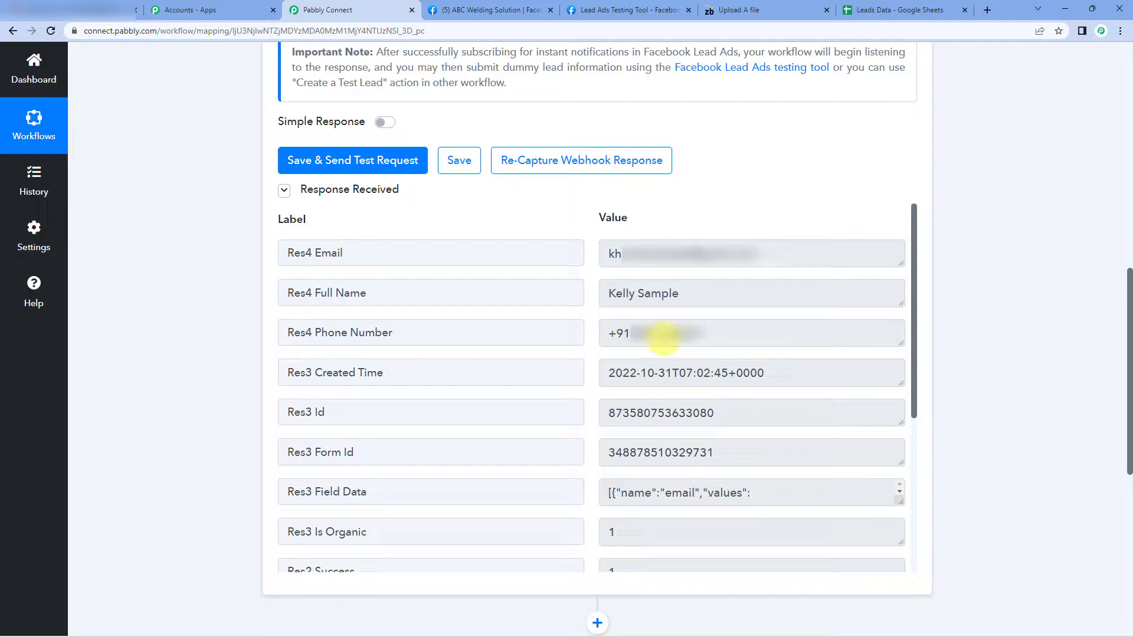
pyautogui.scroll(10, 193, 416)
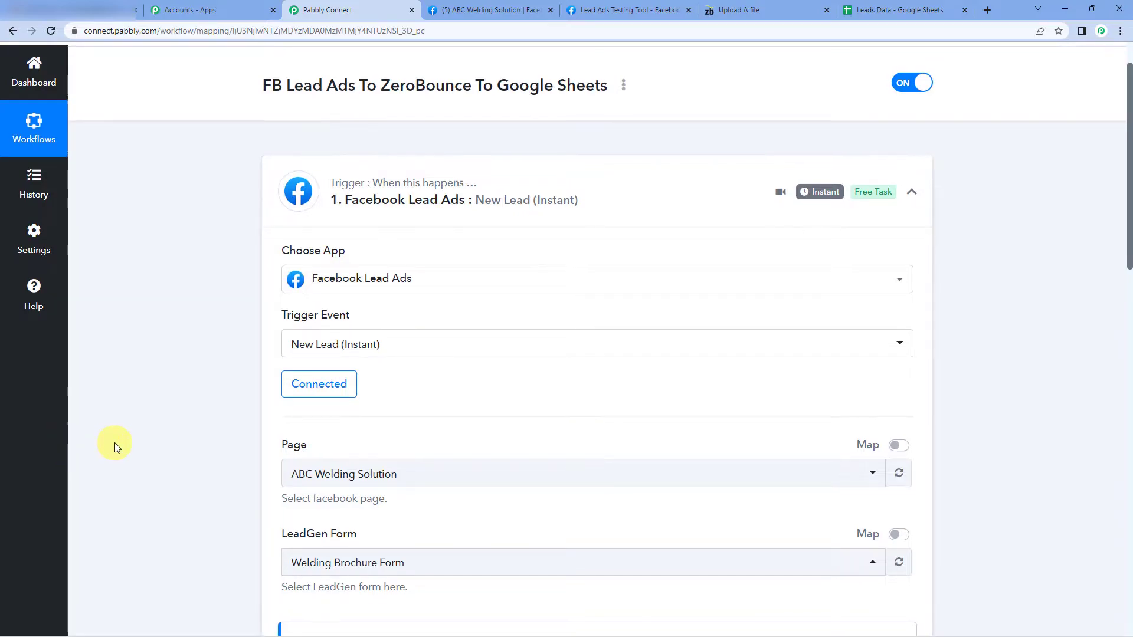
# Set ZeroBounce as the workflow's second step, with Validate Email as its action event
pyautogui.scroll(-10, 116, 441)
pyautogui.scroll(-3, 137, 426)
pyautogui.click(577, 505)
pyautogui.click(386, 366)
pyautogui.write('zero')
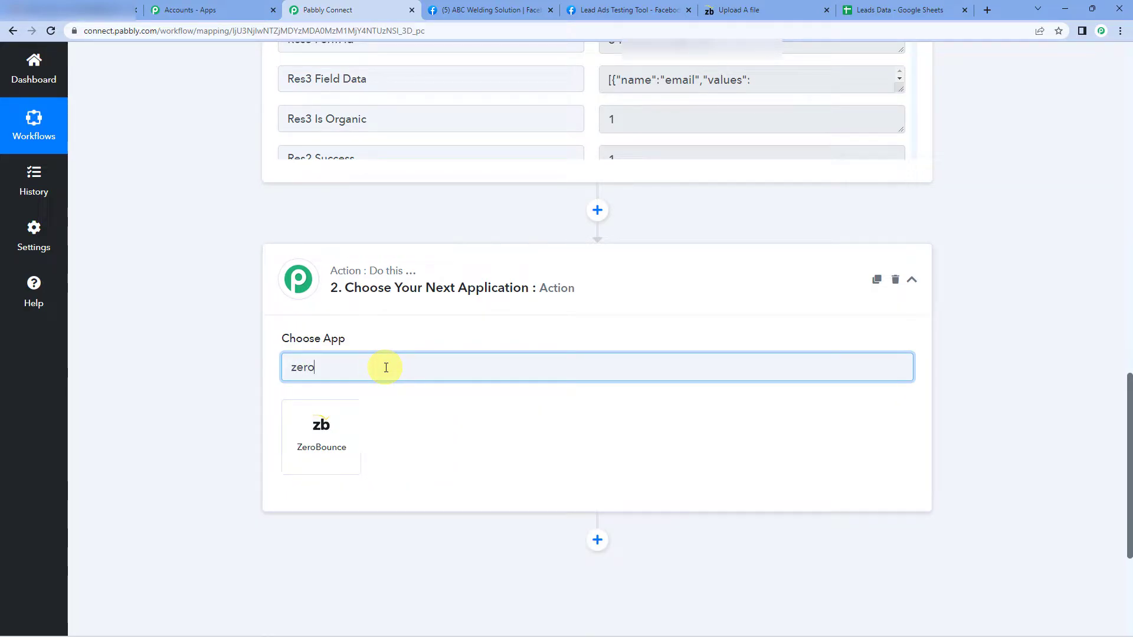
pyautogui.click(321, 429)
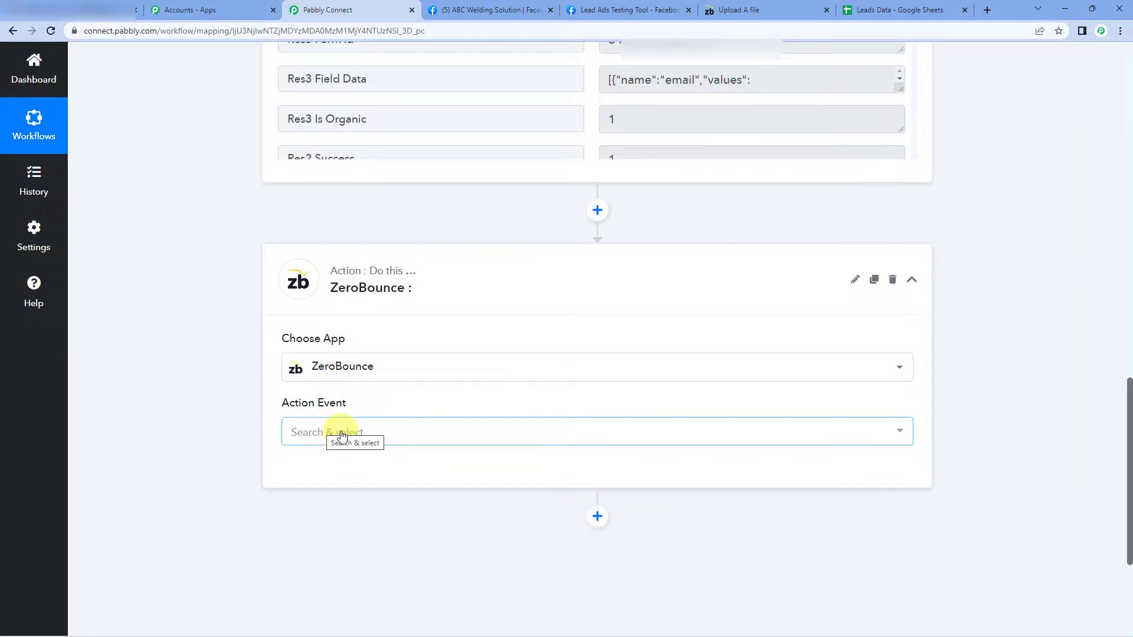
pyautogui.click(342, 436)
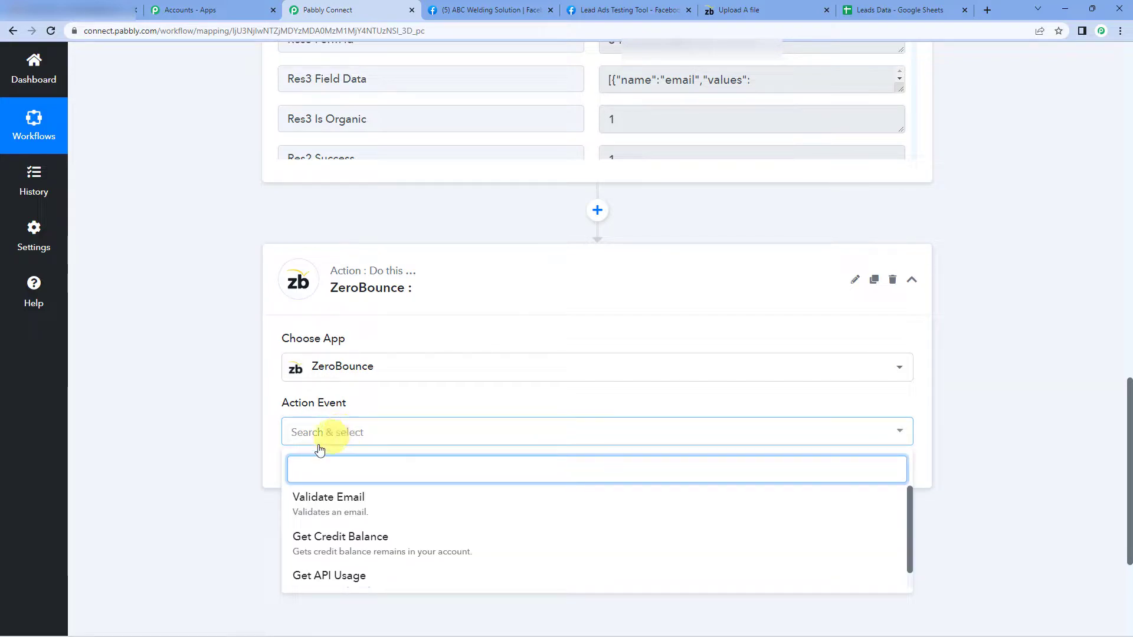
pyautogui.click(352, 503)
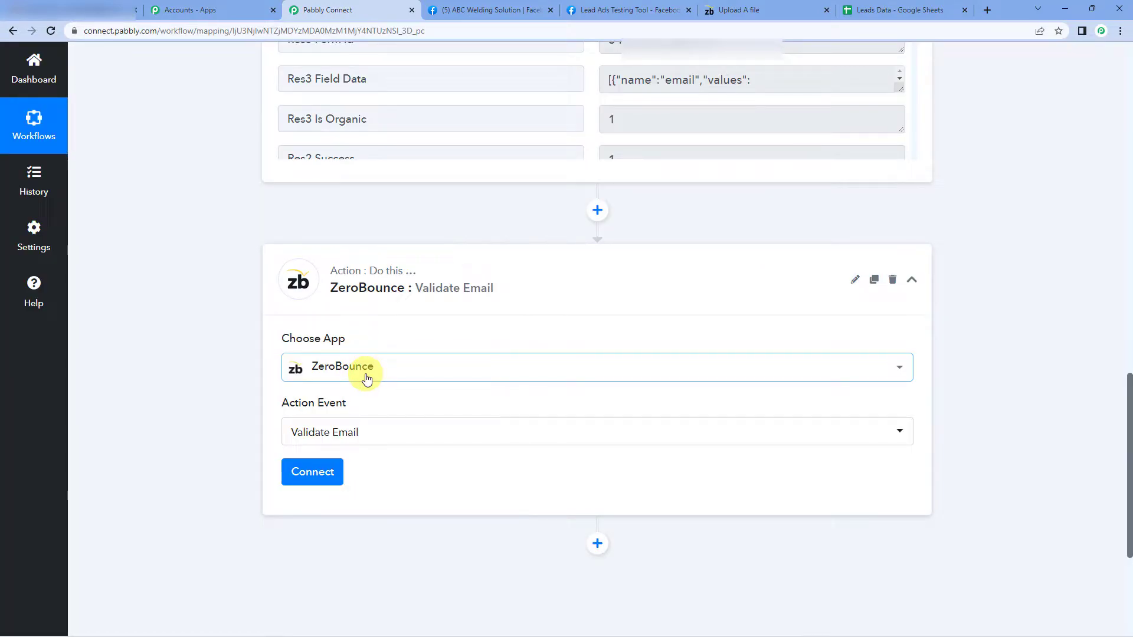
# Start connecting a ZeroBounce account to the Validate Email action by choosing to add a new connection
pyautogui.scroll(-1, 367, 380)
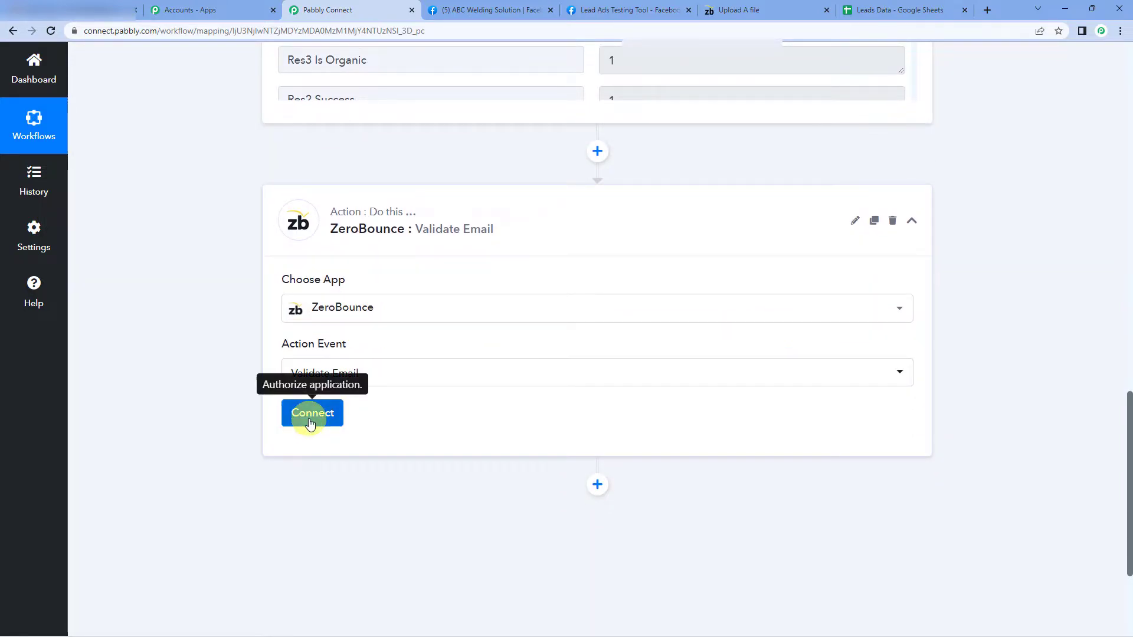
pyautogui.scroll(5, 356, 405)
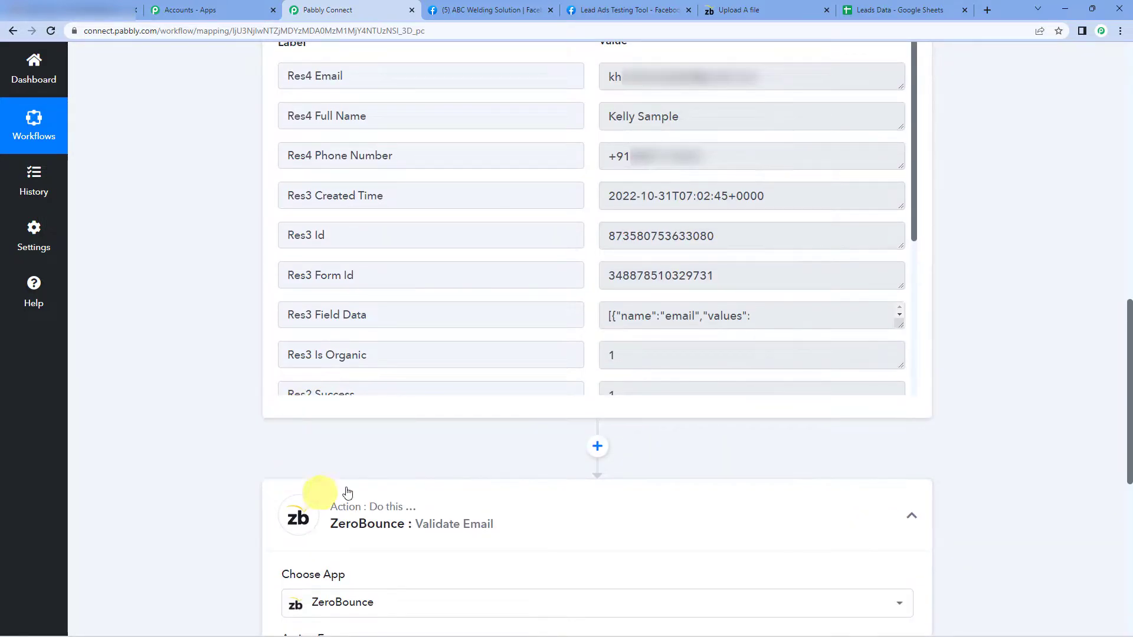
pyautogui.scroll(-3, 331, 497)
pyautogui.scroll(5, 286, 427)
pyautogui.scroll(-4, 282, 372)
pyautogui.scroll(-10, 222, 430)
pyautogui.click(311, 242)
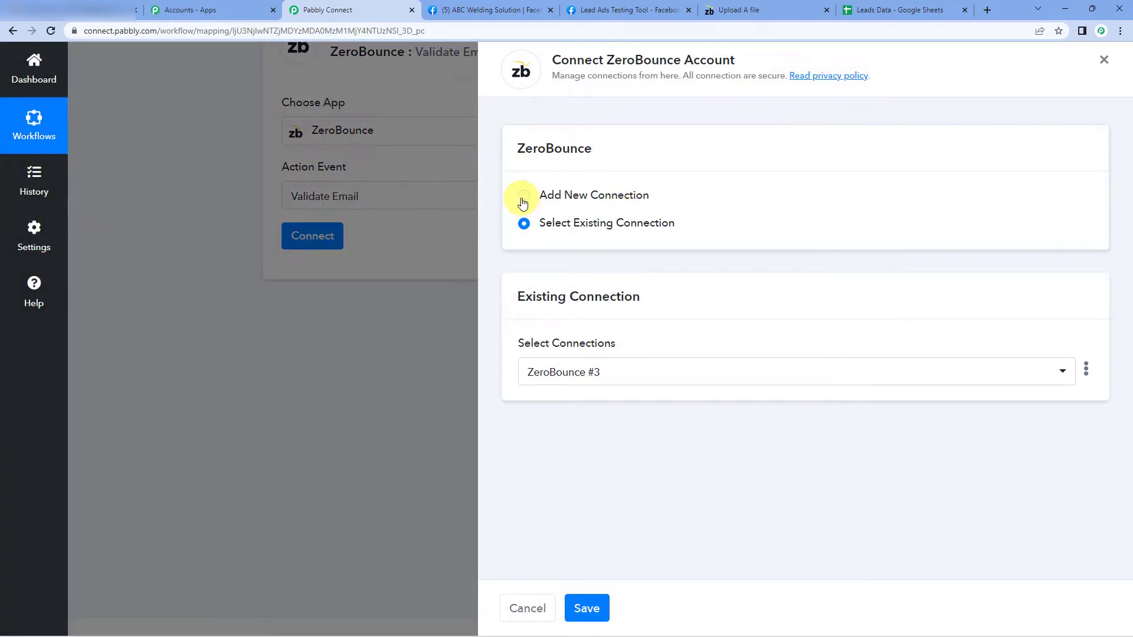
pyautogui.click(523, 197)
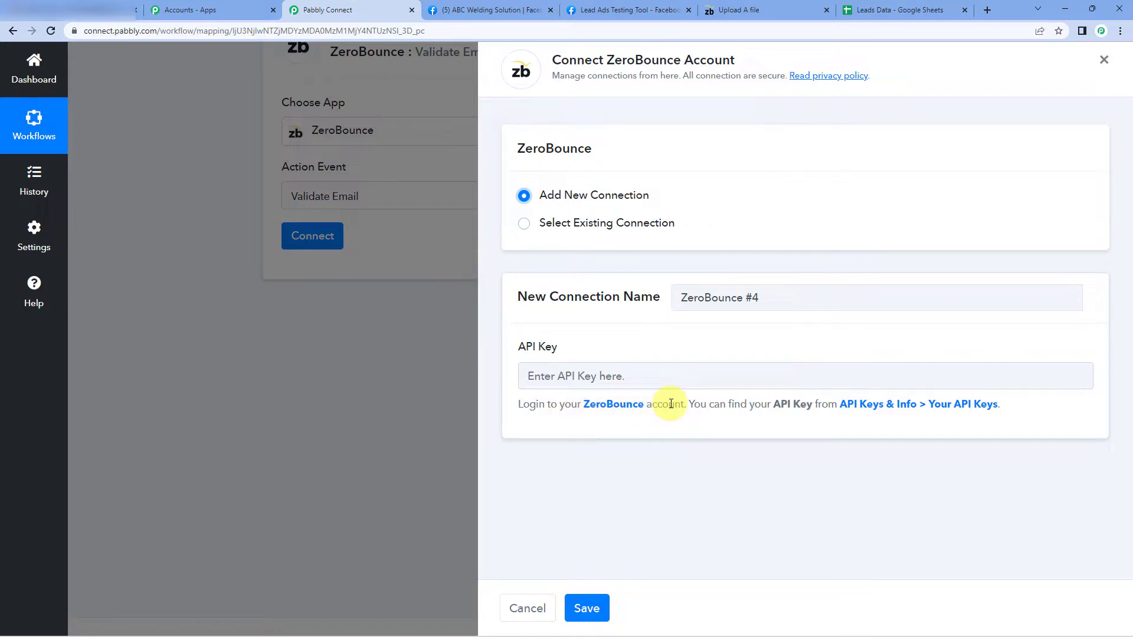
# Switch to the ZeroBounce account, dismiss the support chat and open the API keys management page, consulting Pabbly's API key instructions
pyautogui.click(737, 10)
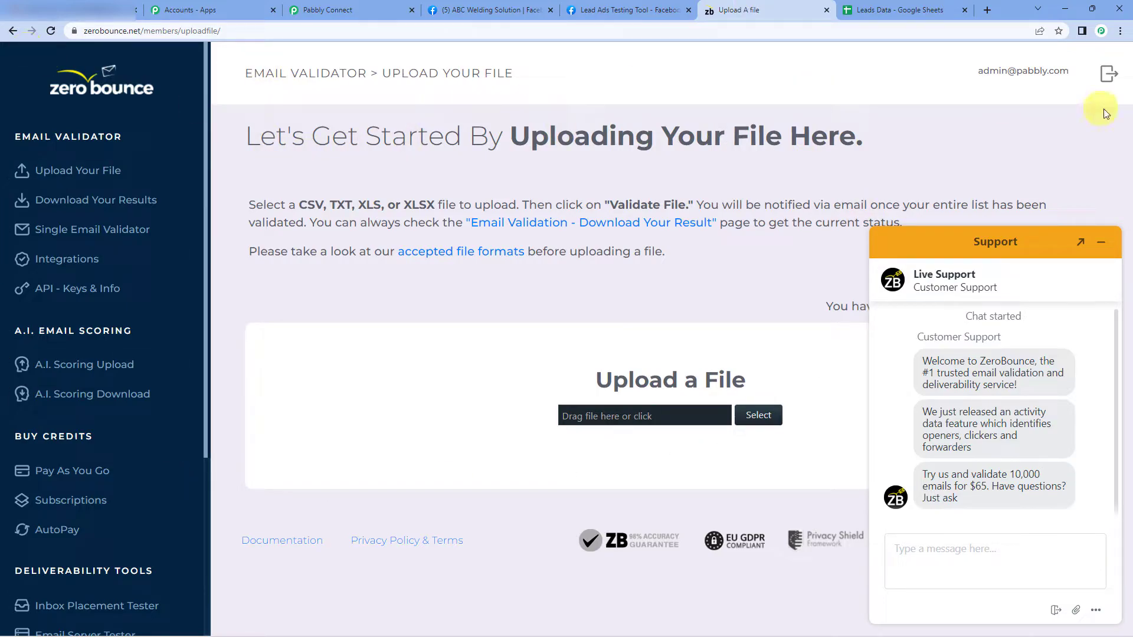
pyautogui.click(1101, 242)
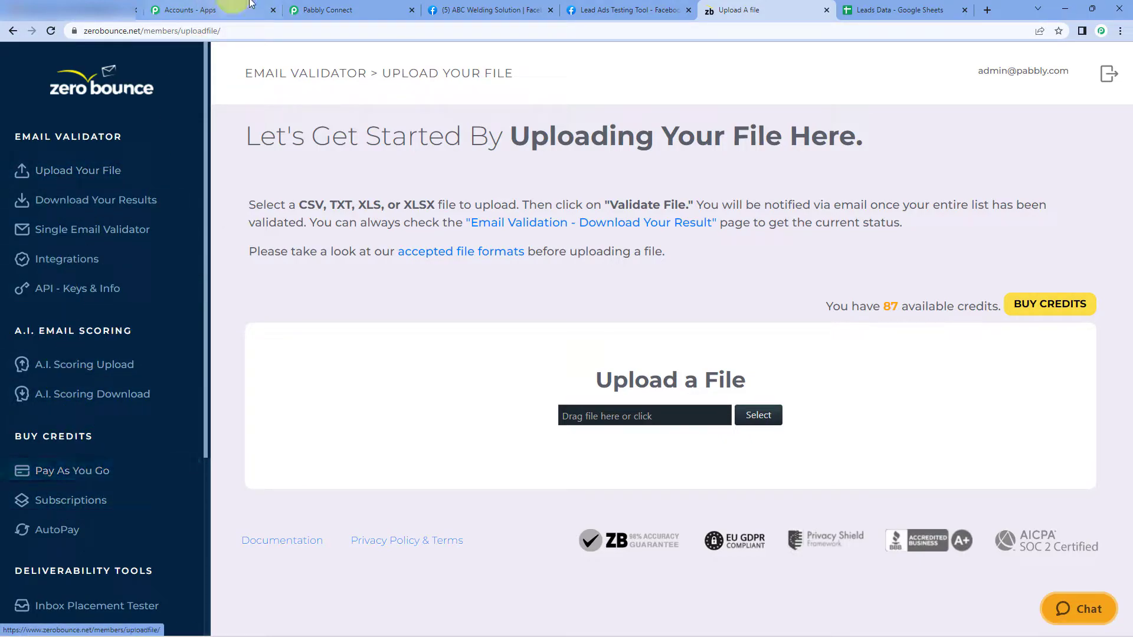
pyautogui.click(338, 7)
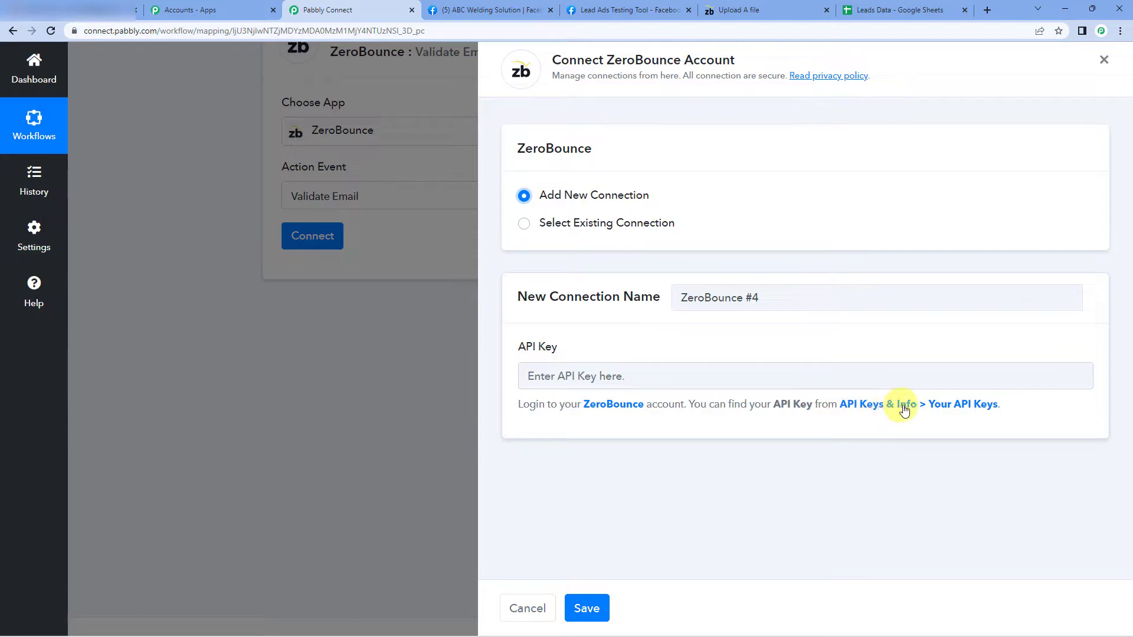
pyautogui.click(737, 10)
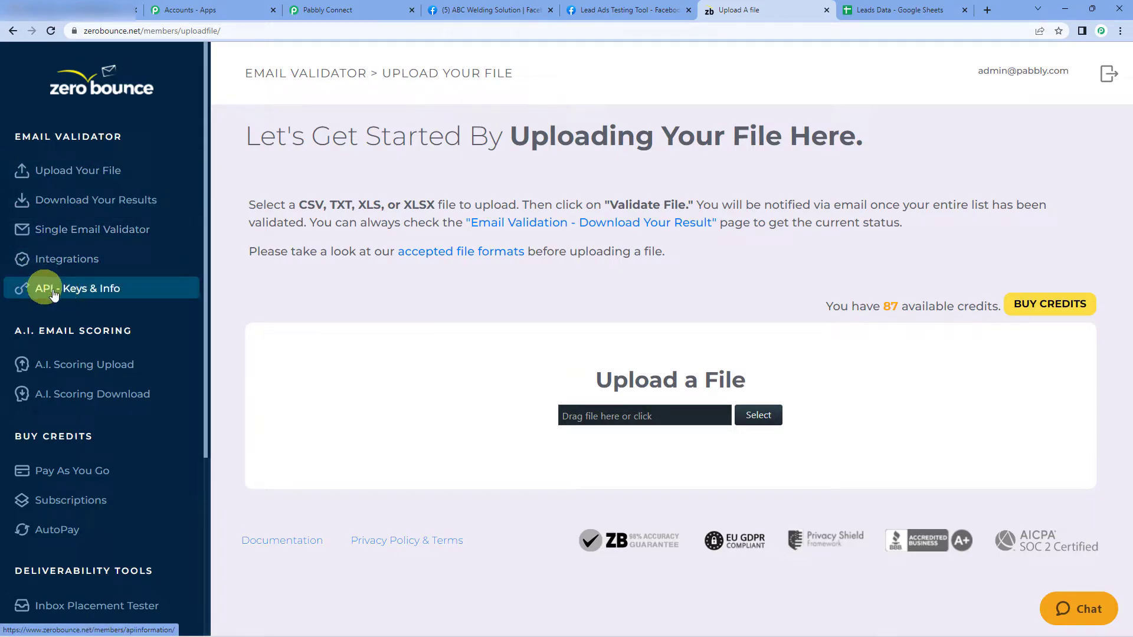
pyautogui.click(103, 293)
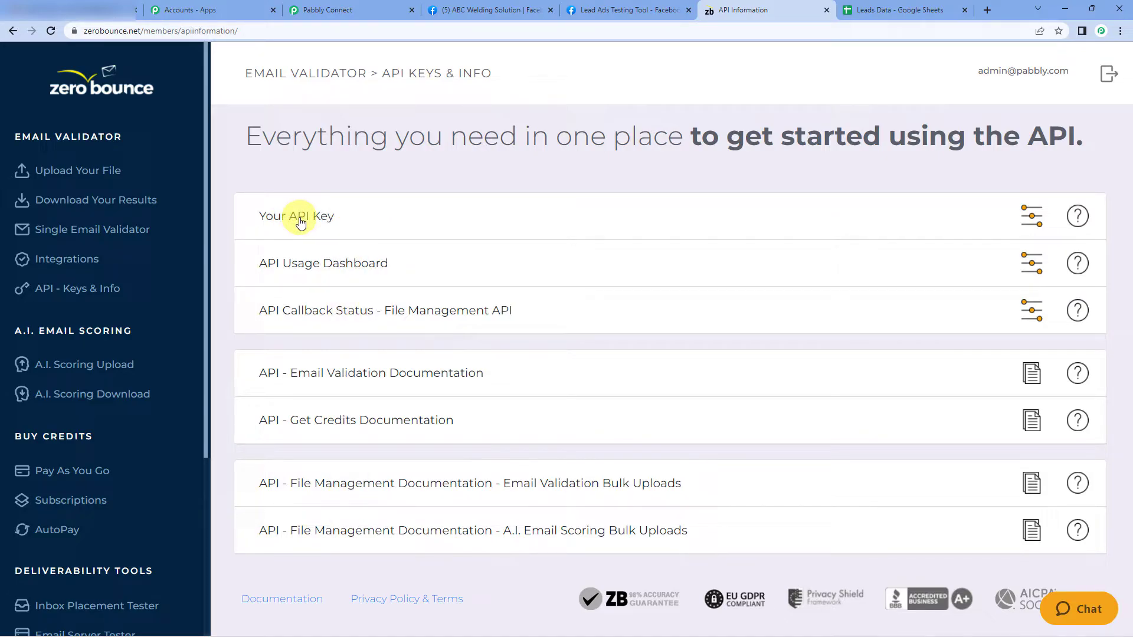
pyautogui.click(347, 10)
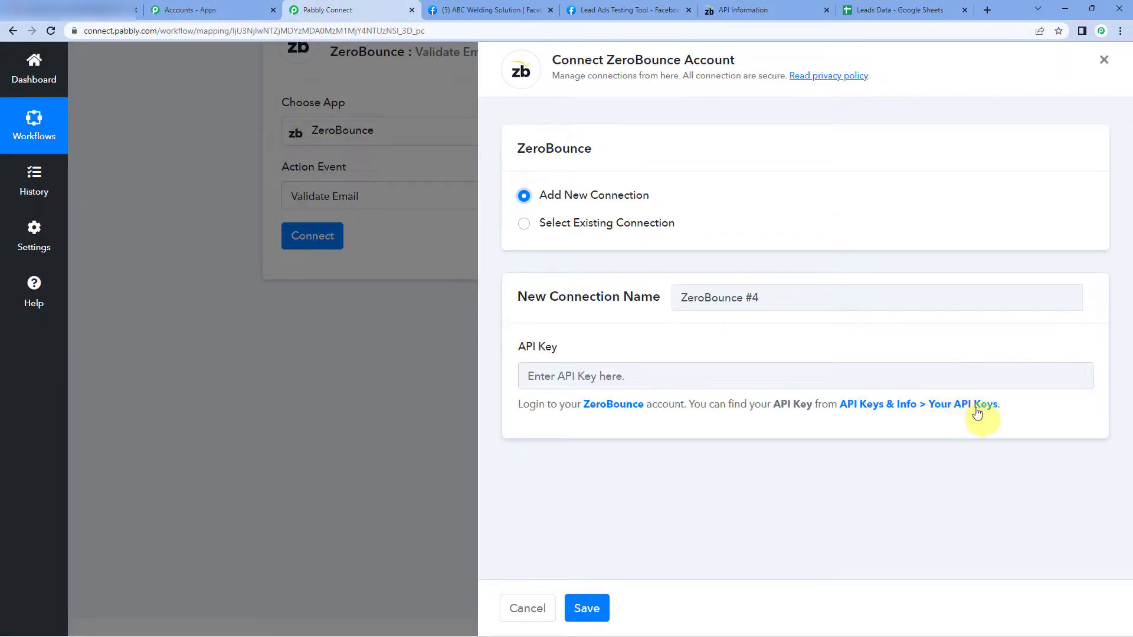
pyautogui.click(746, 10)
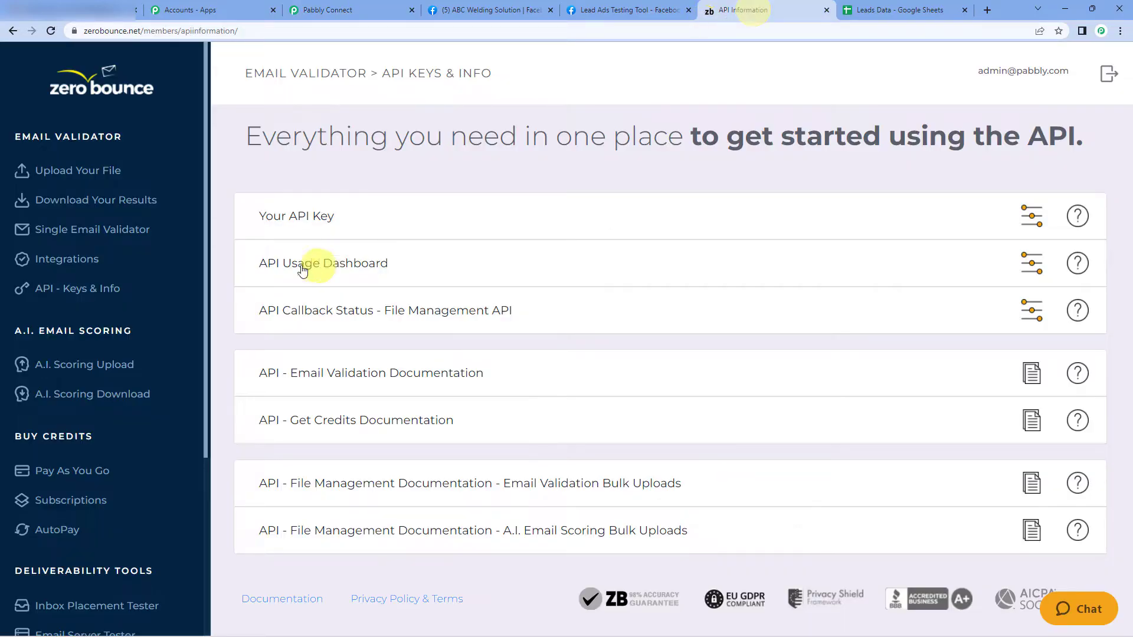
pyautogui.click(290, 217)
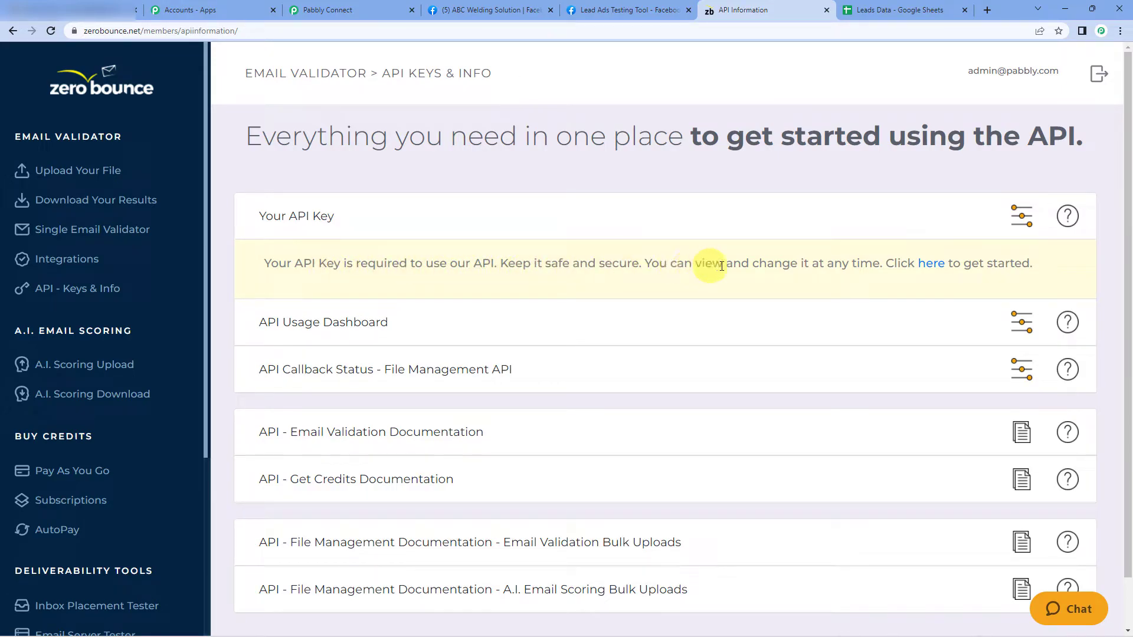
pyautogui.click(928, 268)
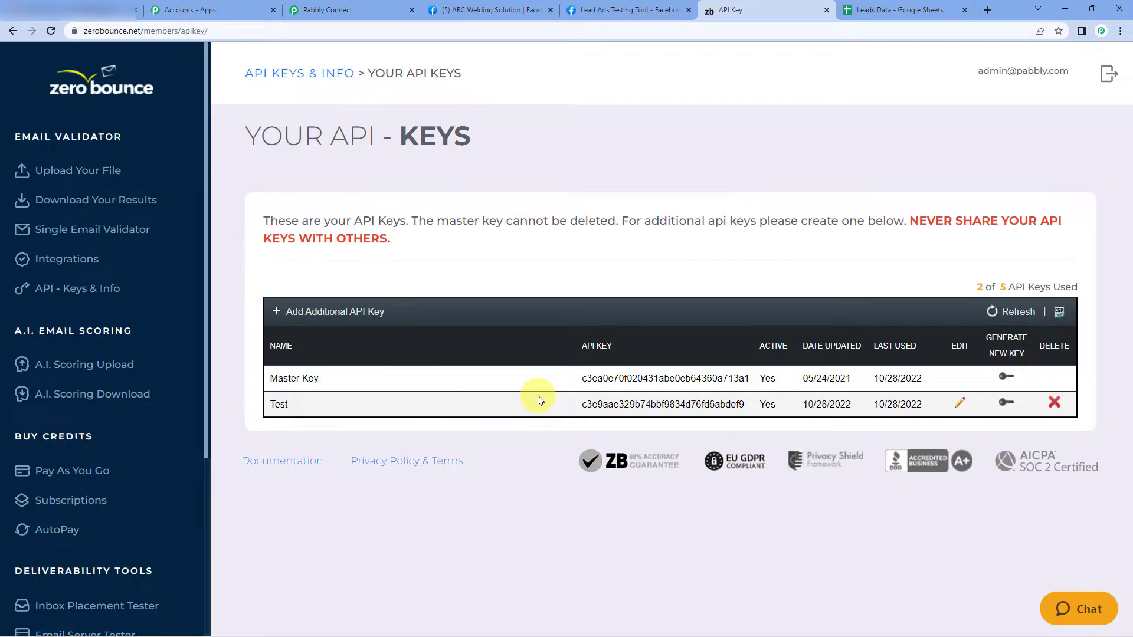
# Create an additional active ZeroBounce API key named Trial
pyautogui.click(305, 317)
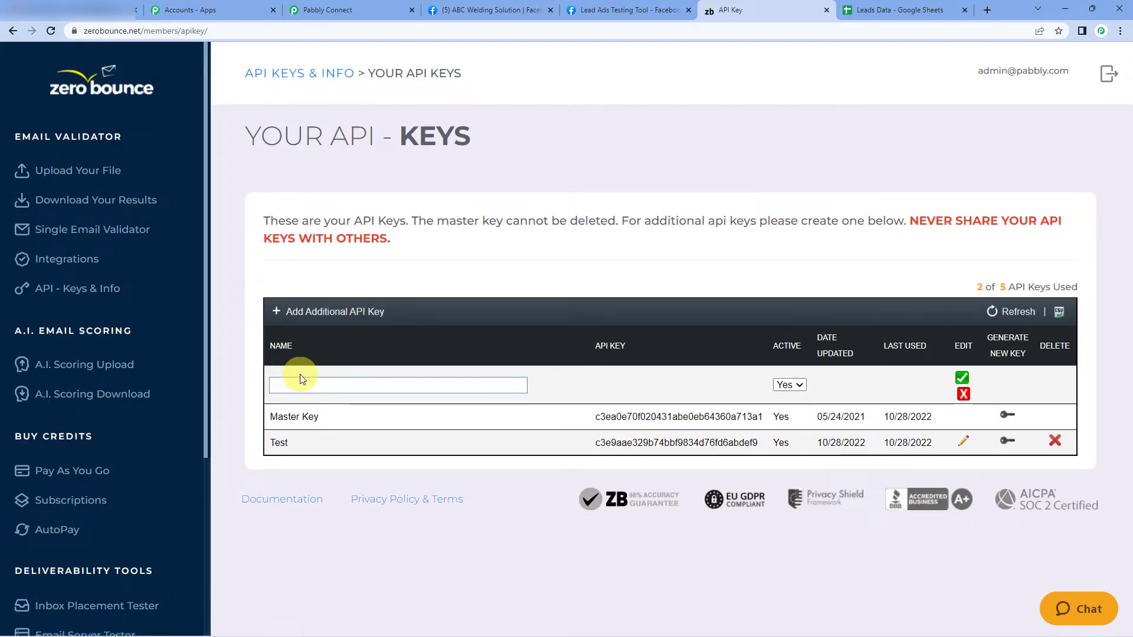
pyautogui.click(295, 382)
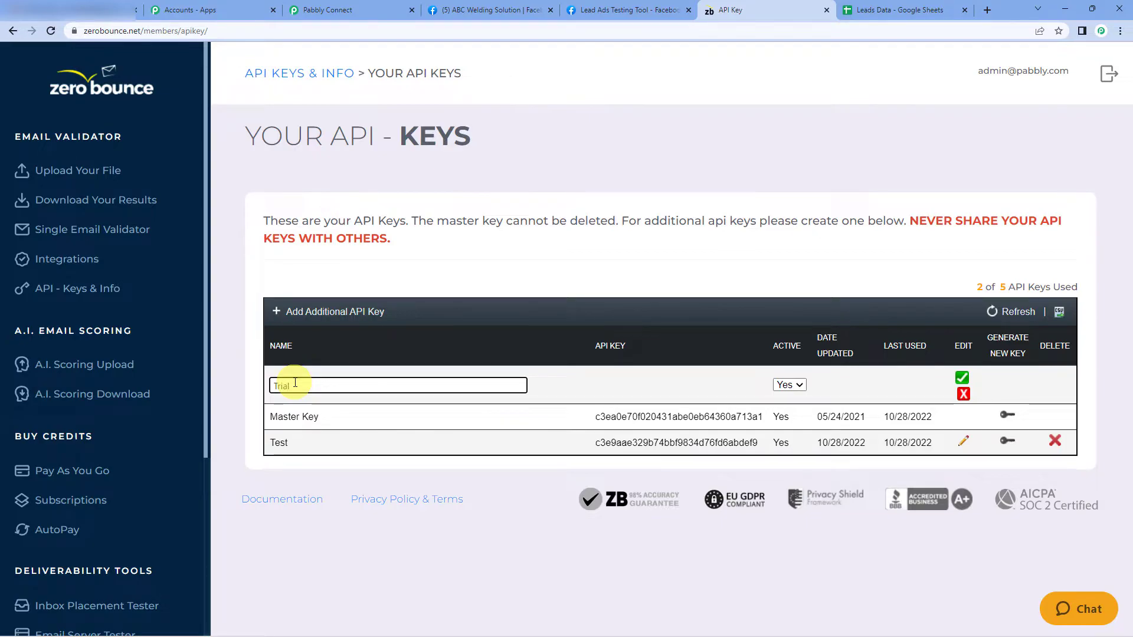
pyautogui.click(431, 499)
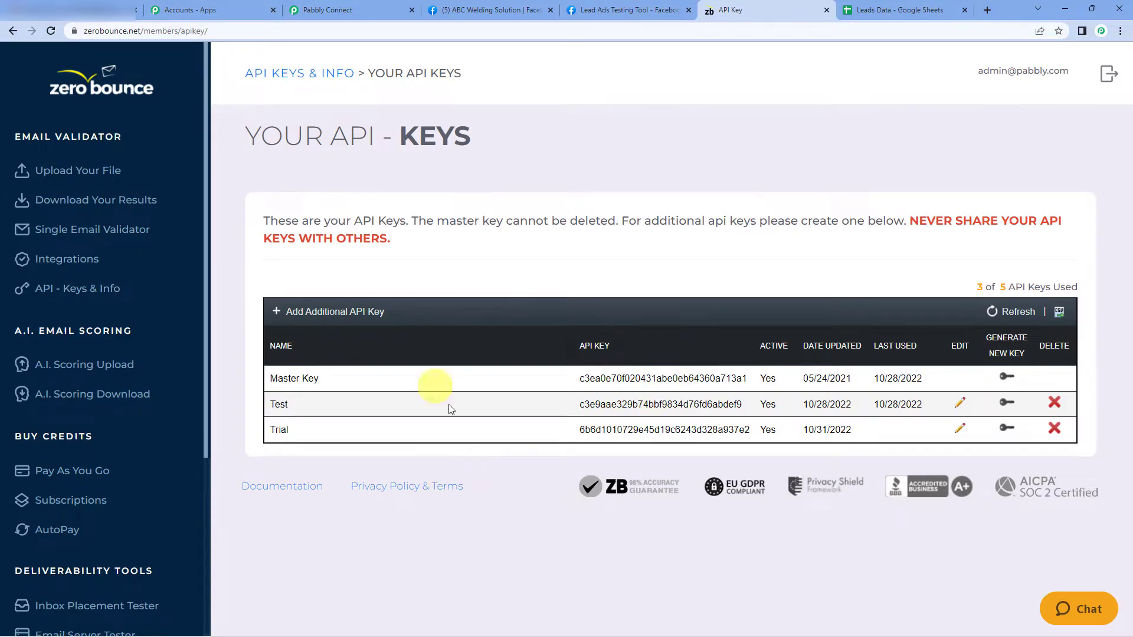
# Copy the Trial API key, paste it into the API Key field of Pabbly Connect's new ZeroBounce connection and save the connection
pyautogui.doubleClick(659, 434)
pyautogui.hotkey('ctrl', 'c')
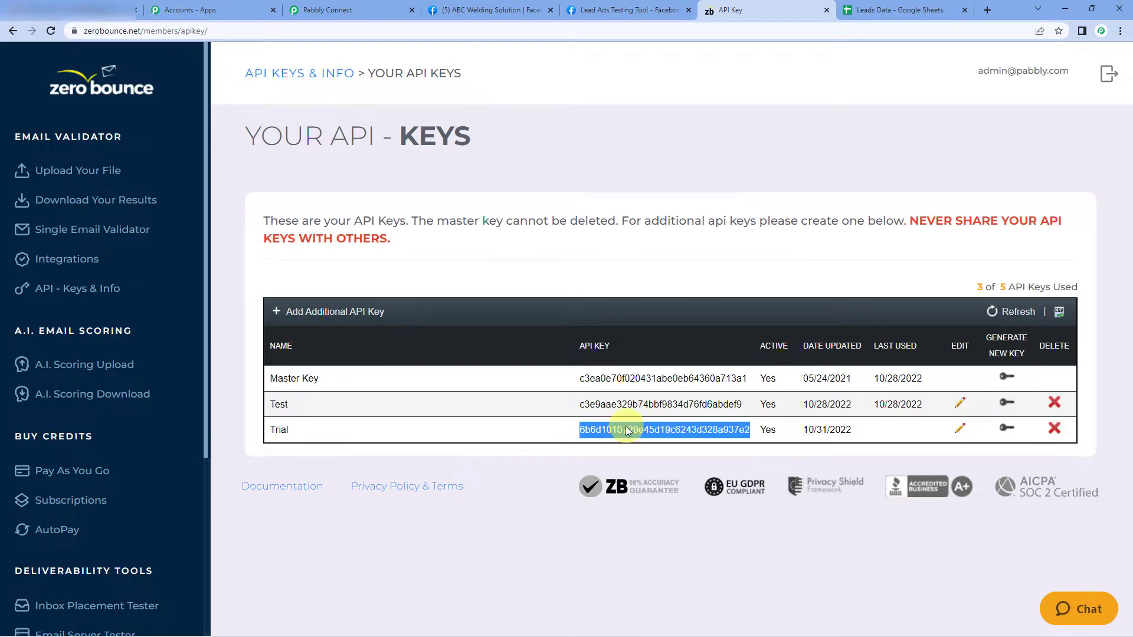
pyautogui.click(377, 6)
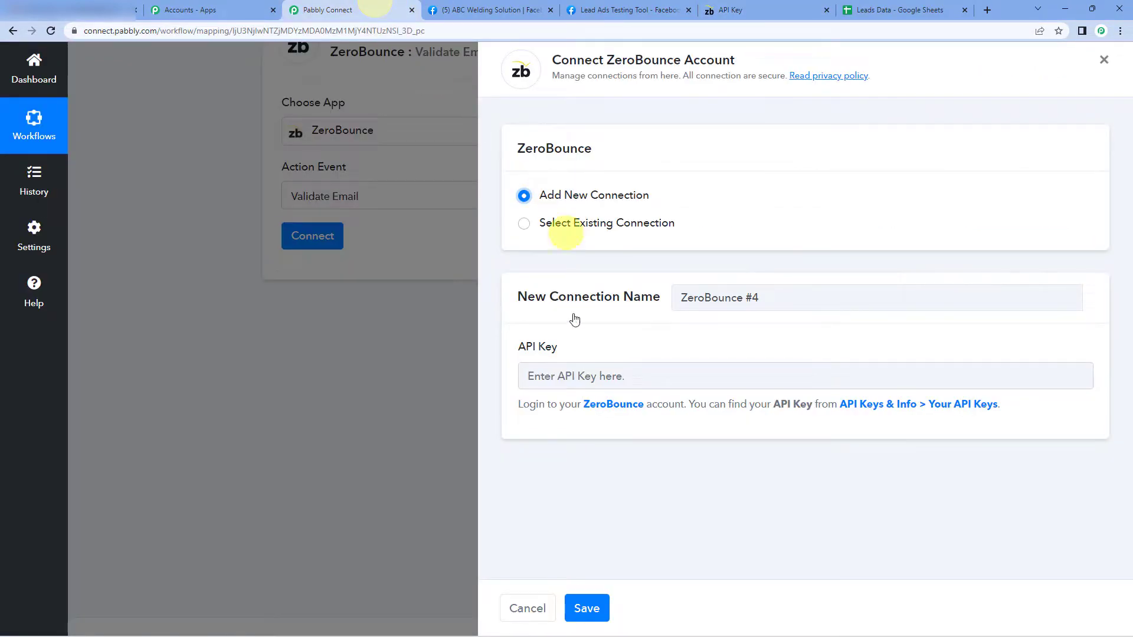
pyautogui.click(547, 377)
pyautogui.hotkey('ctrl', 'v')
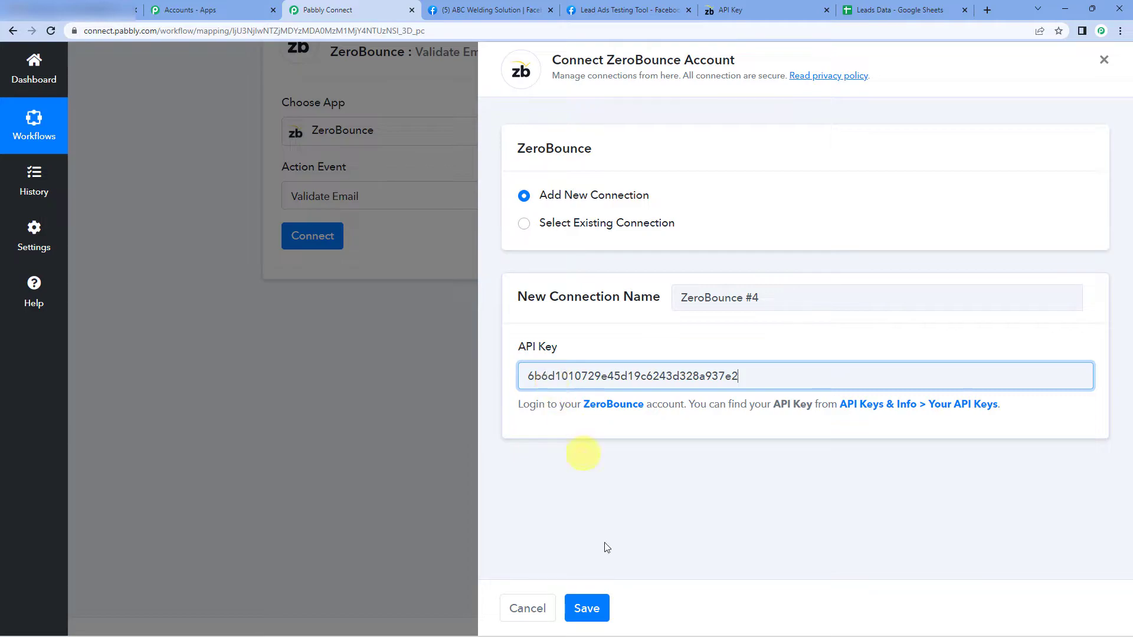
pyautogui.click(595, 607)
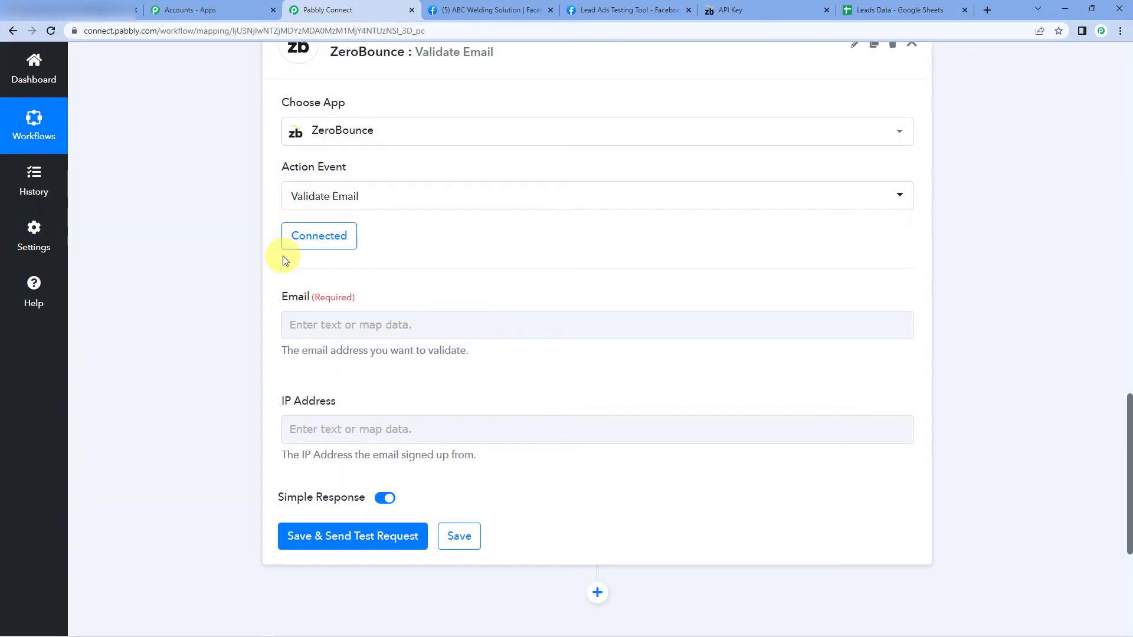
# Examine the captured Facebook lead response and the trigger data offered for mapping to the ZeroBounce Email field
pyautogui.click(323, 324)
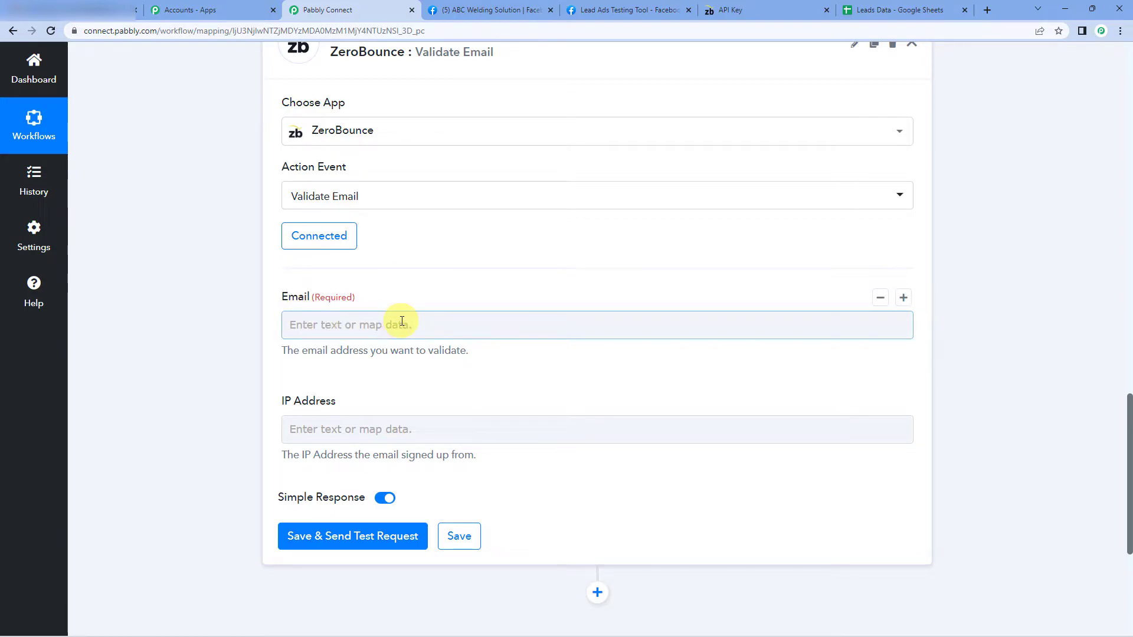
pyautogui.scroll(9, 352, 351)
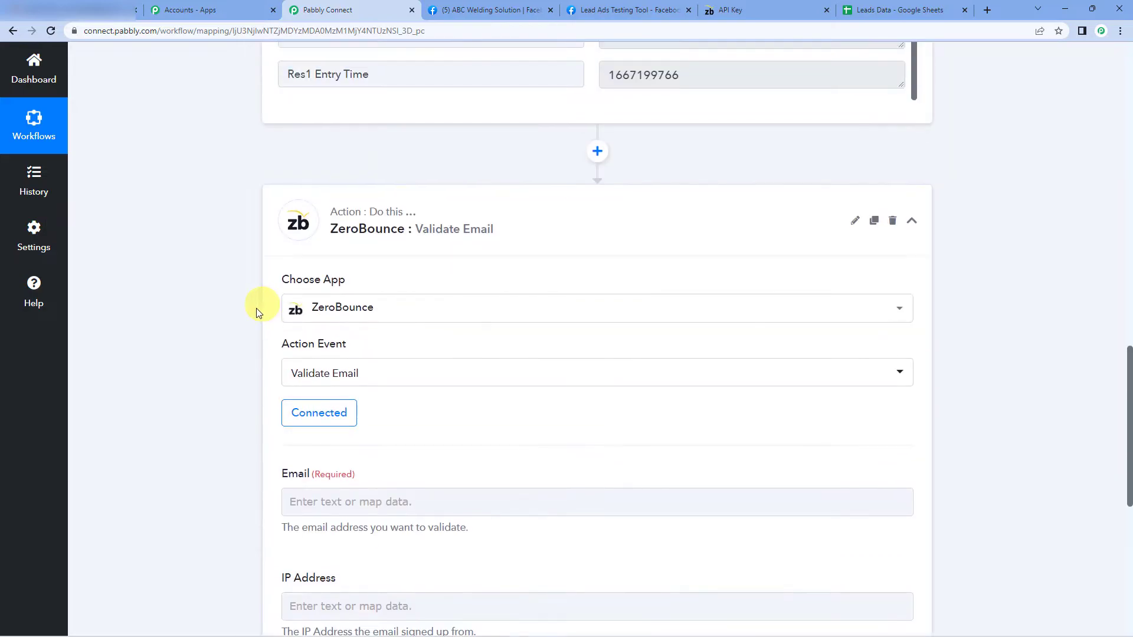
pyautogui.scroll(4, 627, 296)
pyautogui.scroll(2, 625, 291)
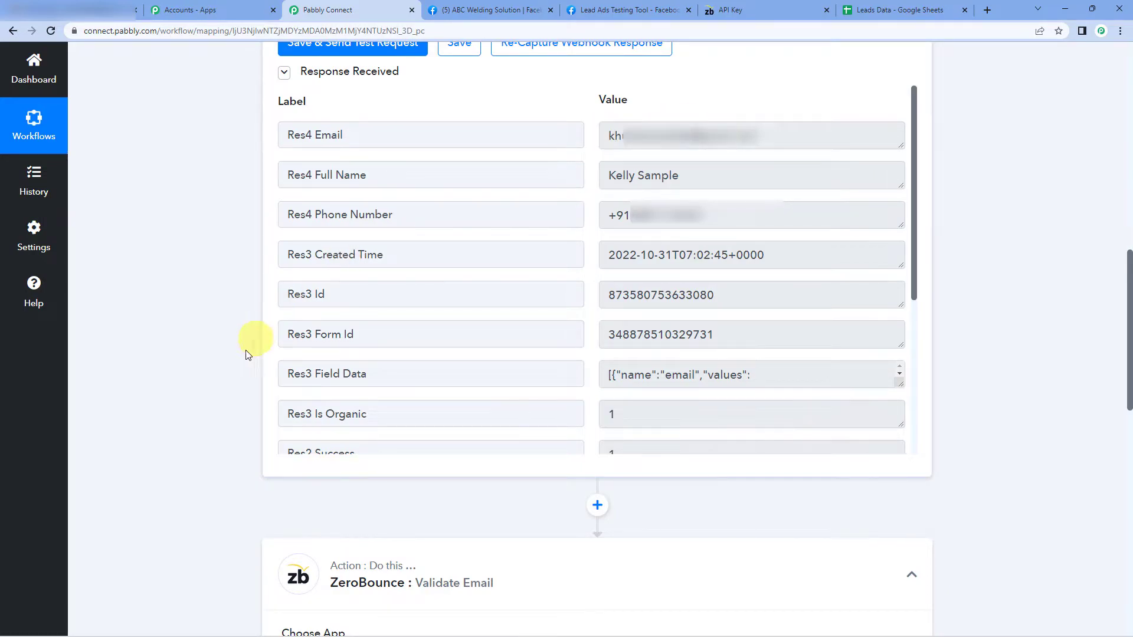
pyautogui.scroll(-9, 255, 346)
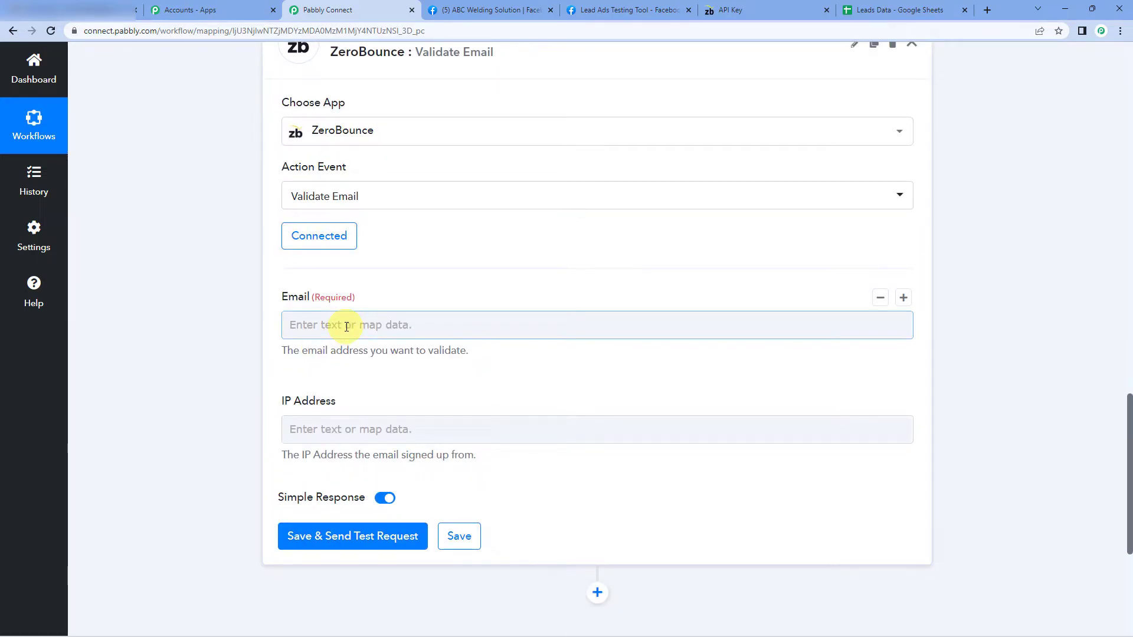
pyautogui.click(346, 327)
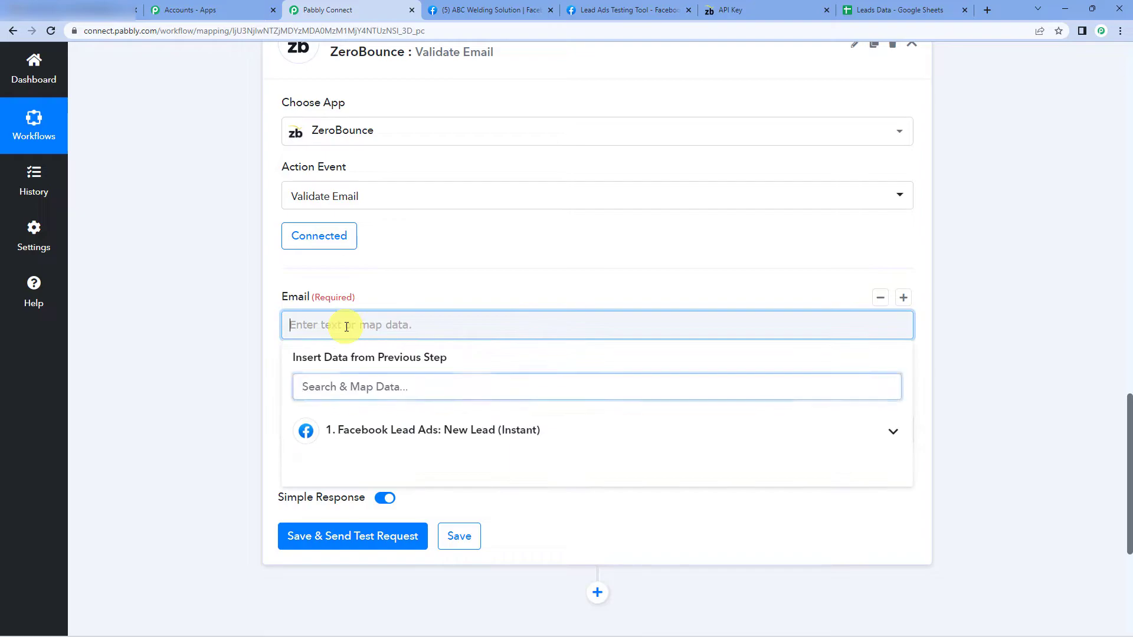
pyautogui.click(387, 436)
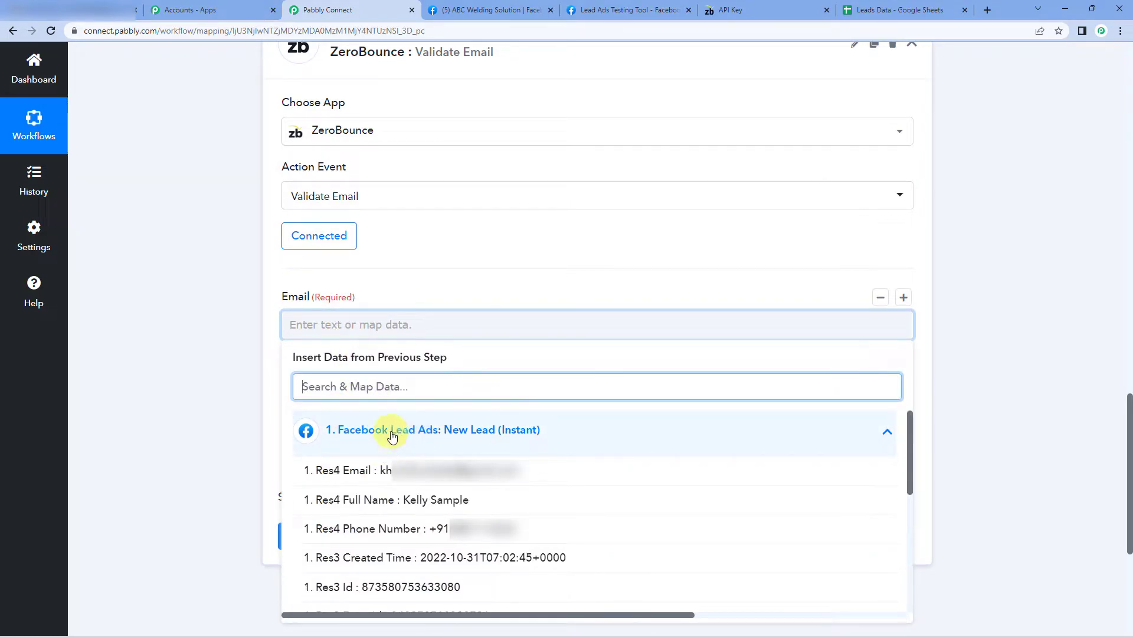
pyautogui.scroll(-1, 401, 425)
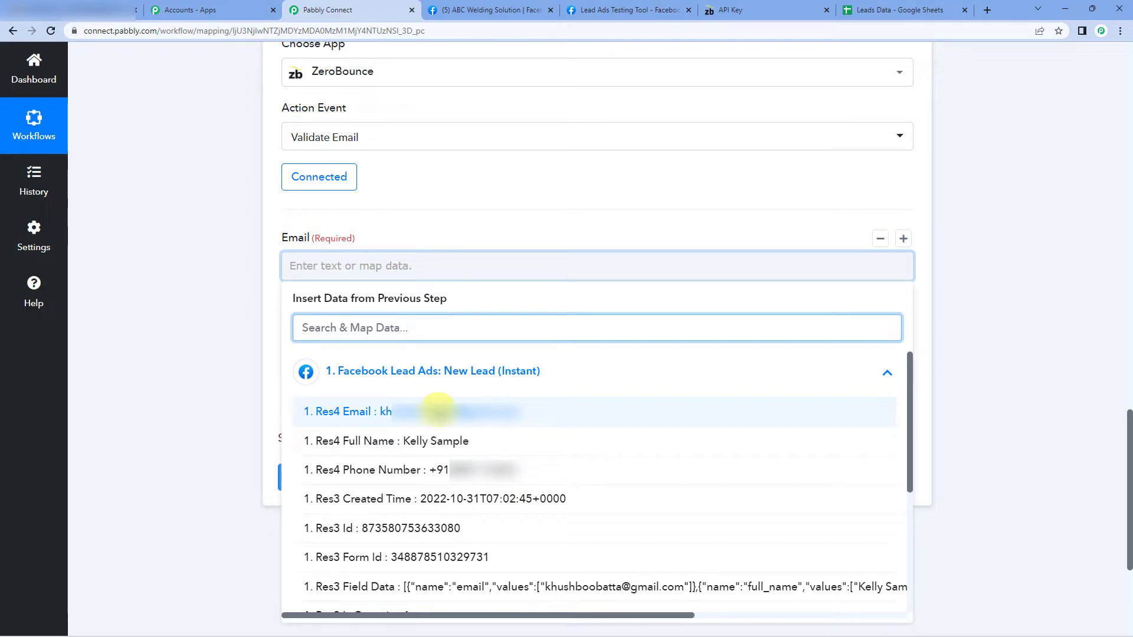
pyautogui.click(406, 373)
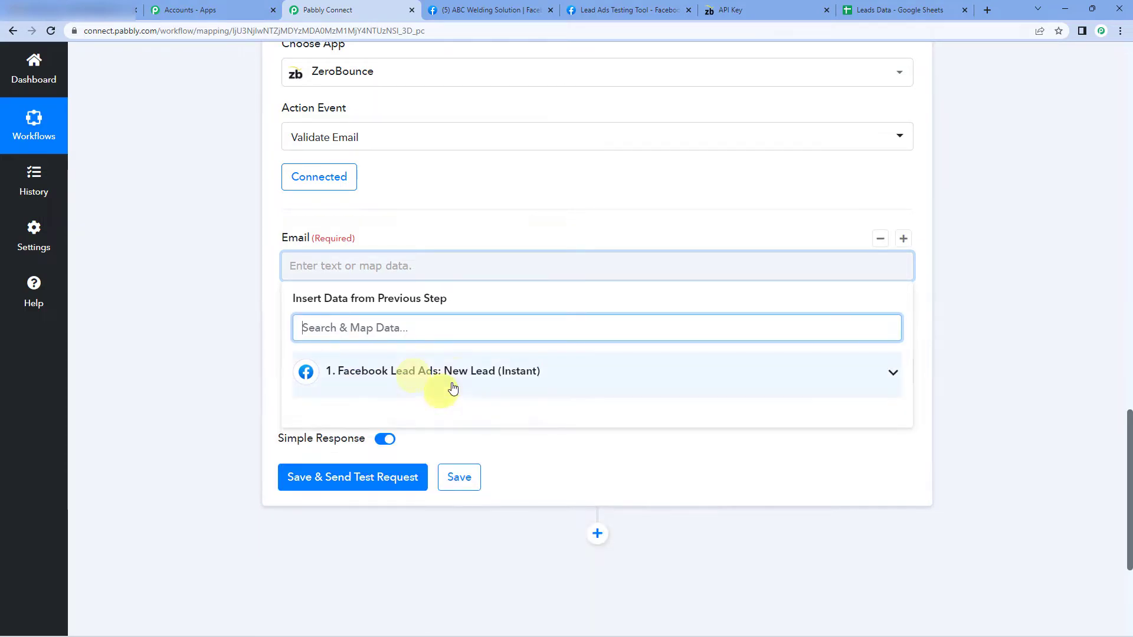
pyautogui.click(394, 373)
pyautogui.click(407, 378)
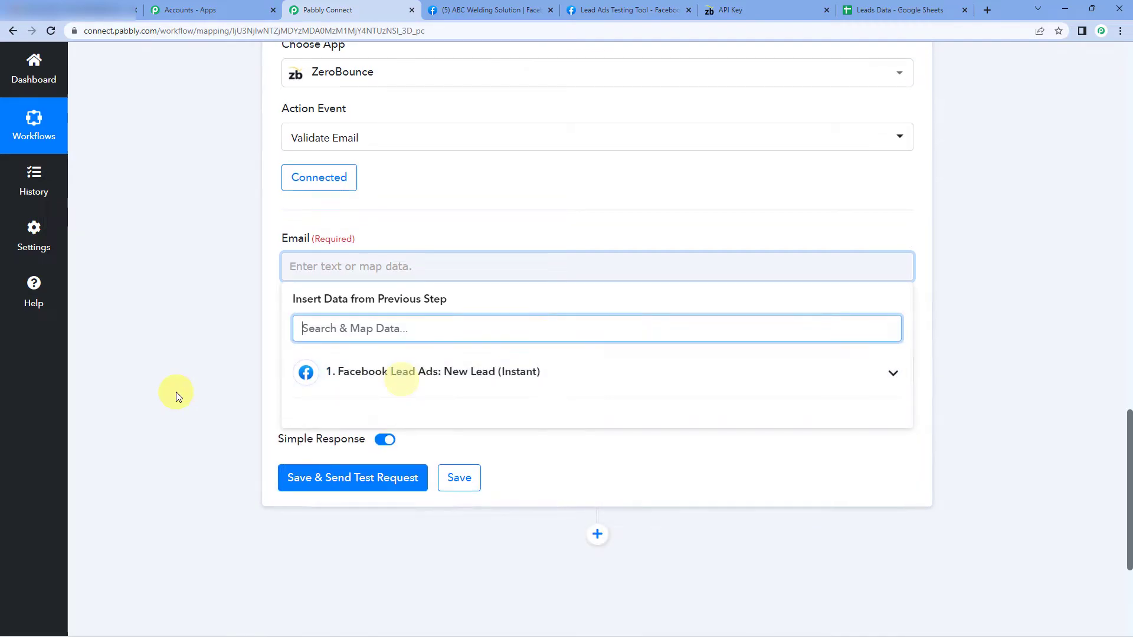
# Review the Facebook Lead Ads trigger's page, LeadGen form and received response values at the start of the workflow
pyautogui.scroll(20, 175, 393)
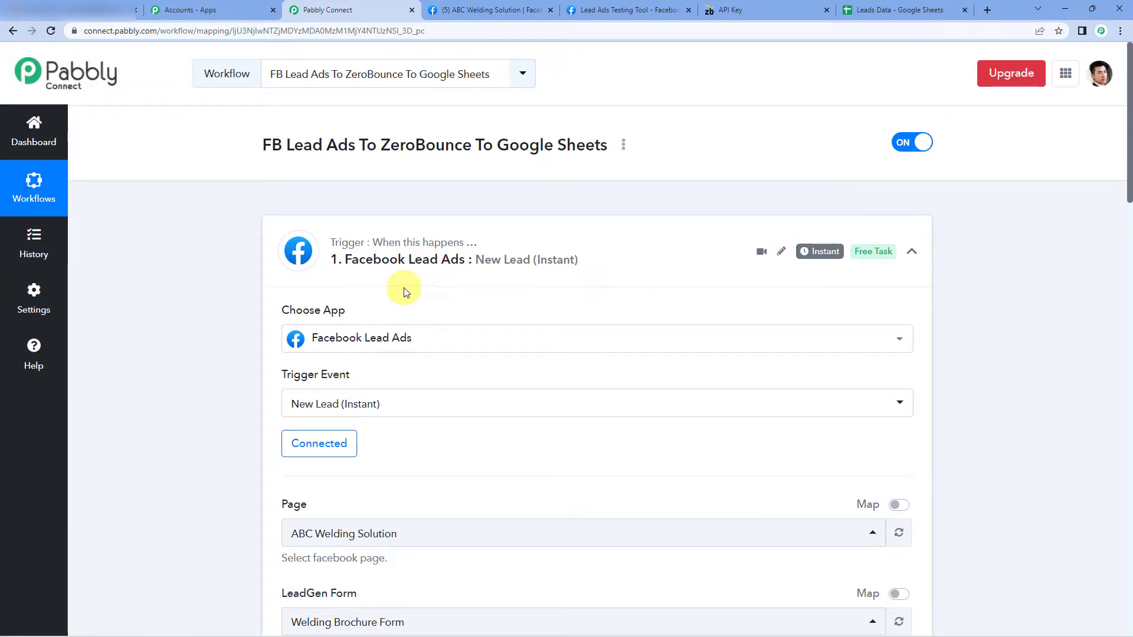
pyautogui.scroll(-4, 405, 291)
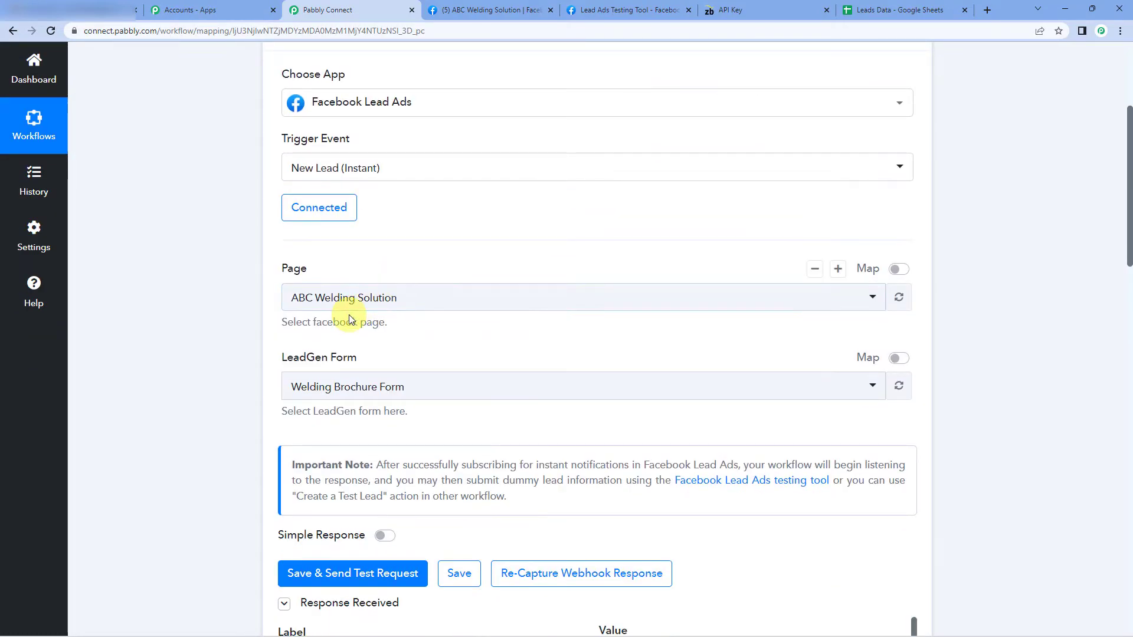
pyautogui.scroll(-1, 478, 313)
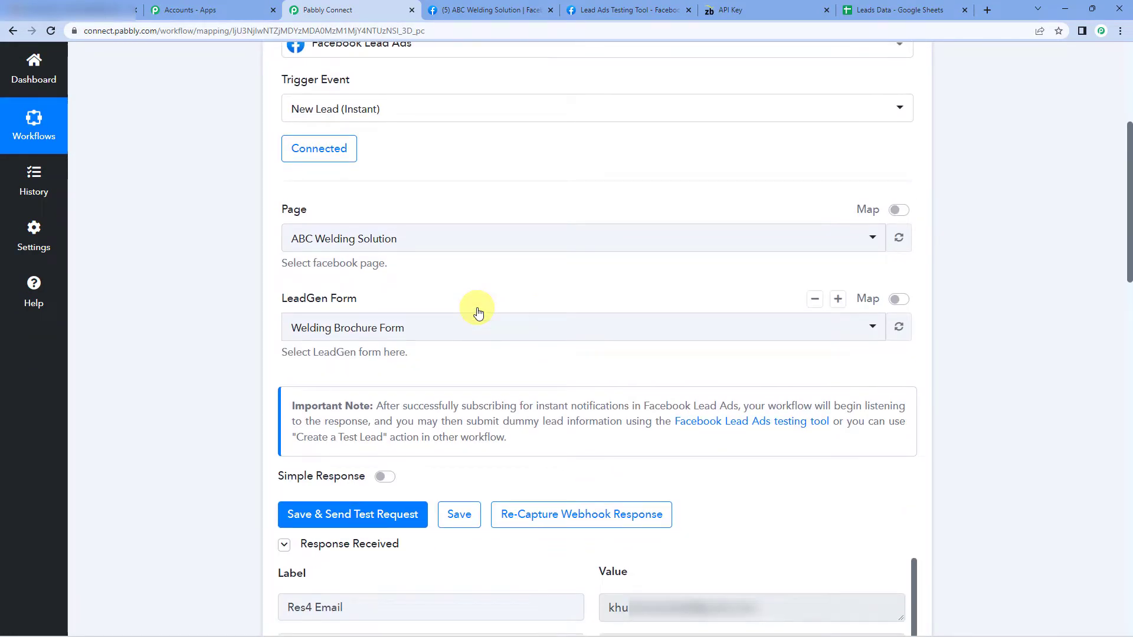
pyautogui.scroll(-3, 472, 308)
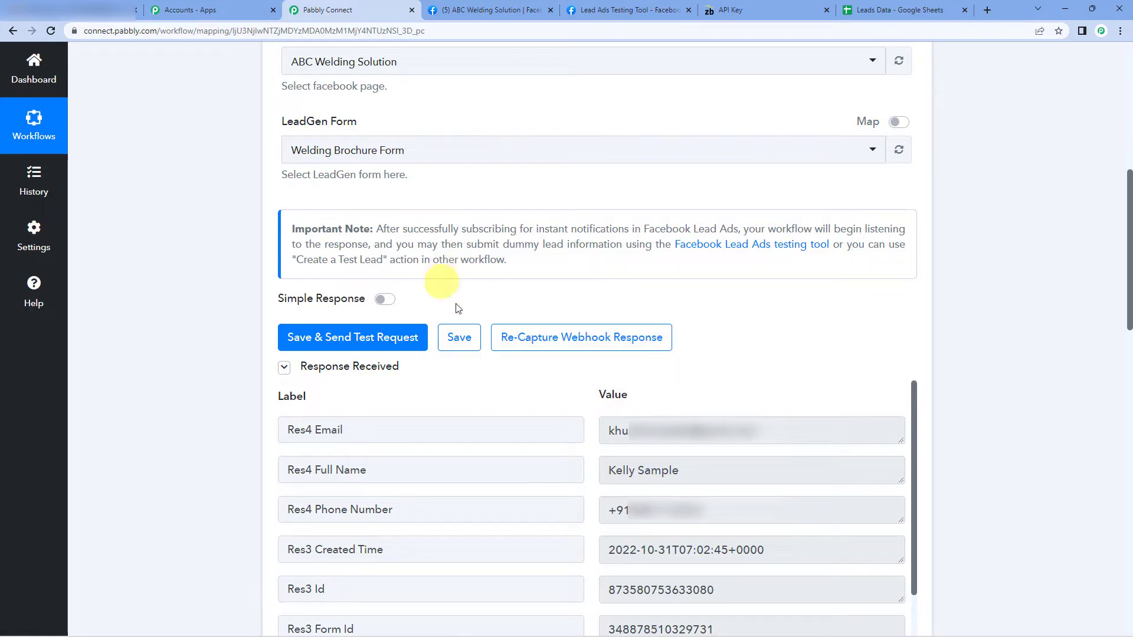
pyautogui.scroll(-2, 662, 394)
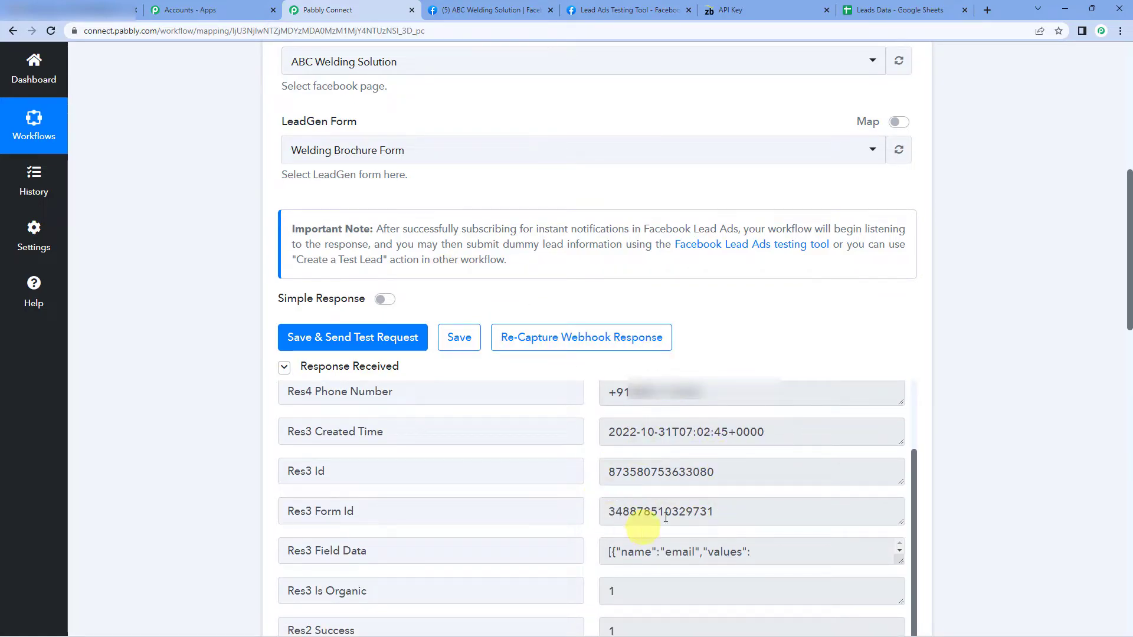
pyautogui.scroll(2, 645, 532)
pyautogui.scroll(-2, 593, 417)
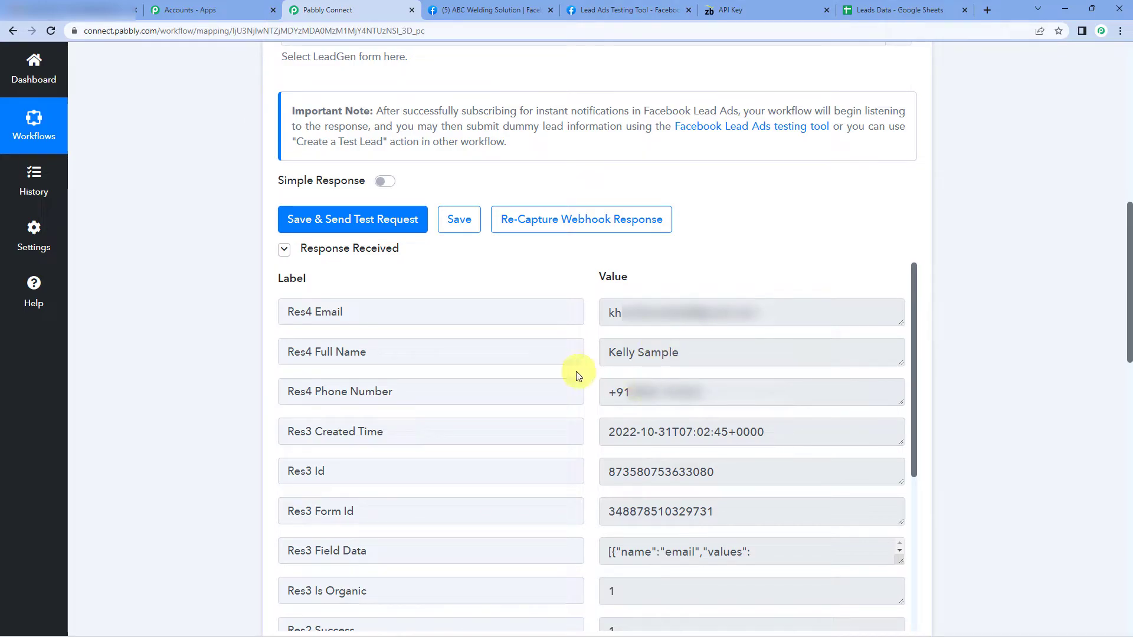
pyautogui.scroll(-2, 248, 360)
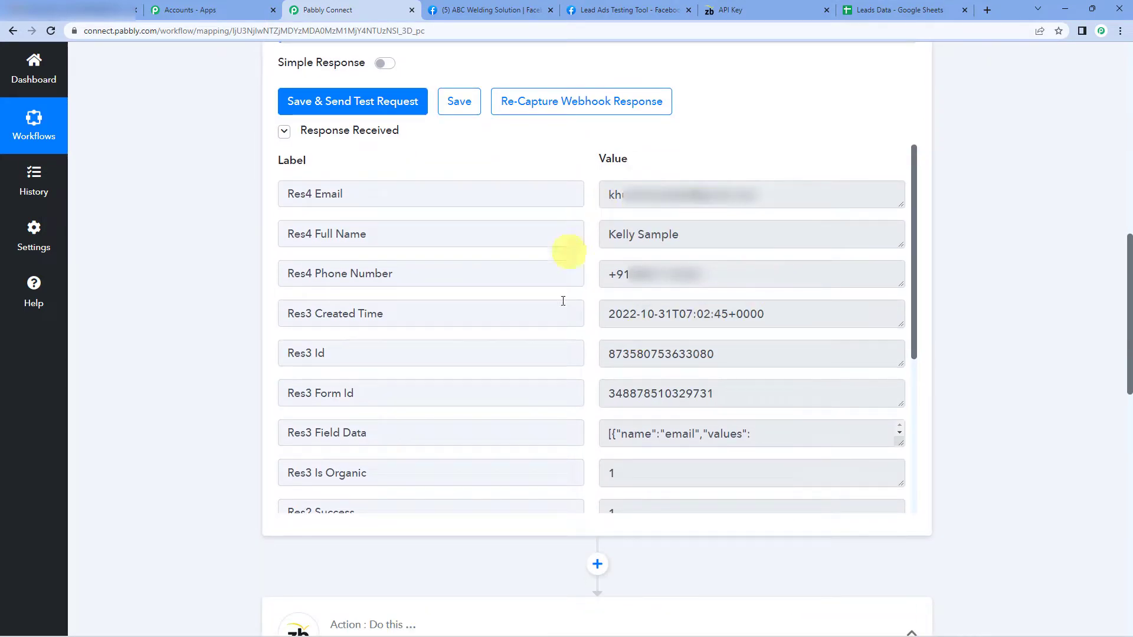
pyautogui.scroll(-13, 194, 325)
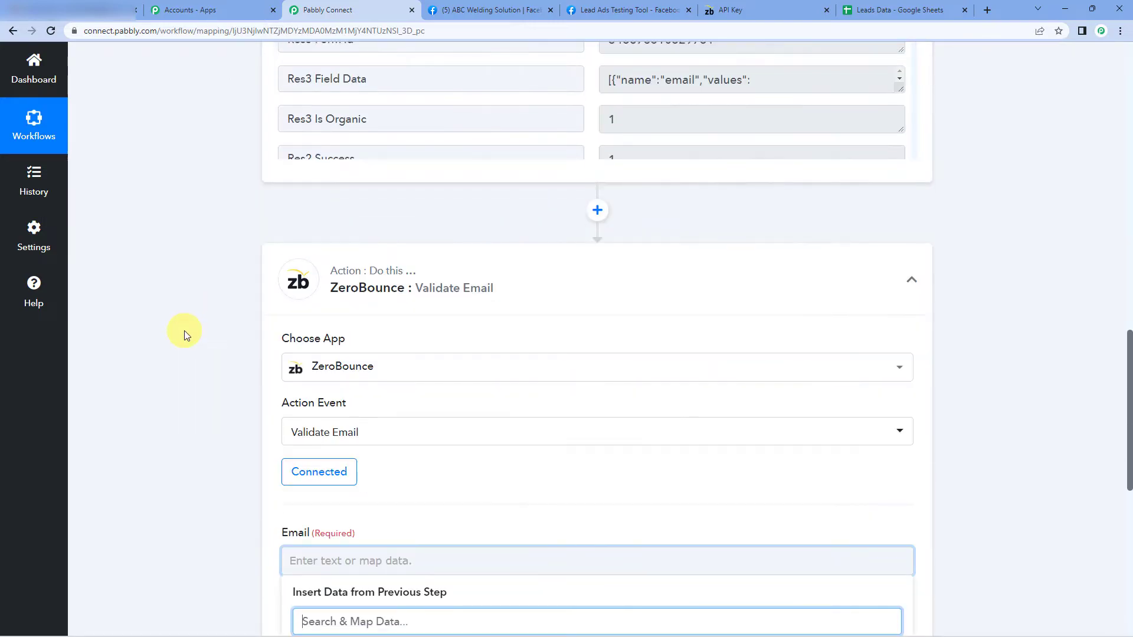
pyautogui.scroll(3, 200, 279)
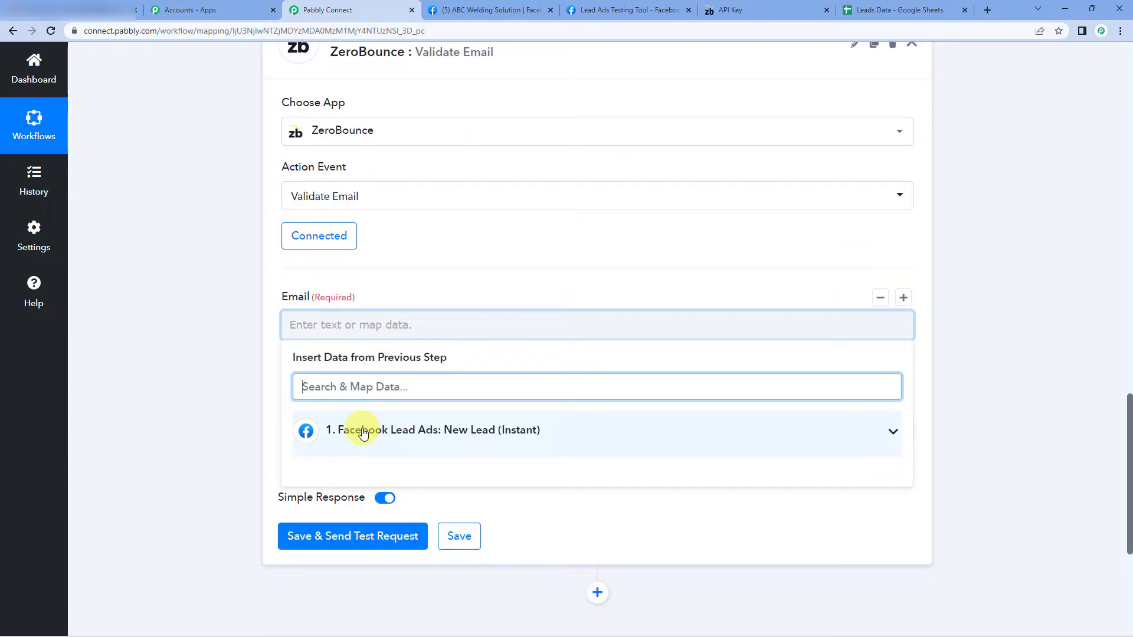
# Map the Facebook lead's Res4 Email to the Validate Email action's Email field, then save and send a test request
pyautogui.click(391, 437)
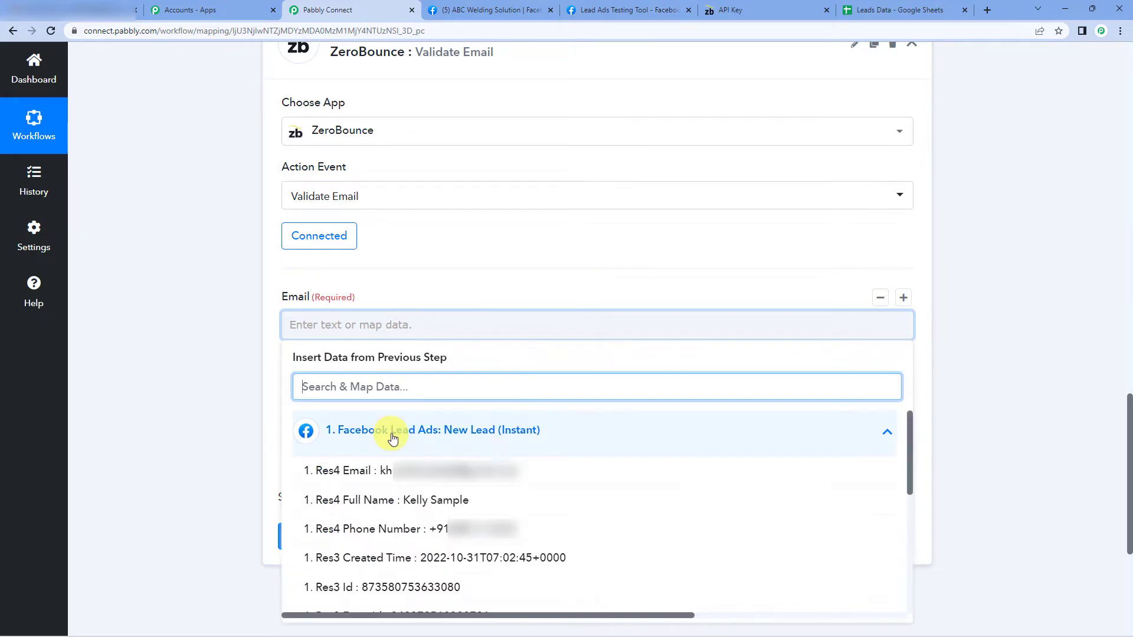
pyautogui.scroll(-2, 439, 401)
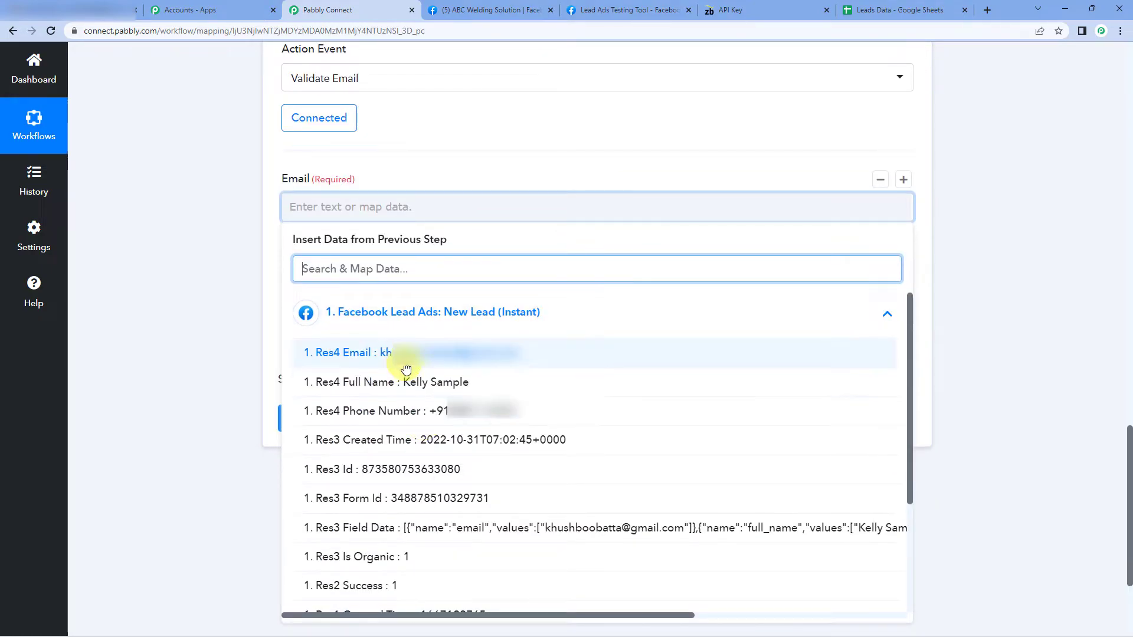
pyautogui.click(429, 353)
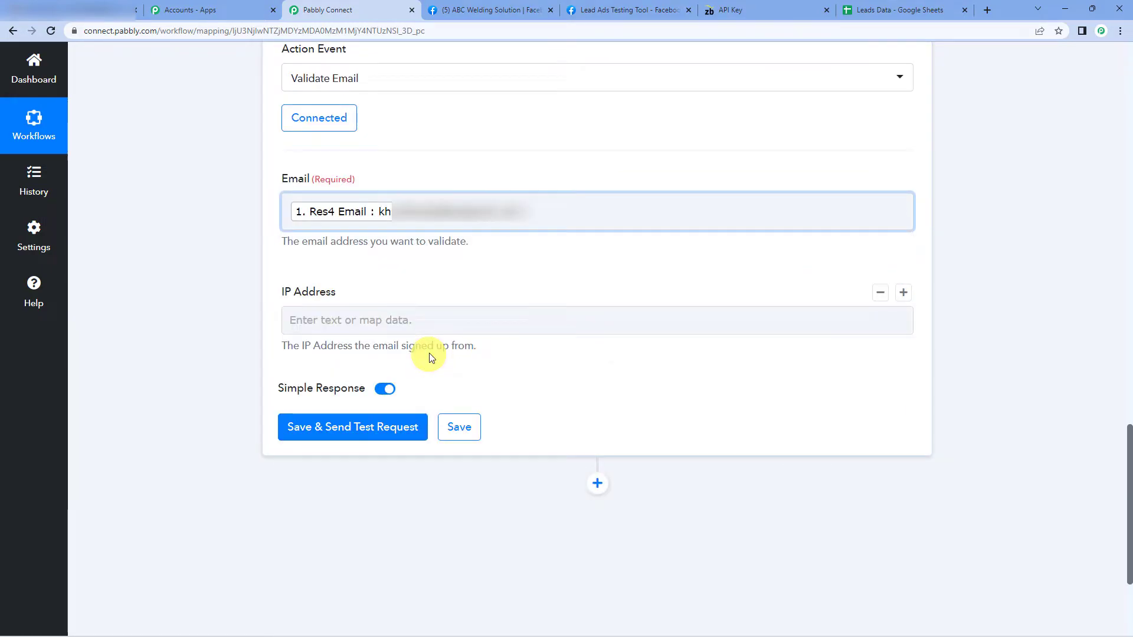
pyautogui.click(254, 236)
pyautogui.click(354, 437)
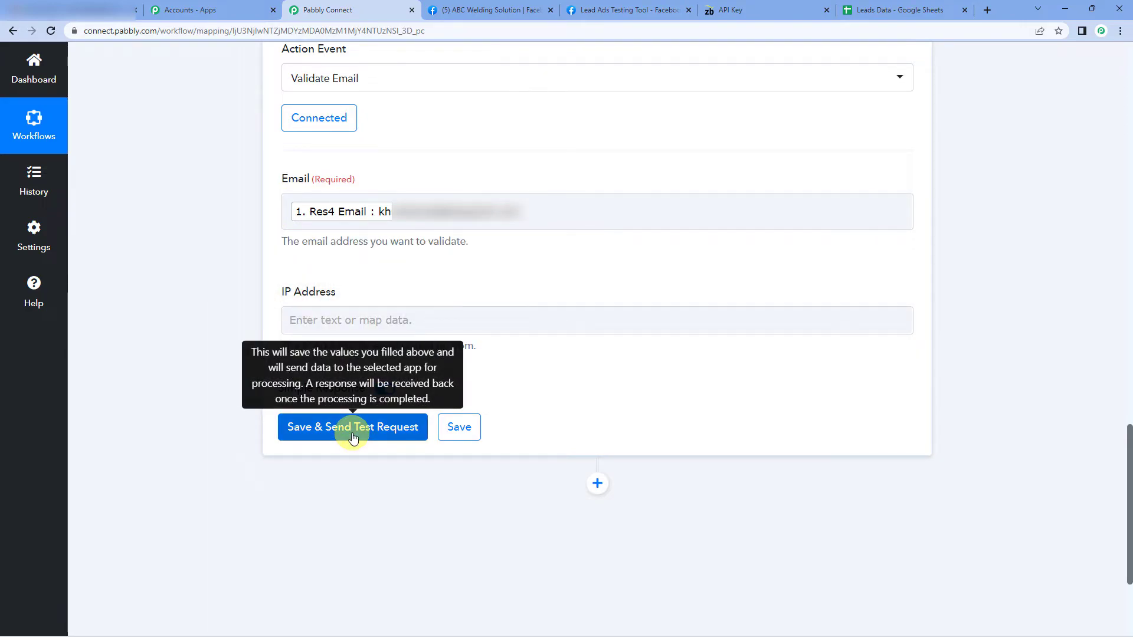
pyautogui.click(353, 437)
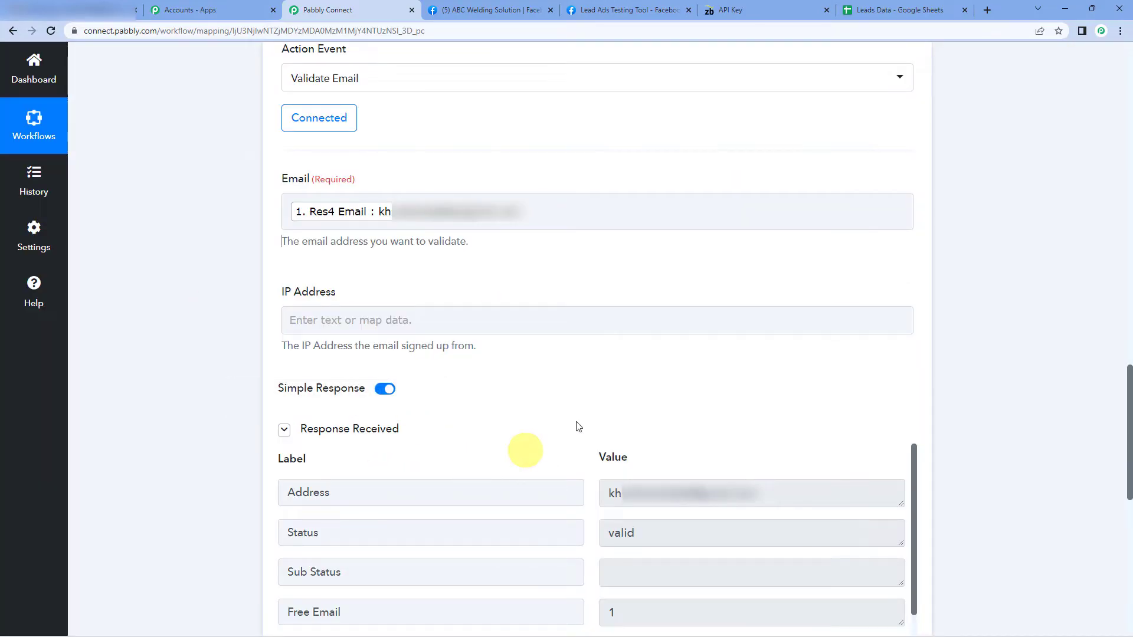
# Examine the ZeroBounce response for the lead's email, including its status, account, domain and mail server fields
pyautogui.scroll(-1, 472, 378)
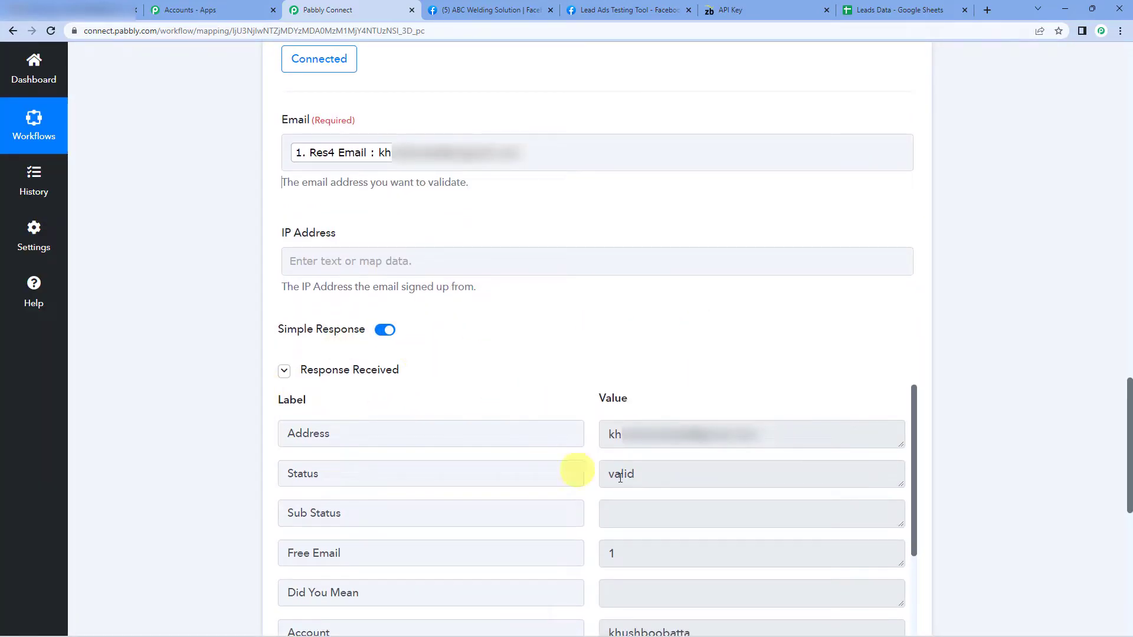
pyautogui.scroll(-3, 605, 427)
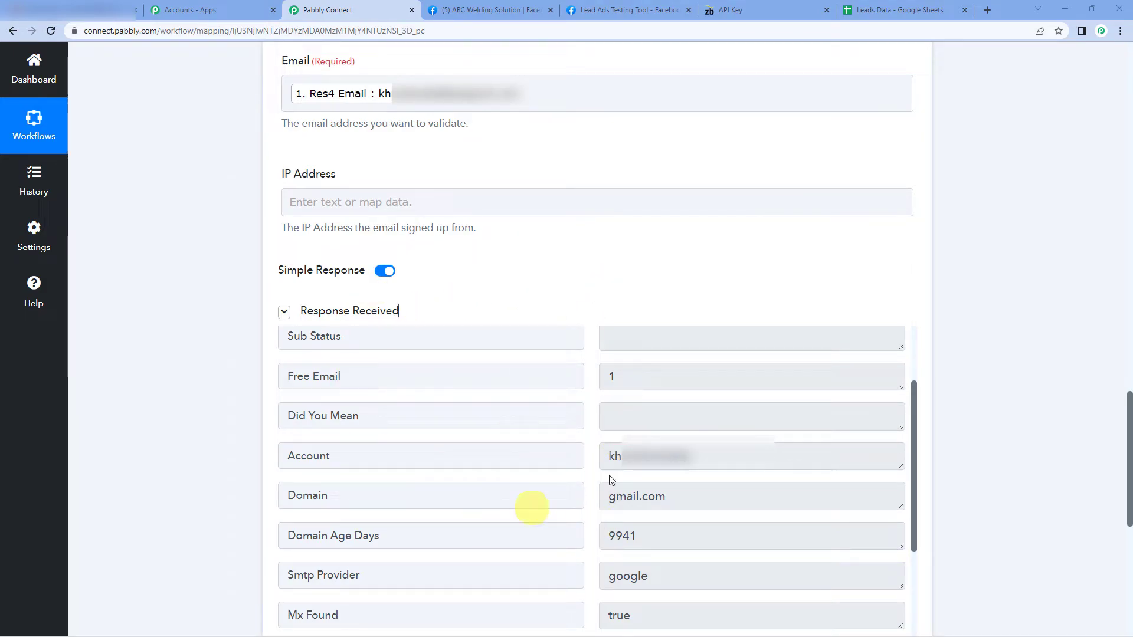
pyautogui.scroll(3, 475, 249)
pyautogui.click(334, 269)
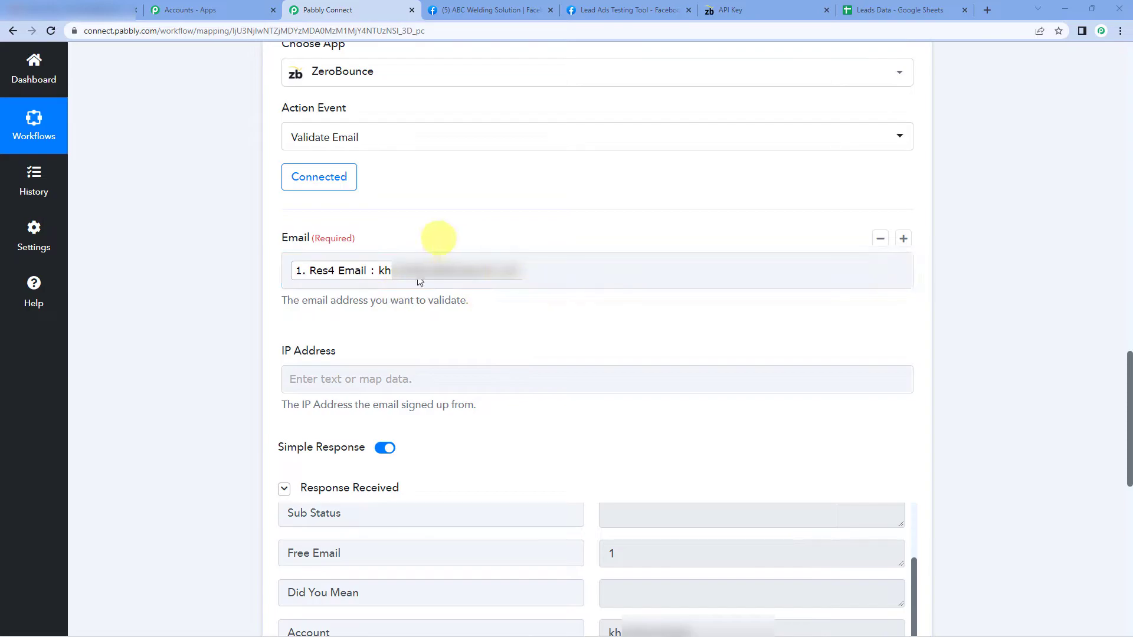
pyautogui.scroll(-1, 513, 299)
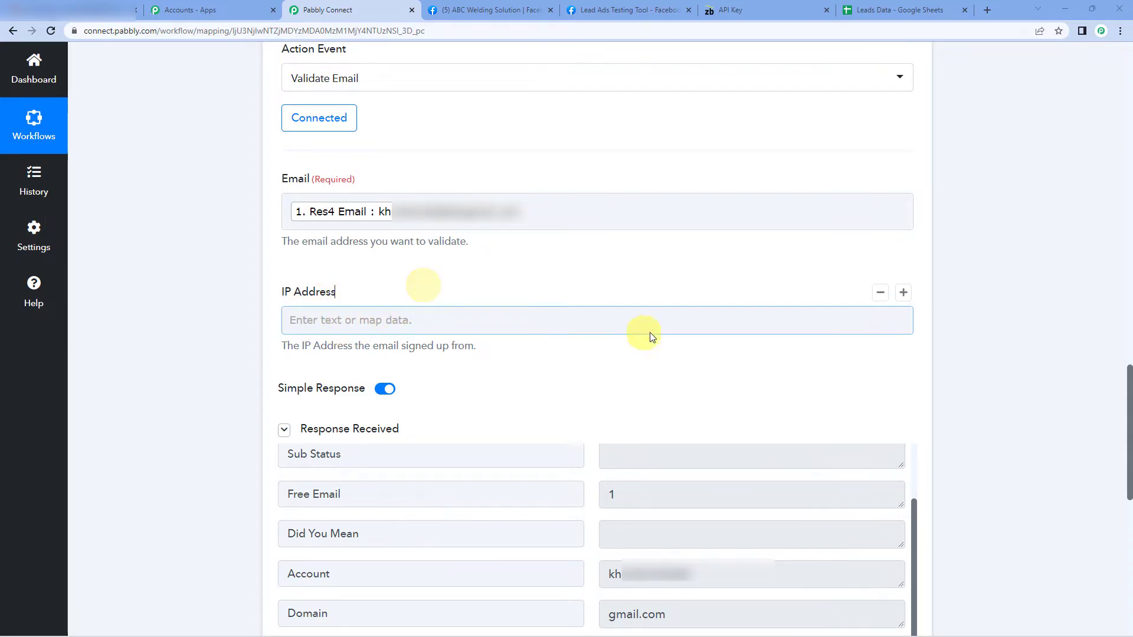
pyautogui.scroll(-2, 609, 311)
pyautogui.scroll(-3, 551, 402)
pyautogui.scroll(4, 608, 466)
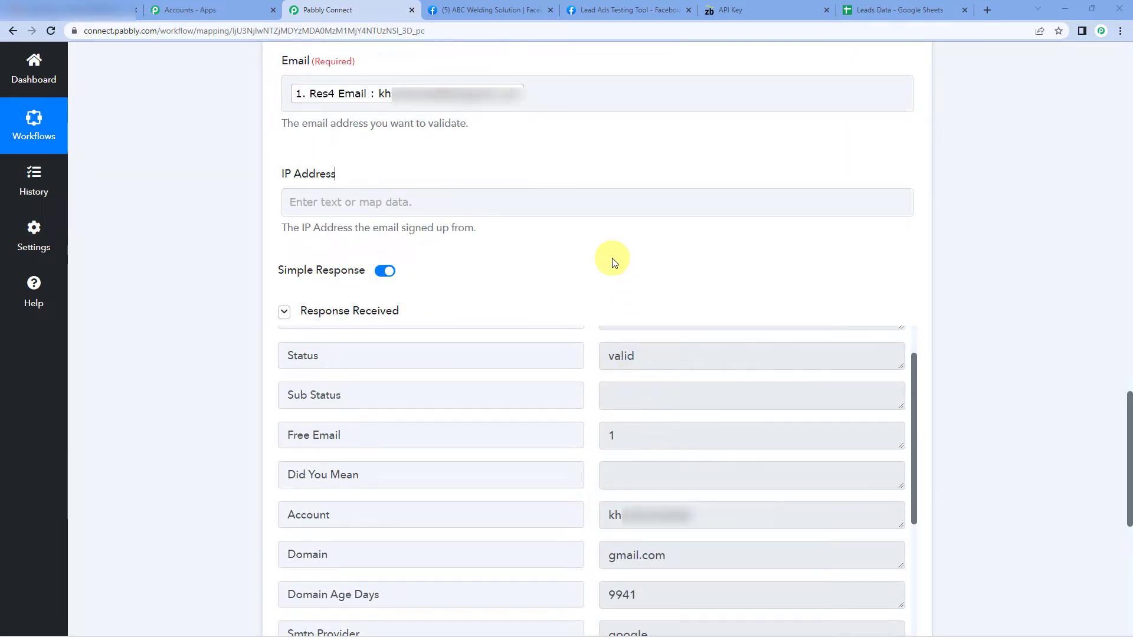
pyautogui.scroll(-2, 614, 259)
pyautogui.scroll(1, 626, 313)
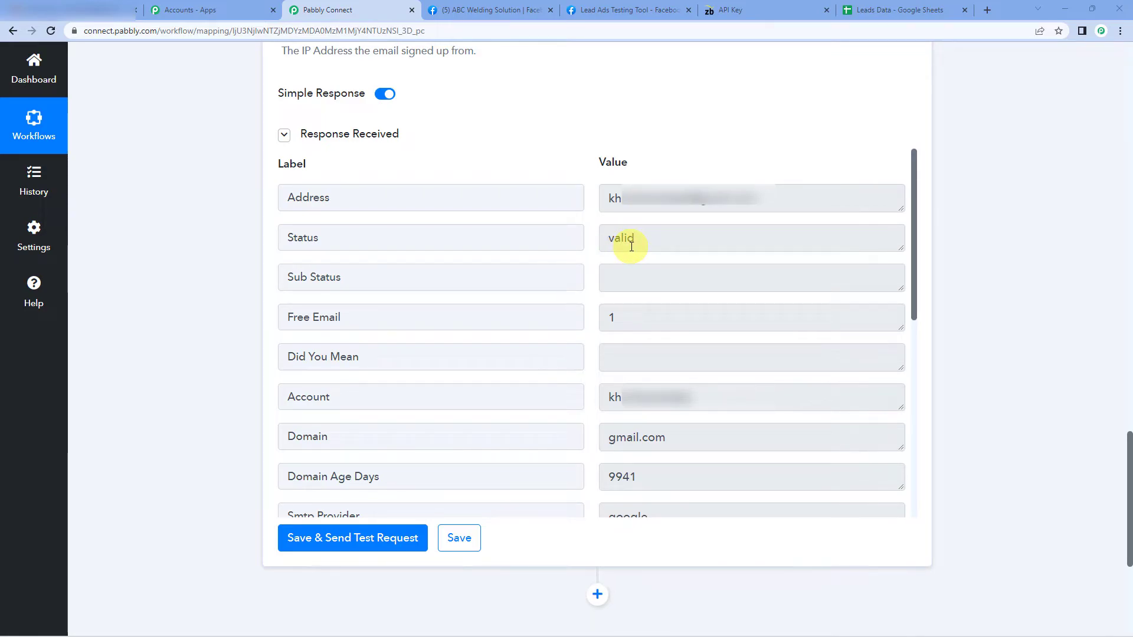
pyautogui.scroll(-2, 614, 248)
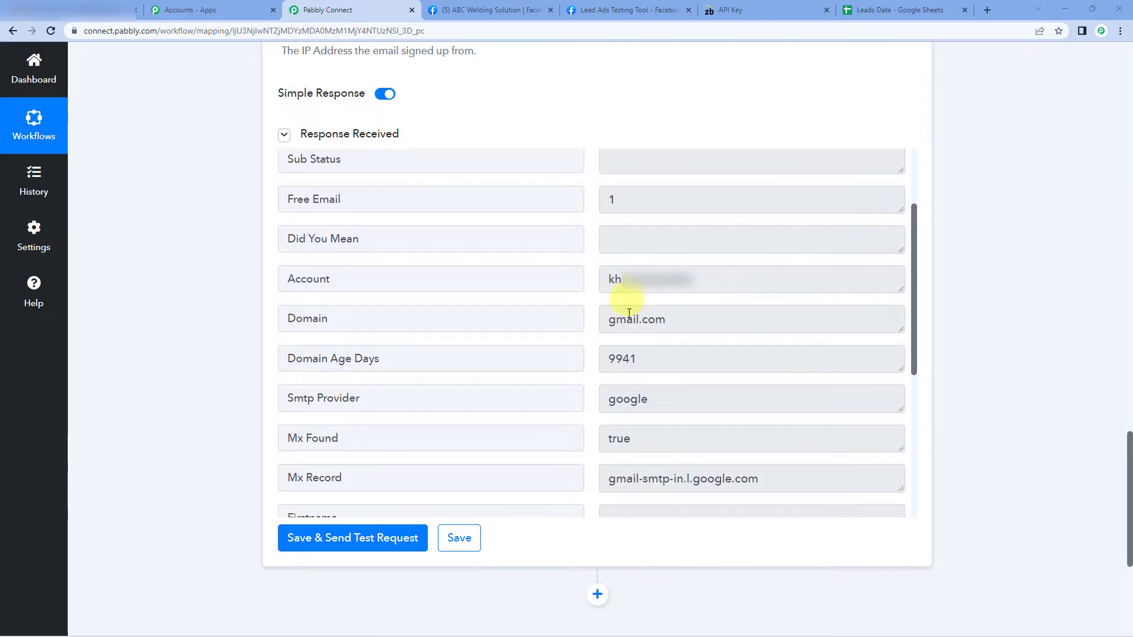
pyautogui.scroll(-3, 634, 302)
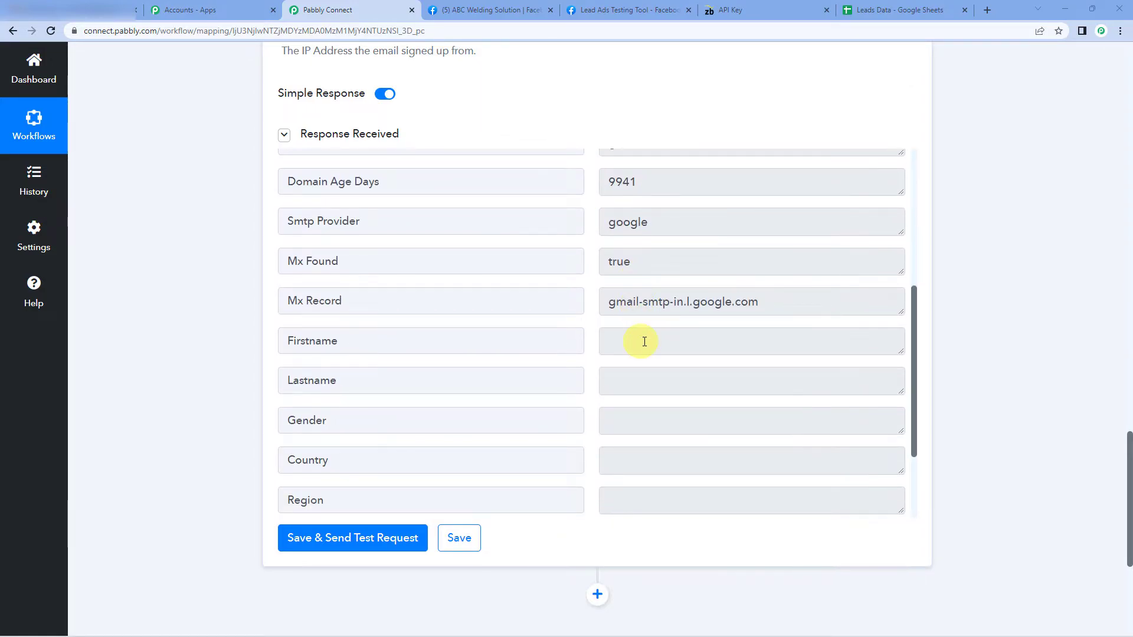
pyautogui.scroll(5, 425, 302)
pyautogui.scroll(1, 219, 291)
pyautogui.scroll(-5, 219, 292)
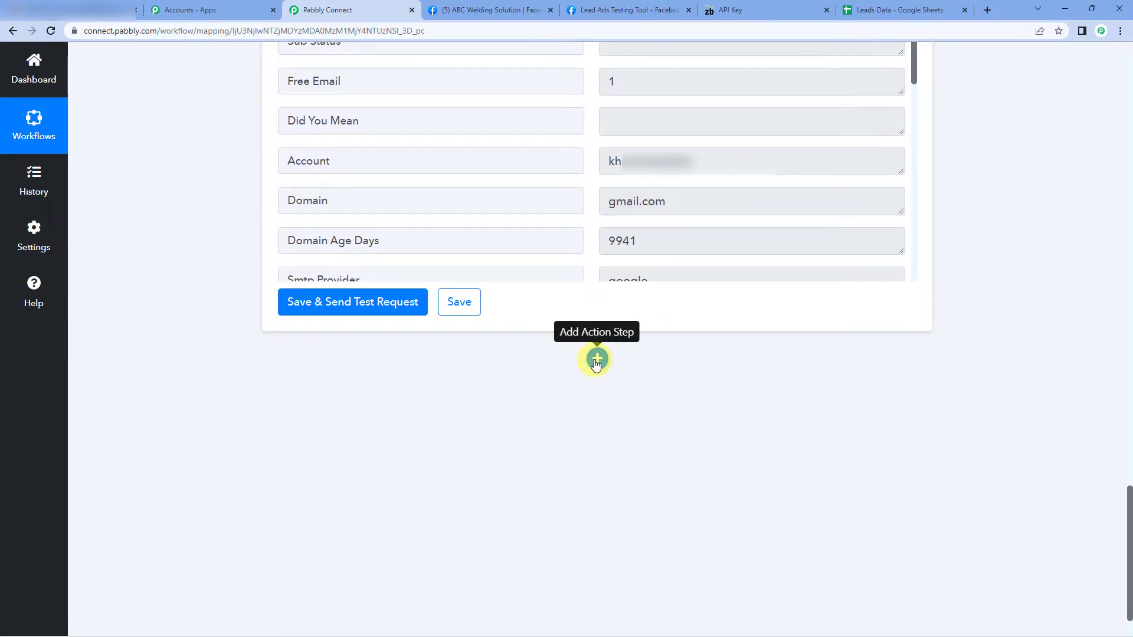
# Add an action step after the ZeroBounce email validation and choose Google Sheets as its app
pyautogui.click(596, 361)
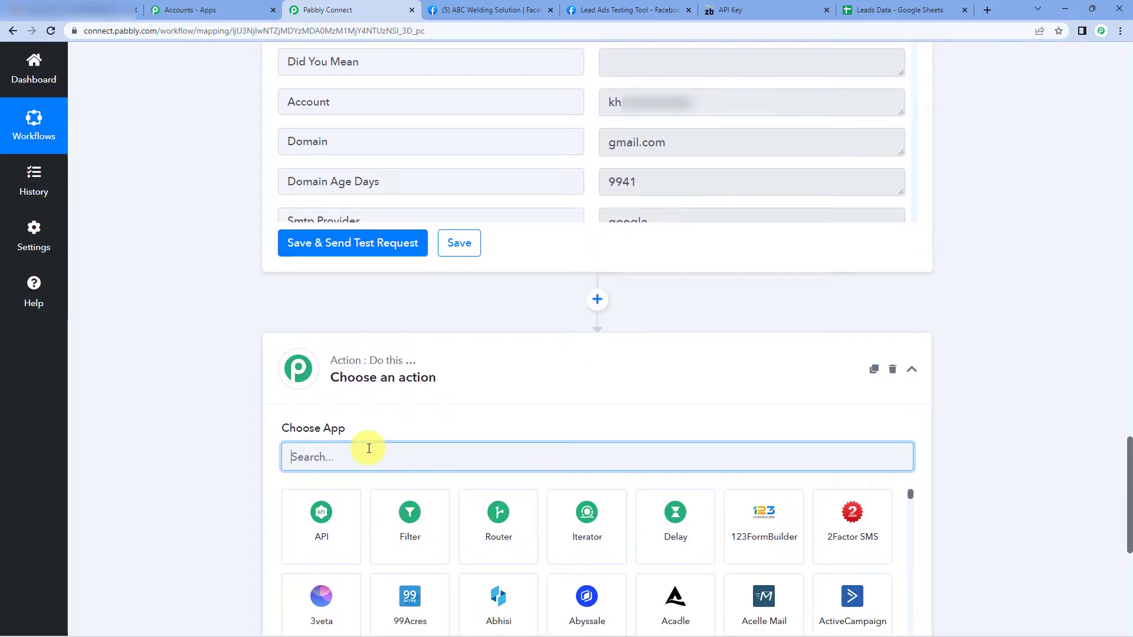
pyautogui.write('googl')
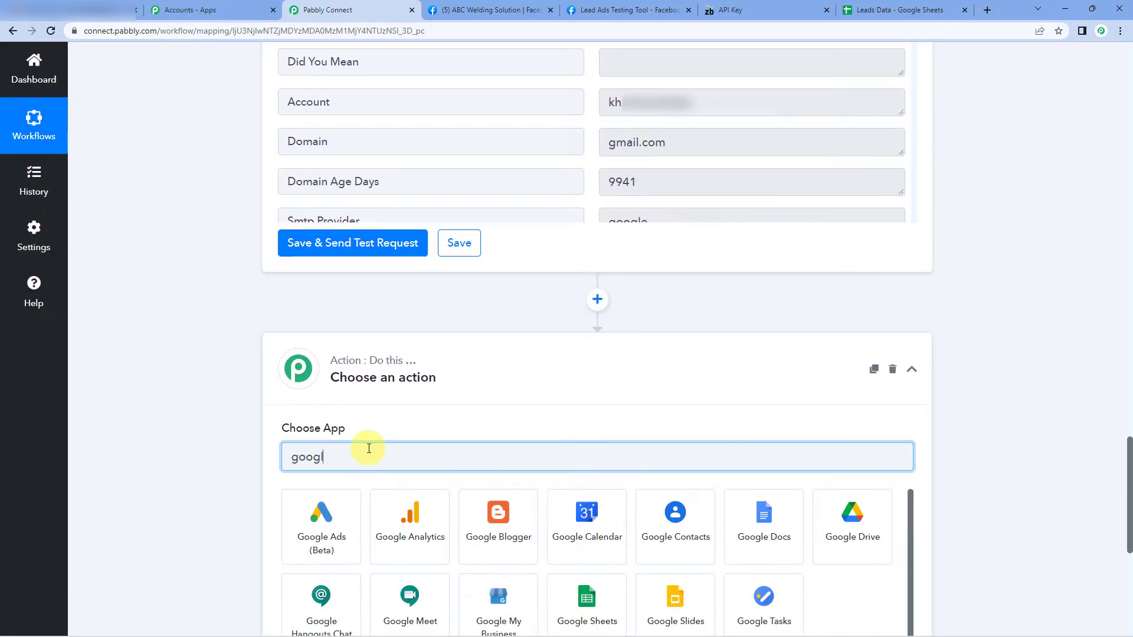
pyautogui.write('e shee')
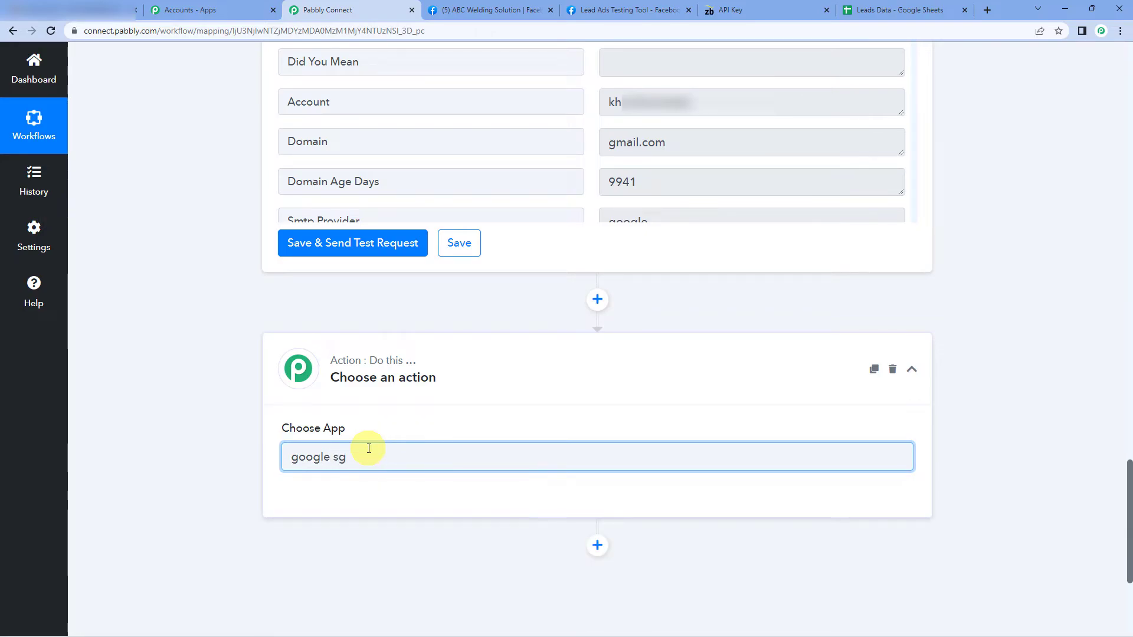
pyautogui.click(324, 522)
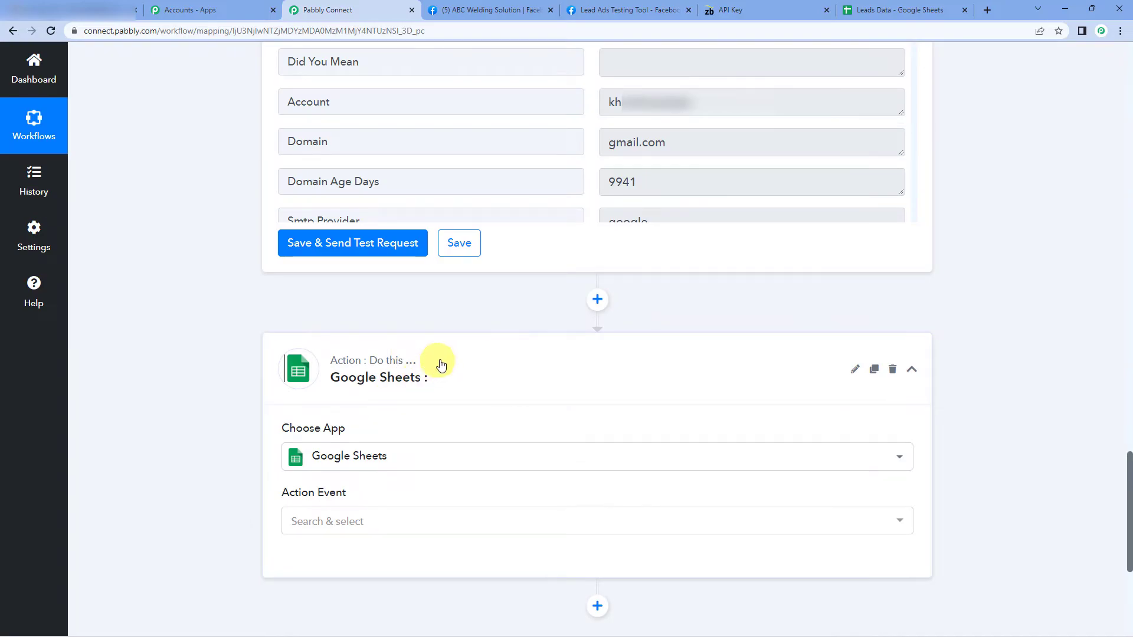
# Set the Google Sheets action event to Add New Row
pyautogui.scroll(5, 437, 361)
pyautogui.scroll(10, 179, 413)
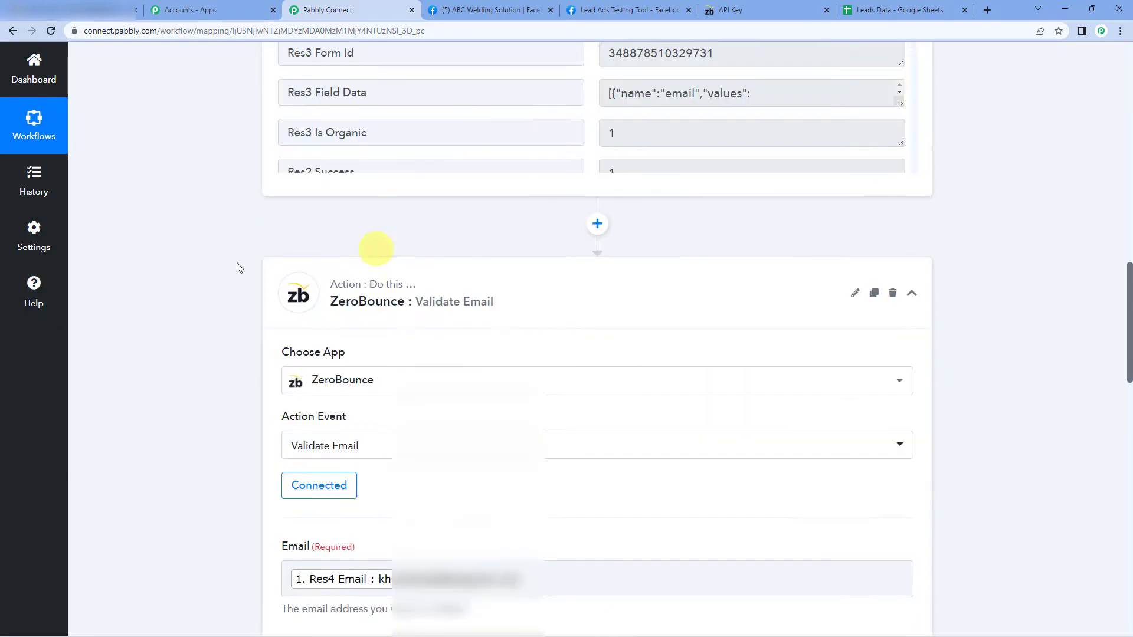
pyautogui.scroll(-5, 193, 412)
pyautogui.scroll(-10, 193, 412)
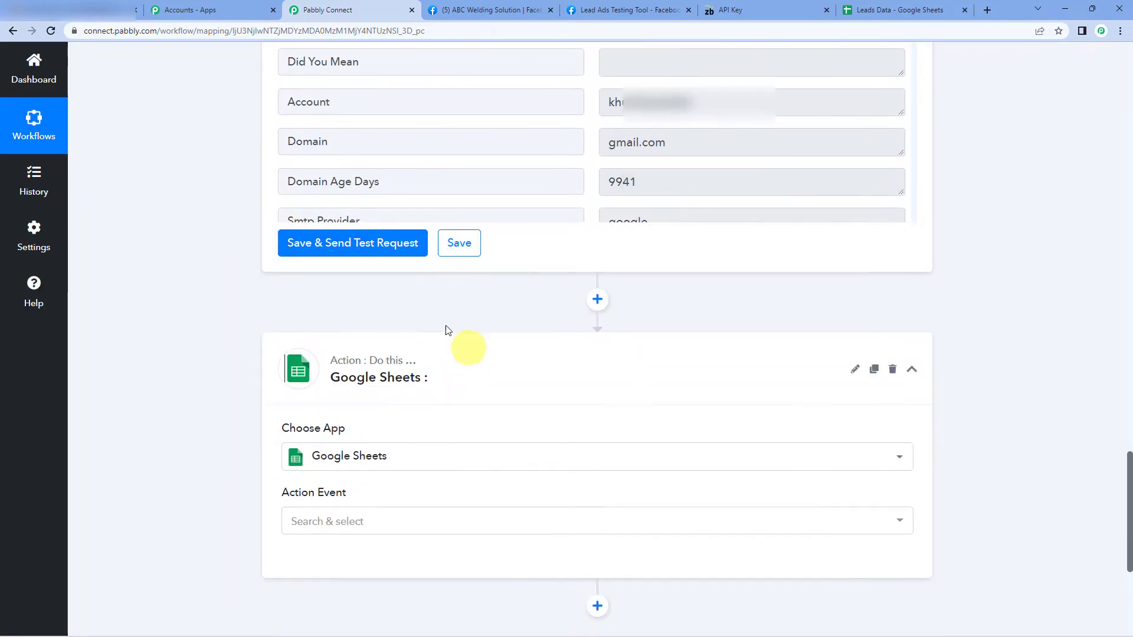
pyautogui.scroll(-3, 423, 412)
pyautogui.click(361, 347)
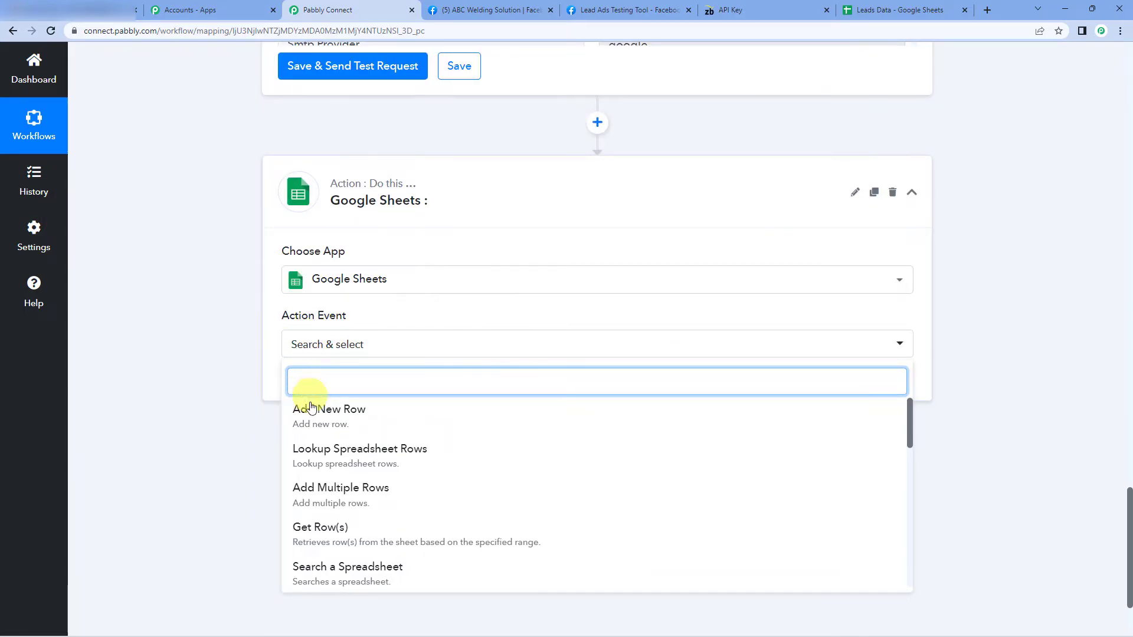
pyautogui.click(312, 412)
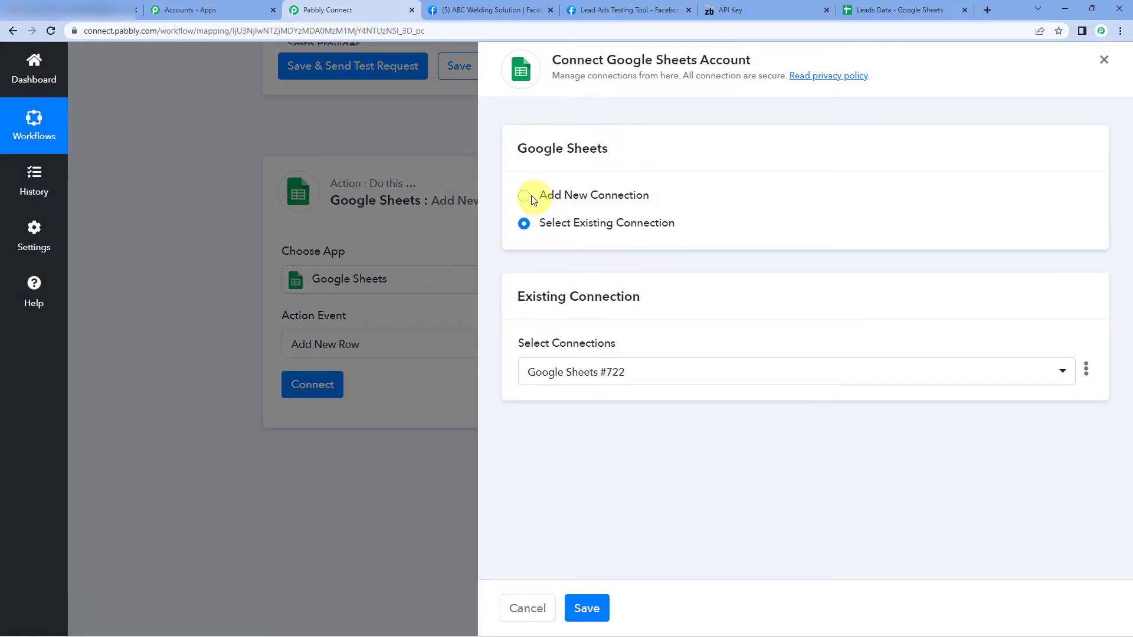
# Add a new Google Sheets connection and authorize Pabbly Connect Sheets to access the Google account
pyautogui.click(523, 195)
pyautogui.click(578, 352)
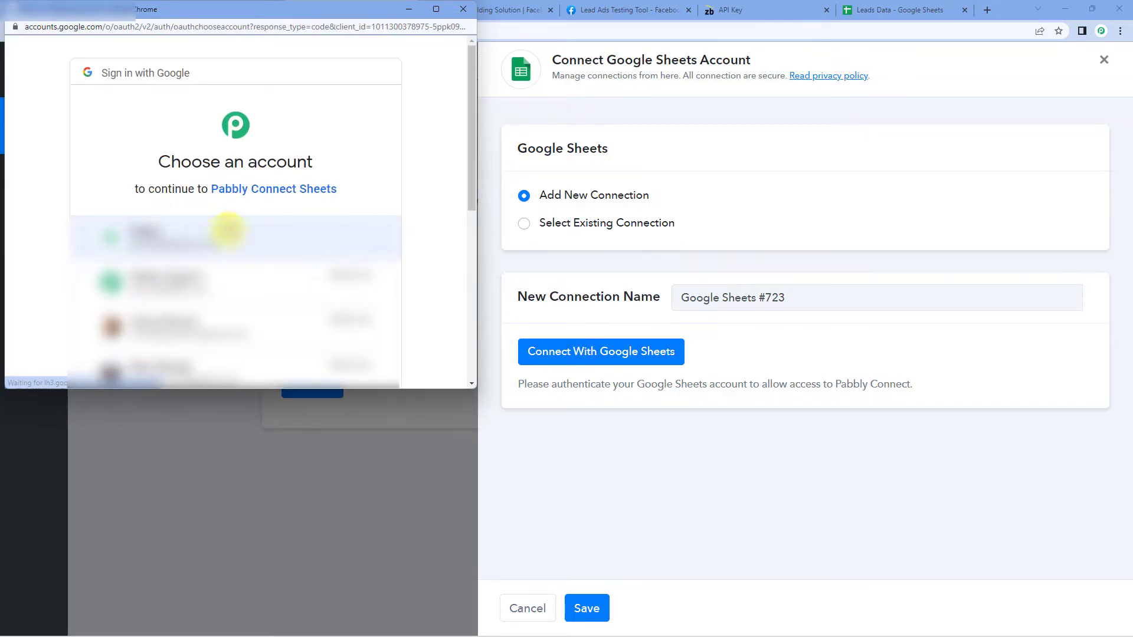
pyautogui.click(152, 237)
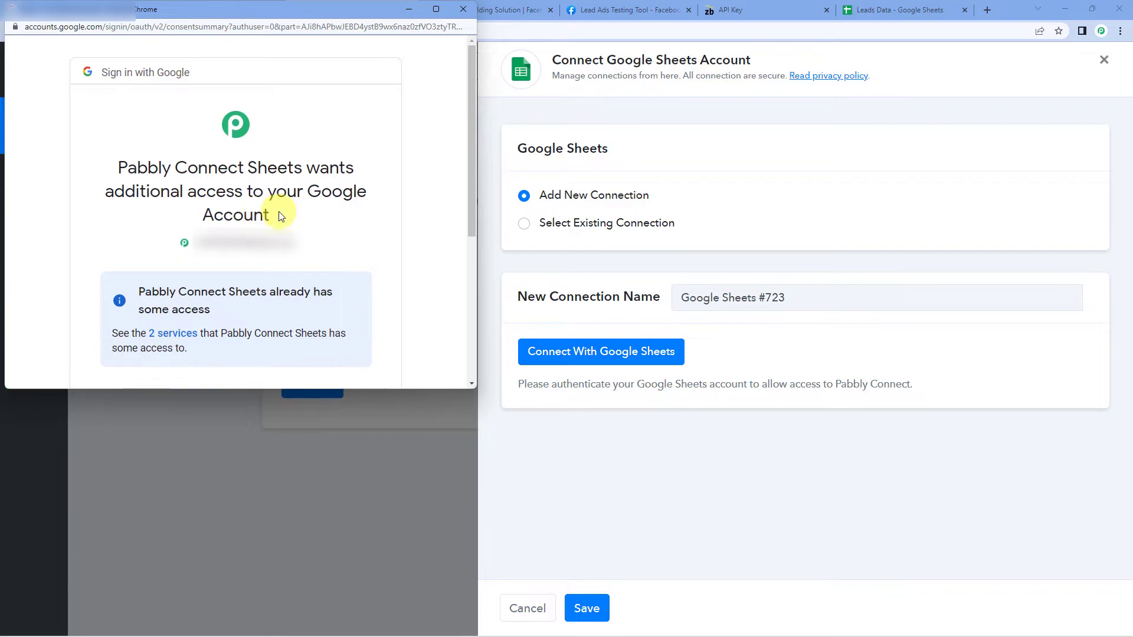
pyautogui.scroll(-4, 281, 215)
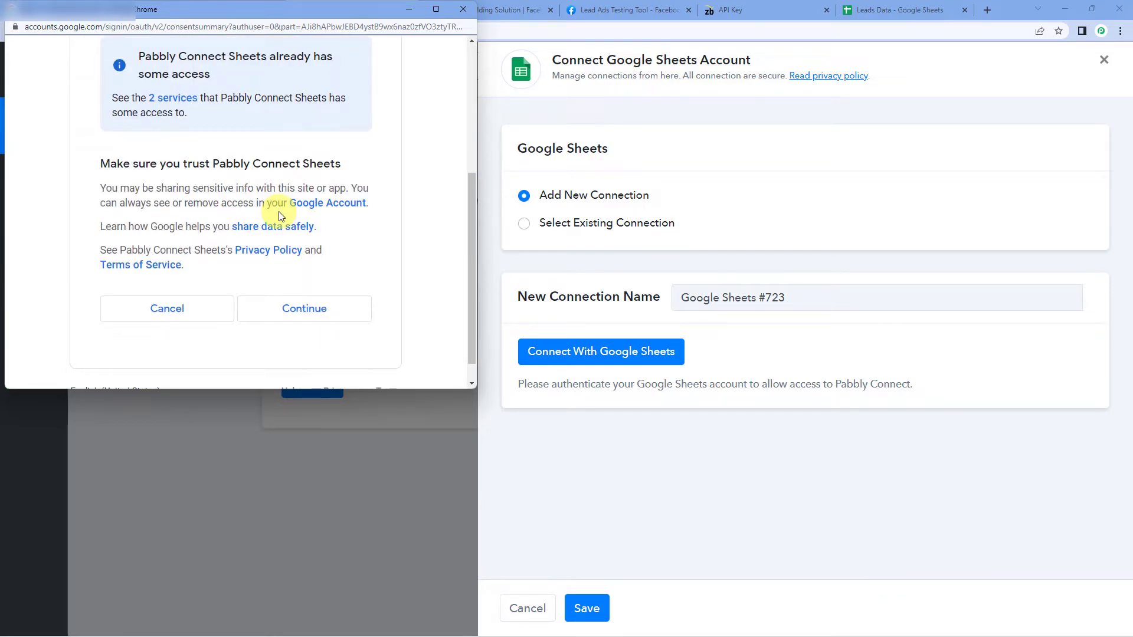
pyautogui.click(298, 312)
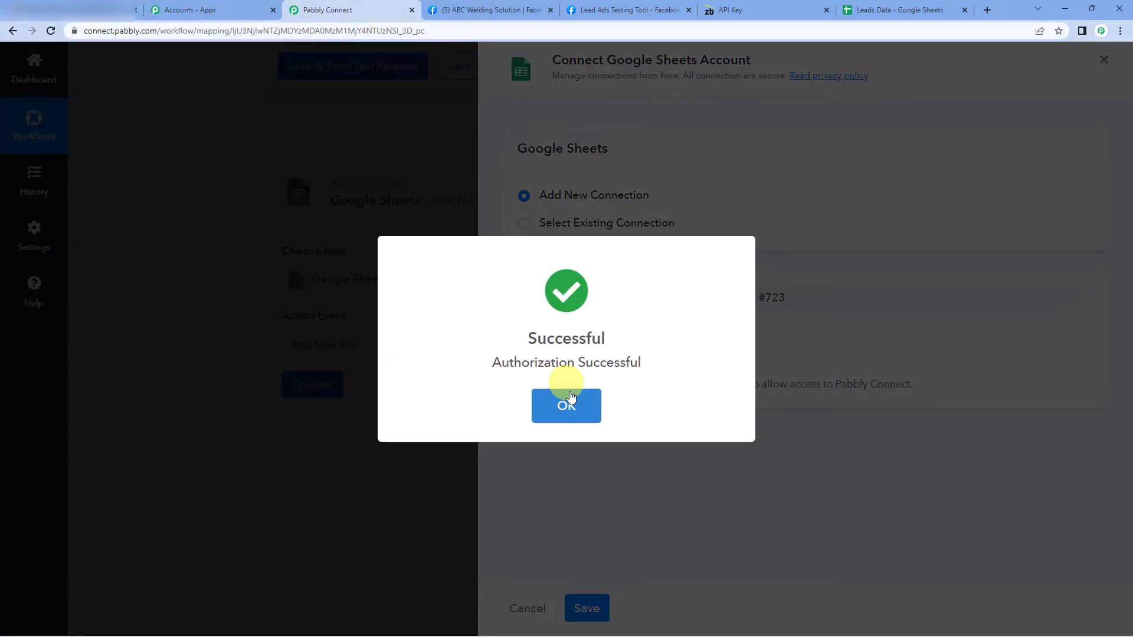
pyautogui.click(566, 400)
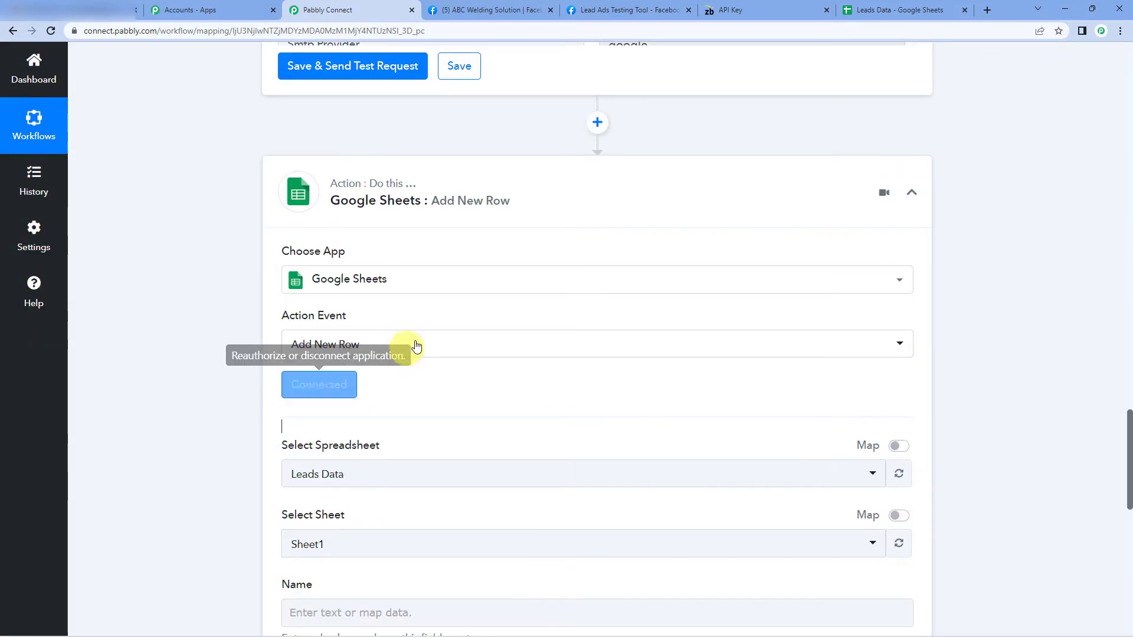
# Select Leads Data as the action's spreadsheet and check the column headings in that sheet
pyautogui.scroll(-2, 425, 334)
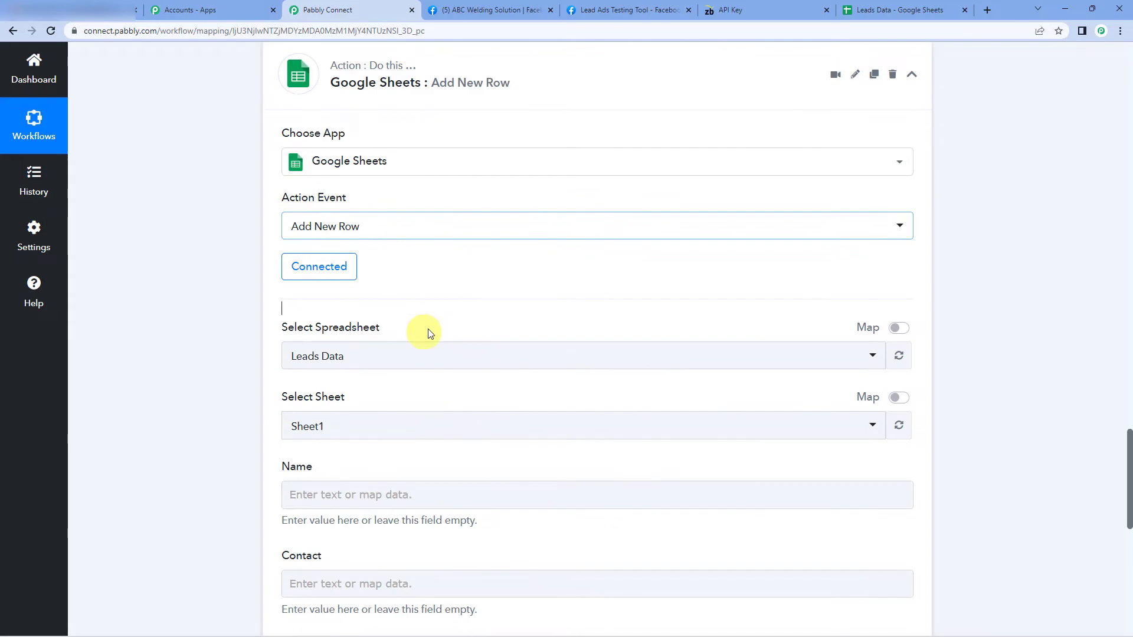
pyautogui.click(363, 361)
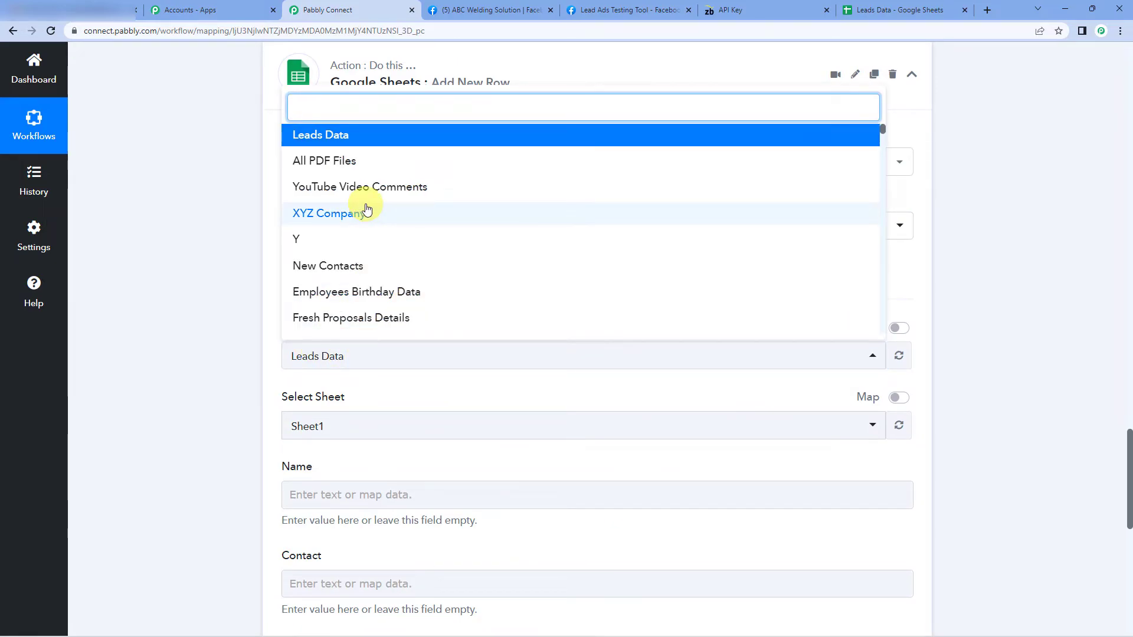
pyautogui.click(378, 358)
pyautogui.click(337, 356)
pyautogui.scroll(-1, 329, 246)
pyautogui.scroll(1, 362, 256)
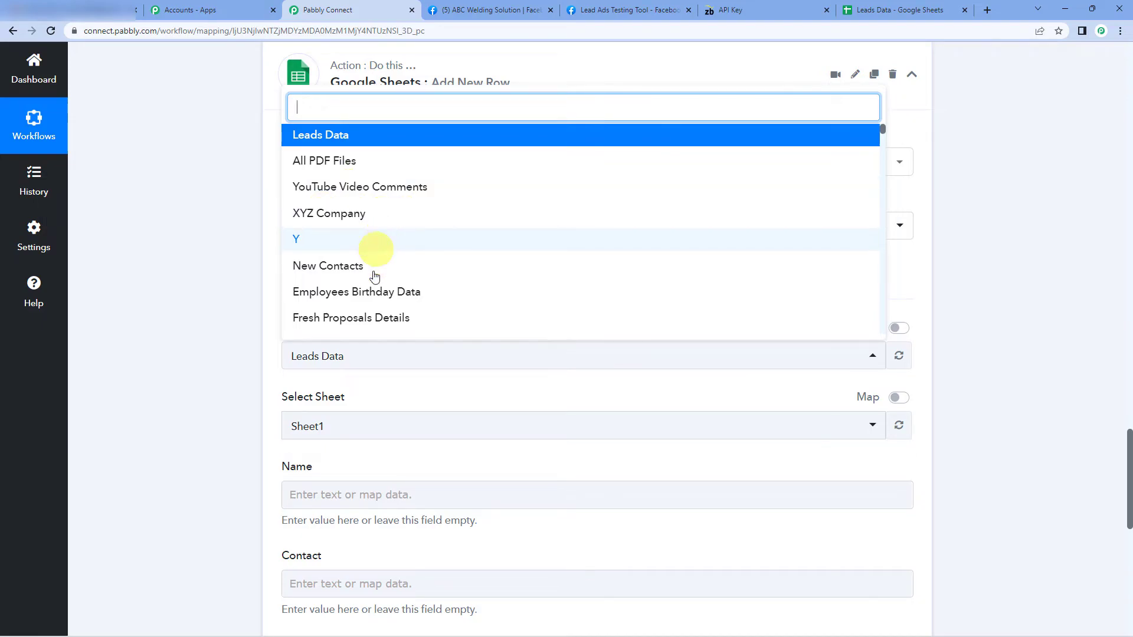
pyautogui.click(333, 139)
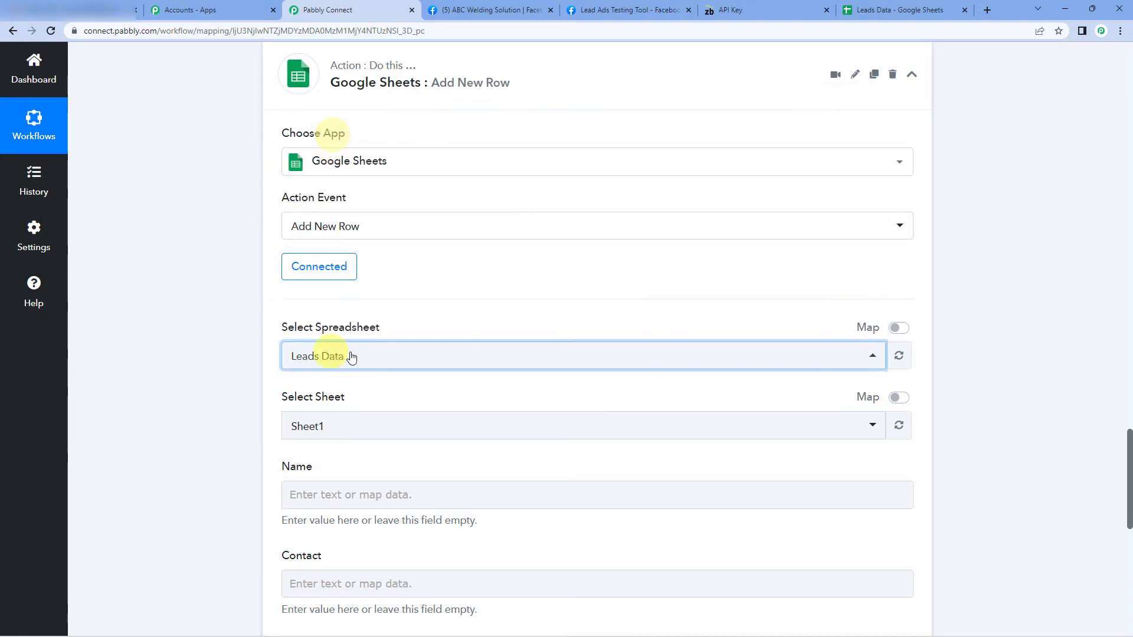
pyautogui.click(871, 6)
pyautogui.click(328, 345)
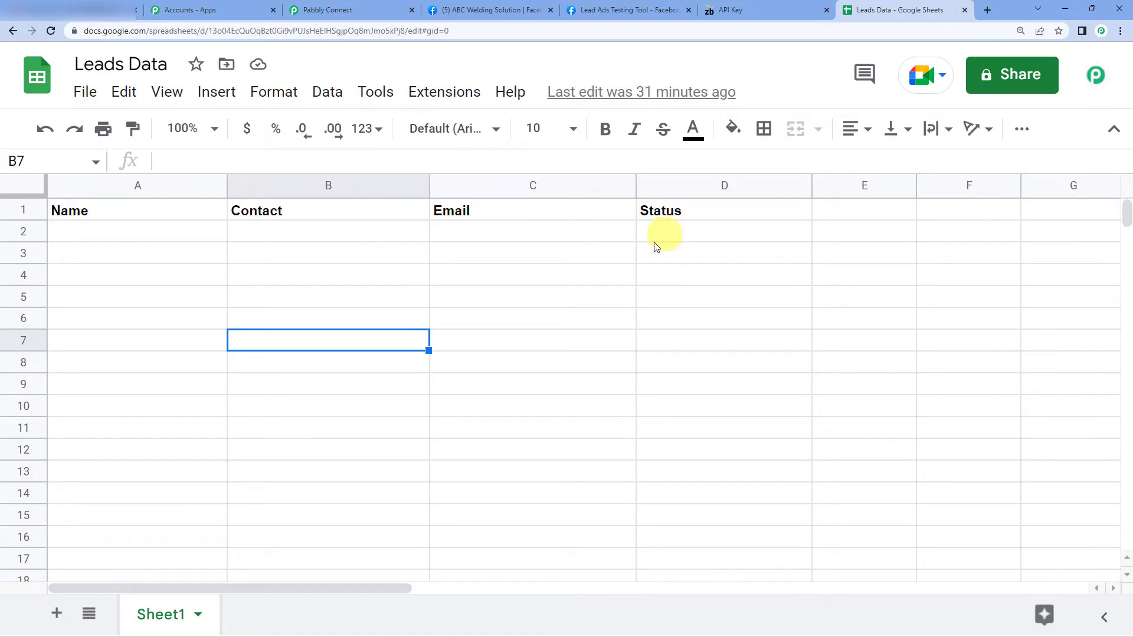
pyautogui.click(339, 17)
# Map the Facebook lead's Res4 Full Name to the new row's Name field
pyautogui.scroll(-5, 137, 340)
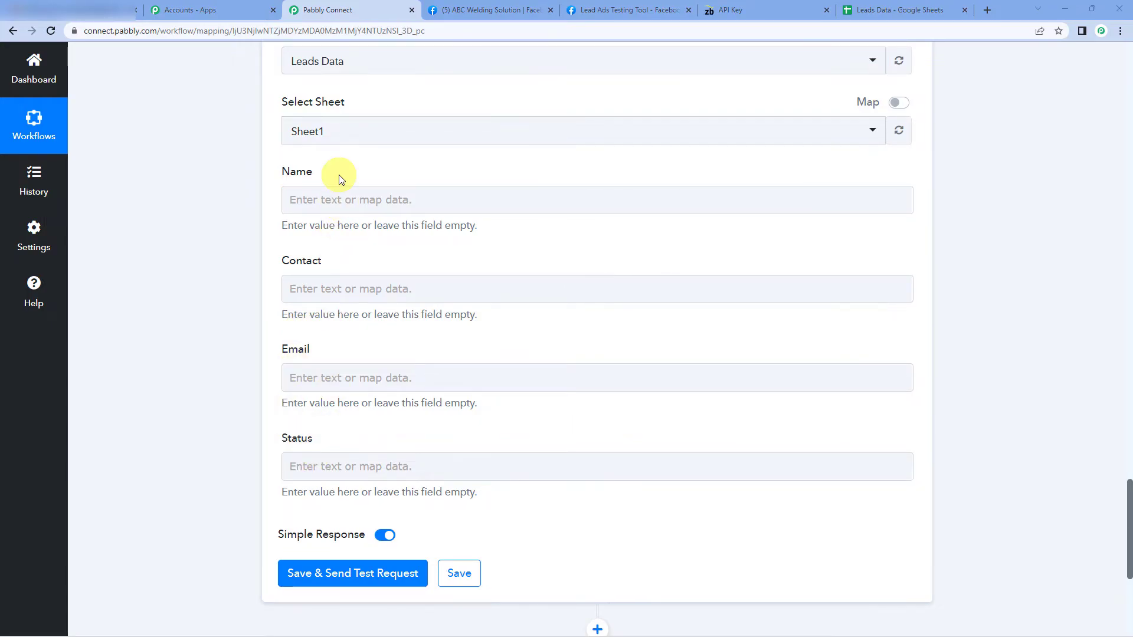
pyautogui.click(298, 200)
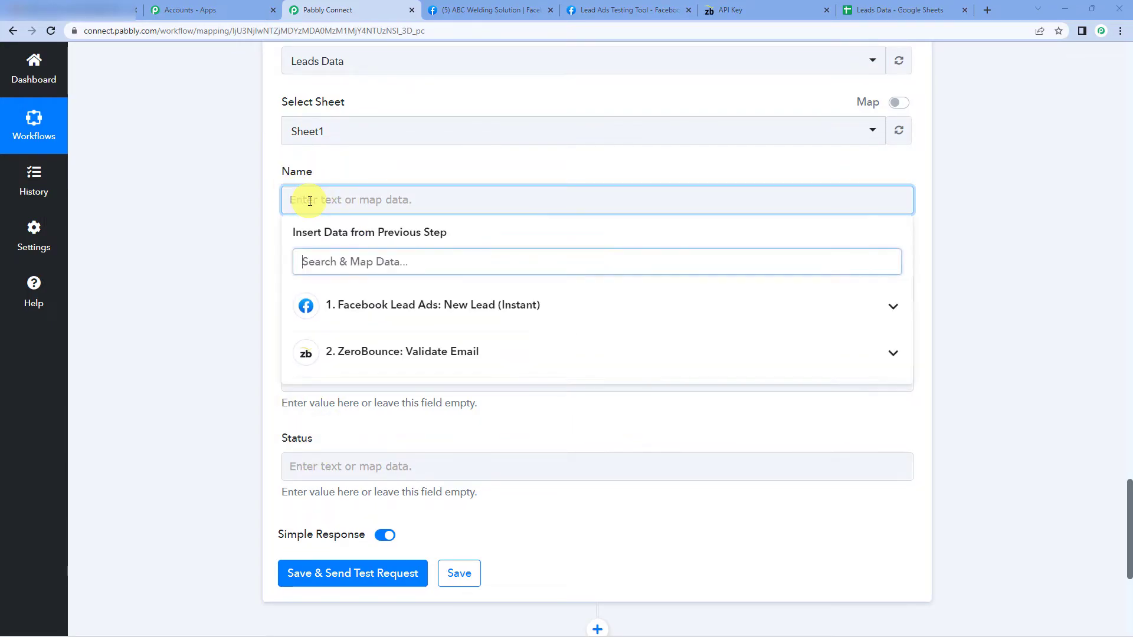
pyautogui.click(392, 305)
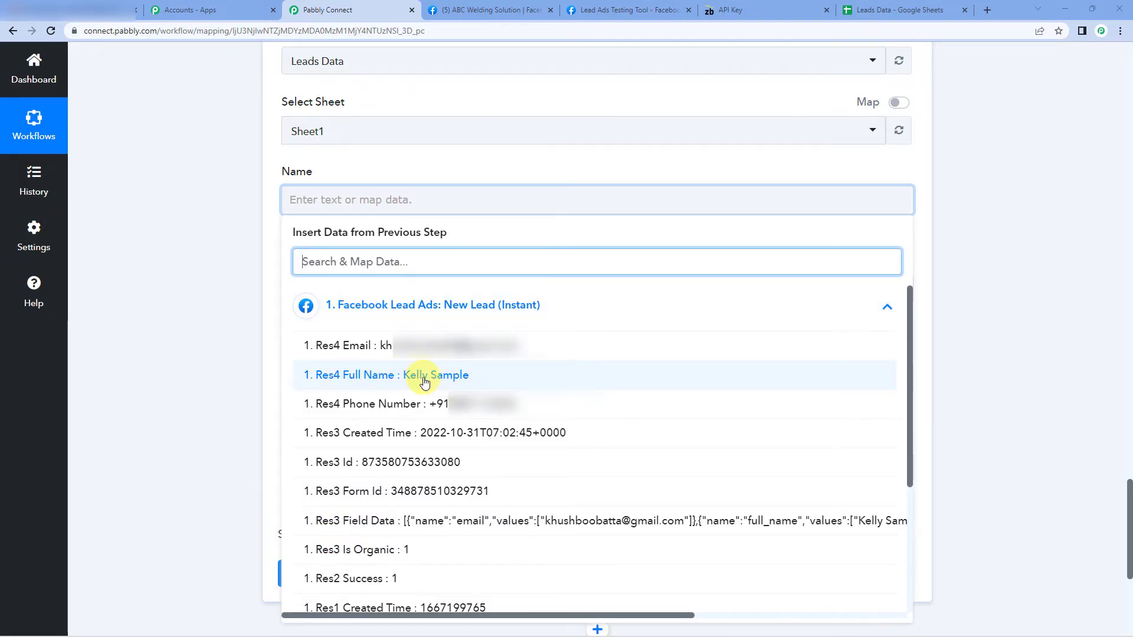
pyautogui.click(445, 380)
pyautogui.click(266, 208)
# Map the Facebook lead's Res4 Phone Number to the new row's Contact field
pyautogui.scroll(-1, 266, 275)
pyautogui.click(330, 230)
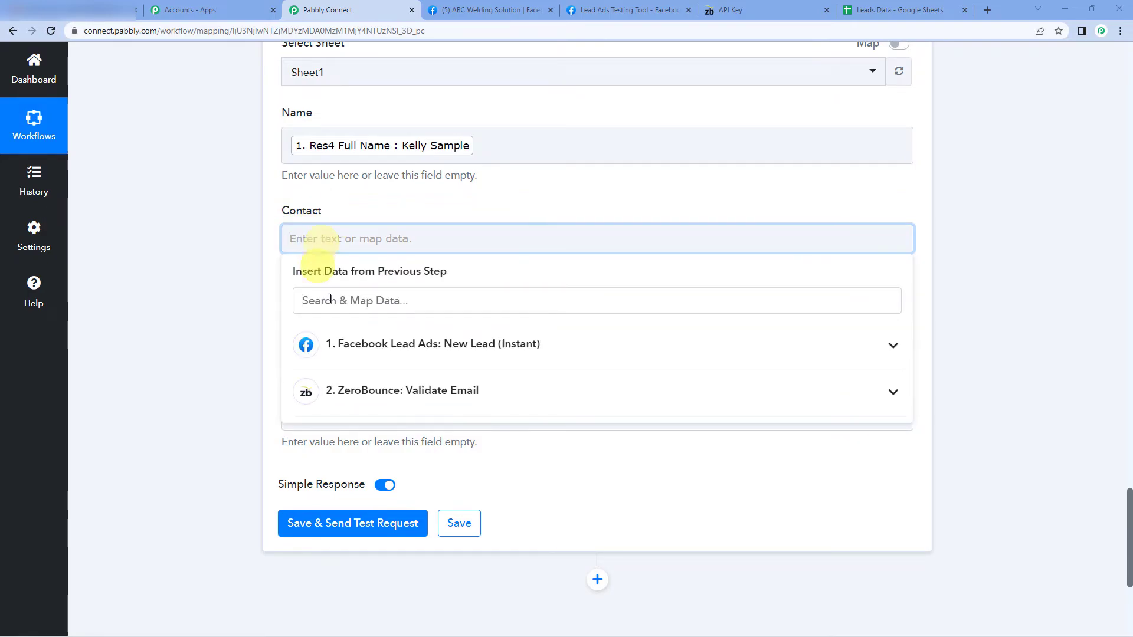
pyautogui.click(379, 348)
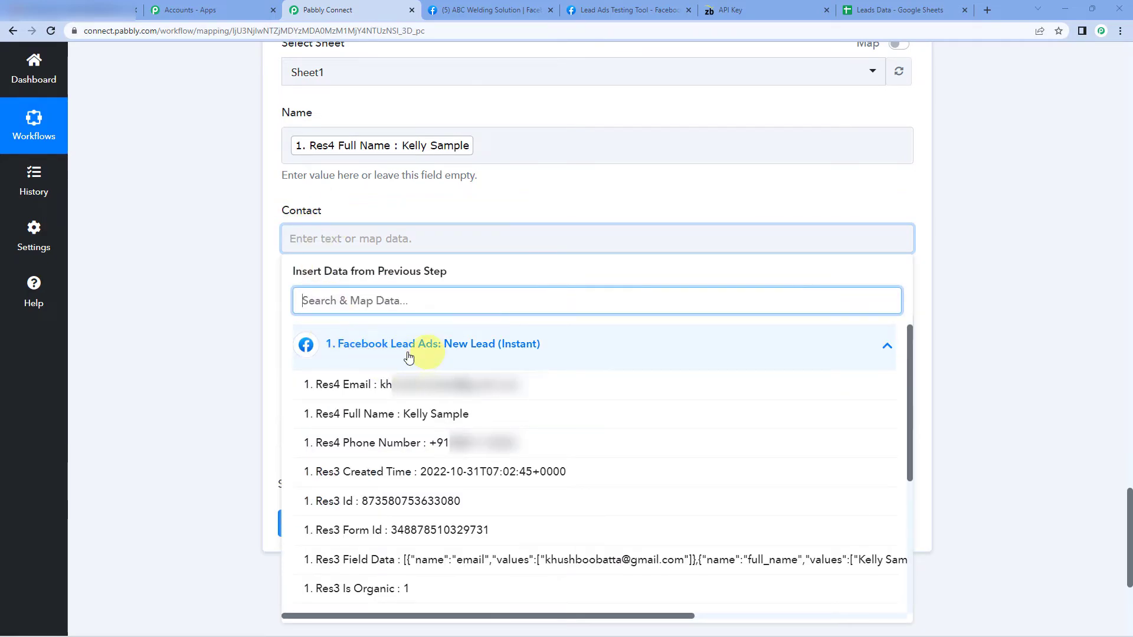
pyautogui.click(476, 451)
pyautogui.click(265, 241)
# Map the Facebook lead's Res4 Email to the new row's Email field
pyautogui.scroll(-1, 266, 240)
pyautogui.click(373, 285)
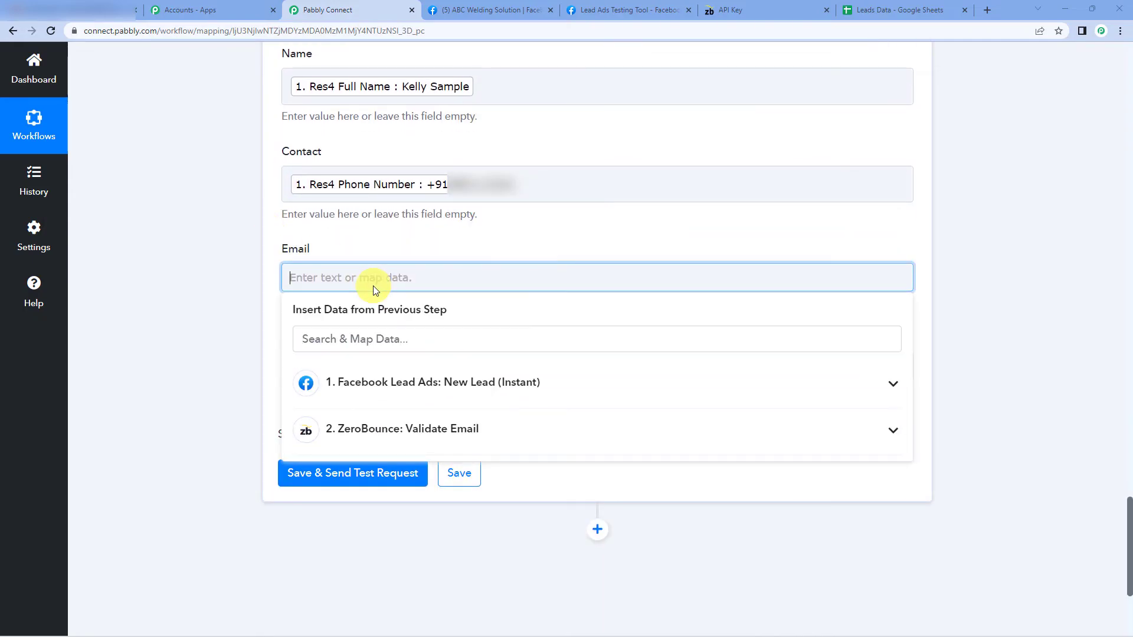
pyautogui.click(368, 389)
pyautogui.click(377, 382)
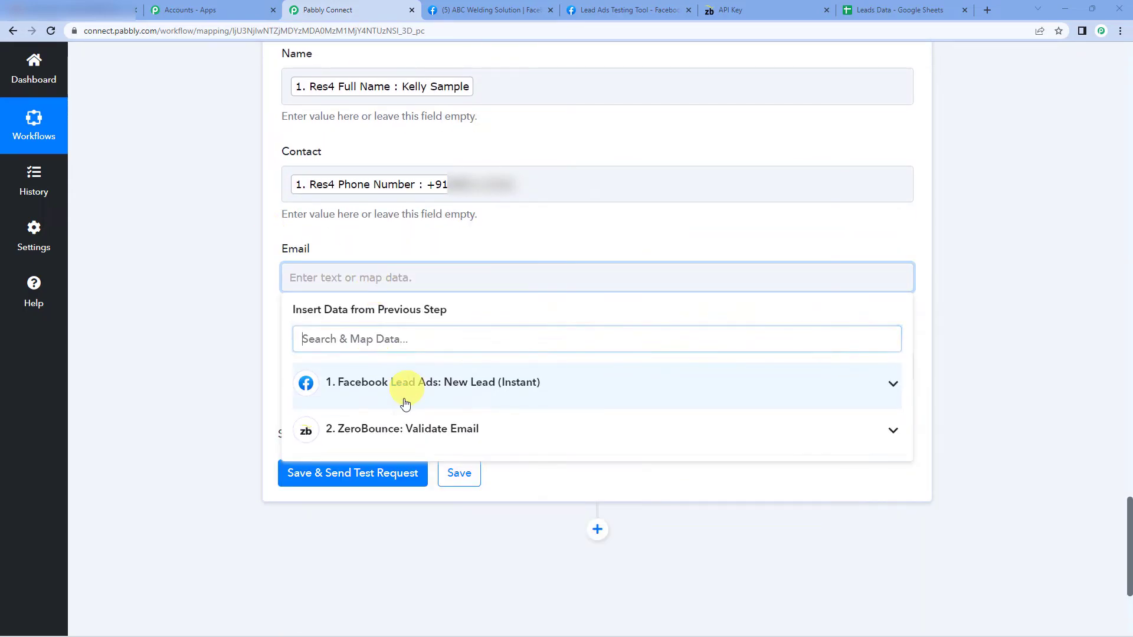
pyautogui.click(380, 430)
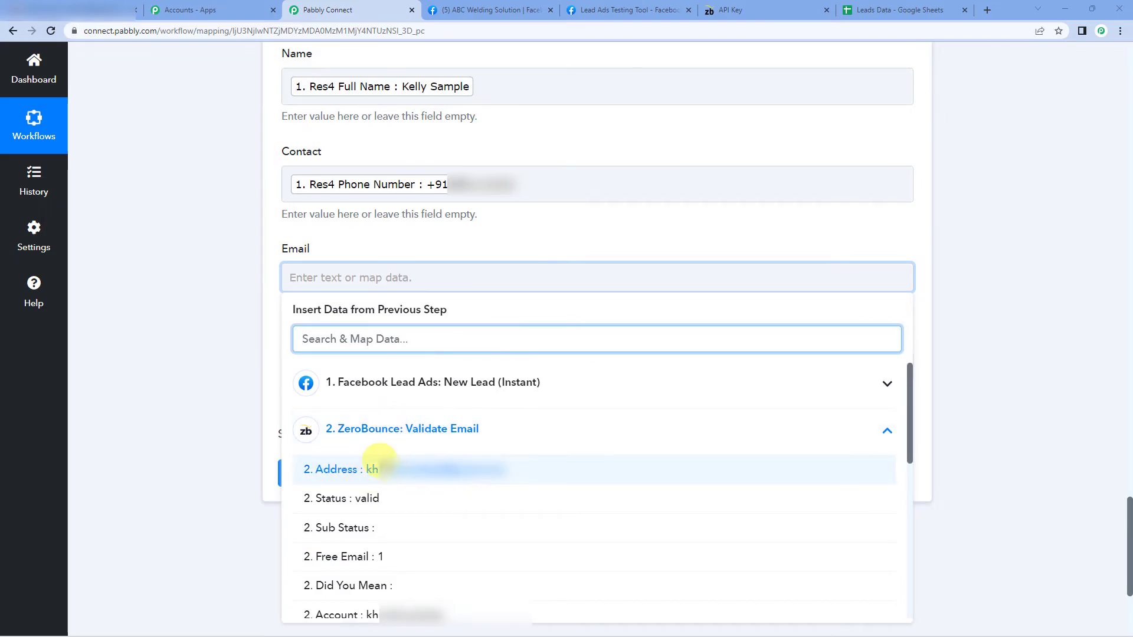
pyautogui.click(435, 429)
pyautogui.click(437, 384)
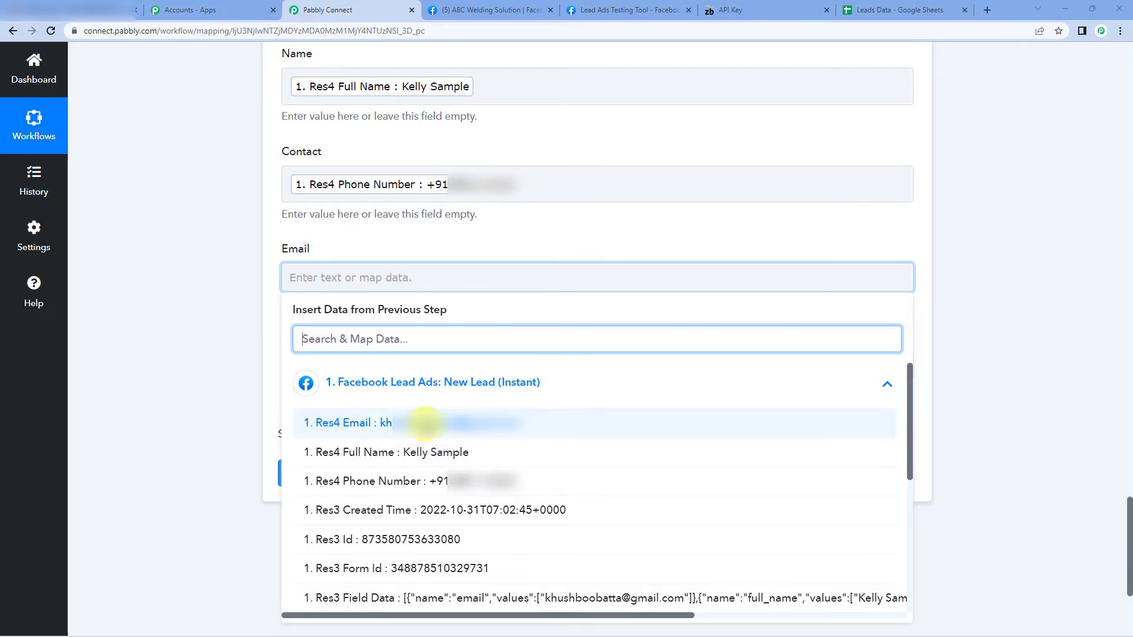
pyautogui.click(425, 423)
pyautogui.click(288, 269)
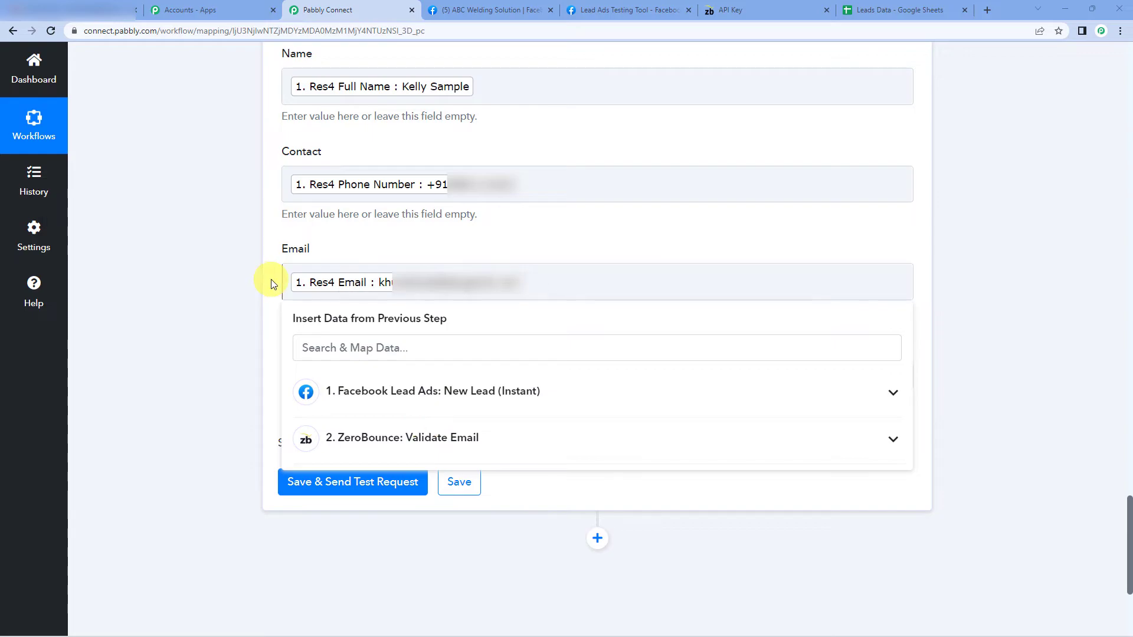
pyautogui.click(271, 279)
# Map the Status value from the ZeroBounce Validate Email response to the new row's Status field
pyautogui.click(308, 370)
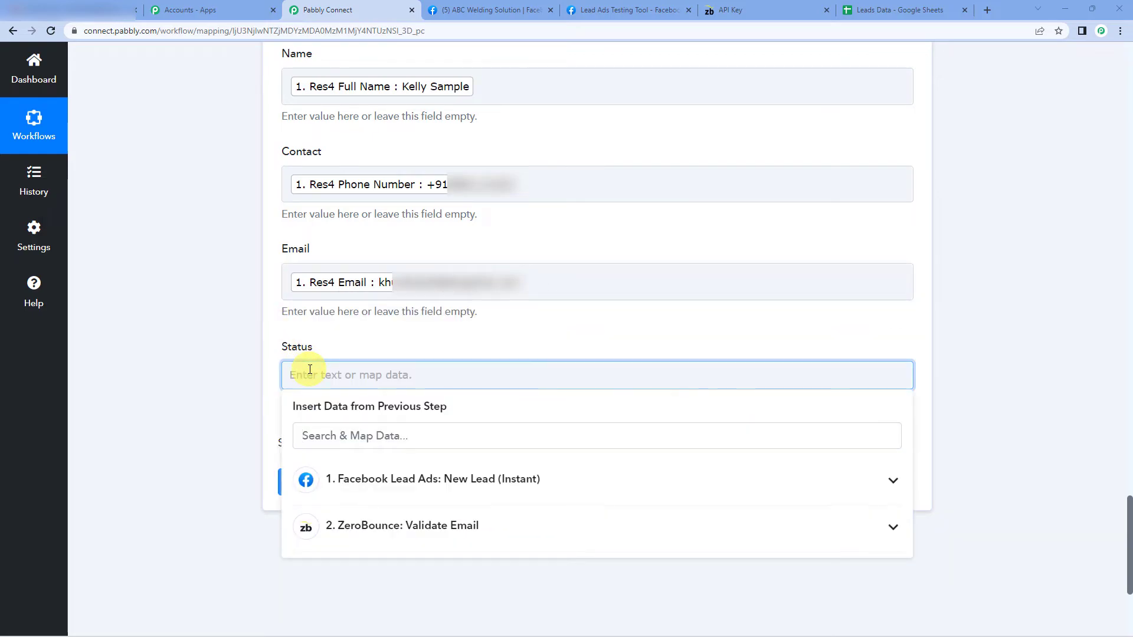
pyautogui.click(364, 531)
pyautogui.scroll(-1, 430, 472)
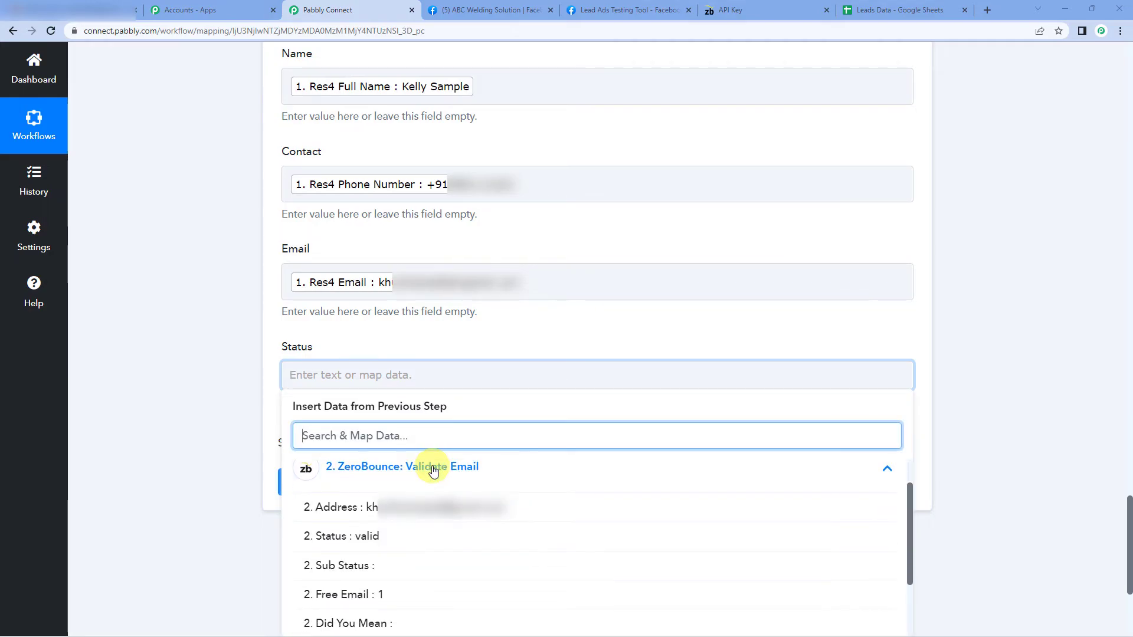
pyautogui.scroll(-1, 443, 431)
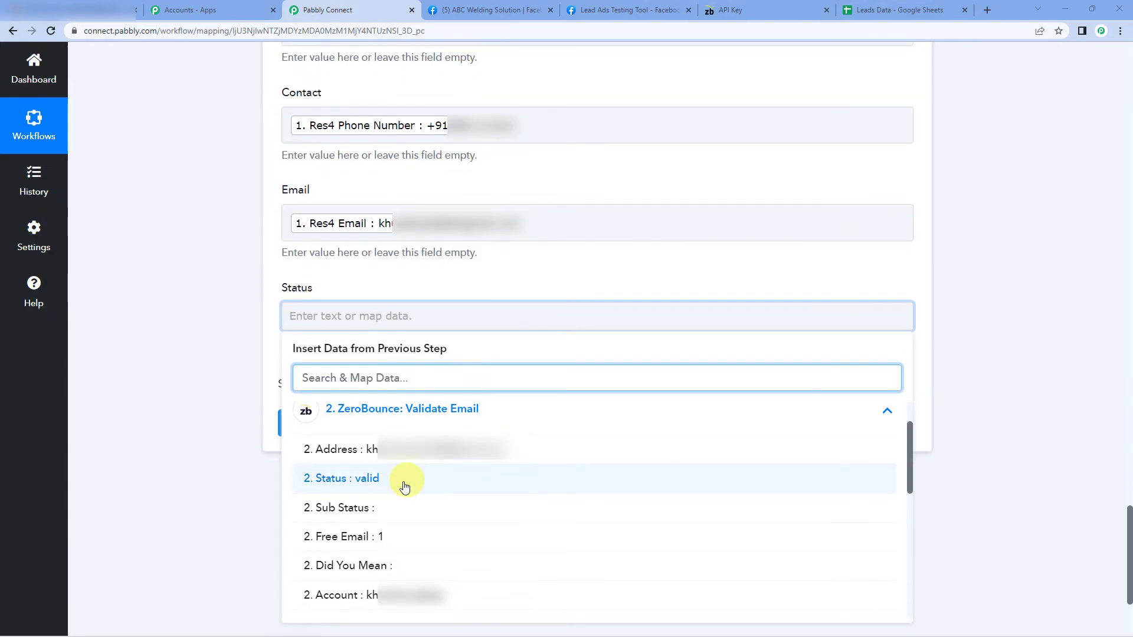
pyautogui.click(369, 481)
pyautogui.click(271, 321)
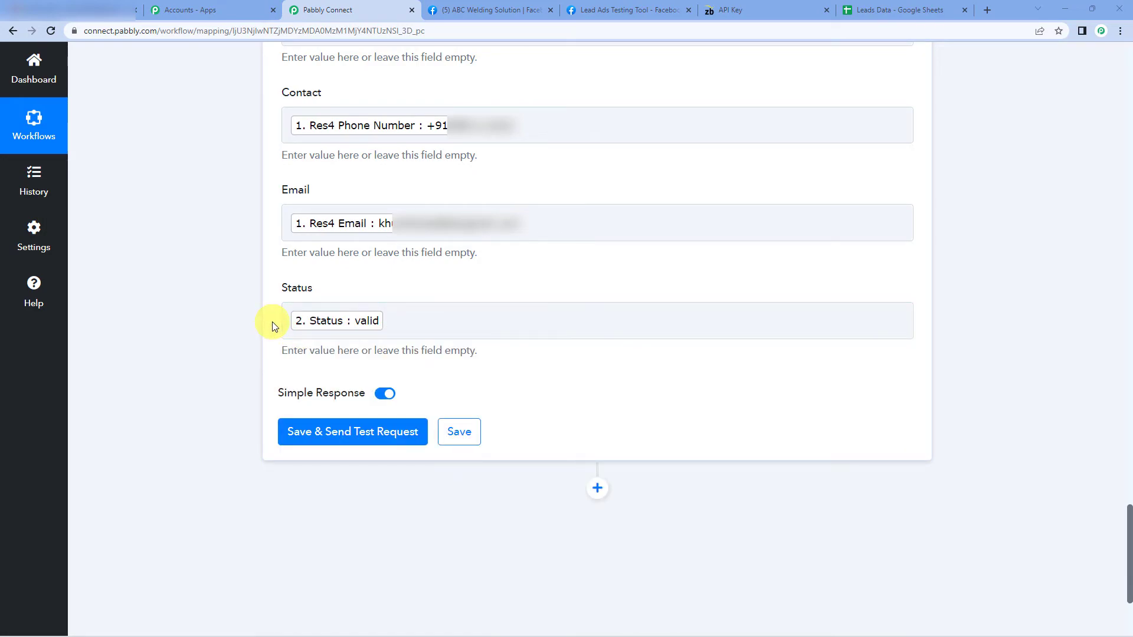
# Review the field mappings and settings of the Facebook Lead Ads trigger, ZeroBounce Validate Email action and Google Sheets Add New Row action
pyautogui.scroll(2, 273, 321)
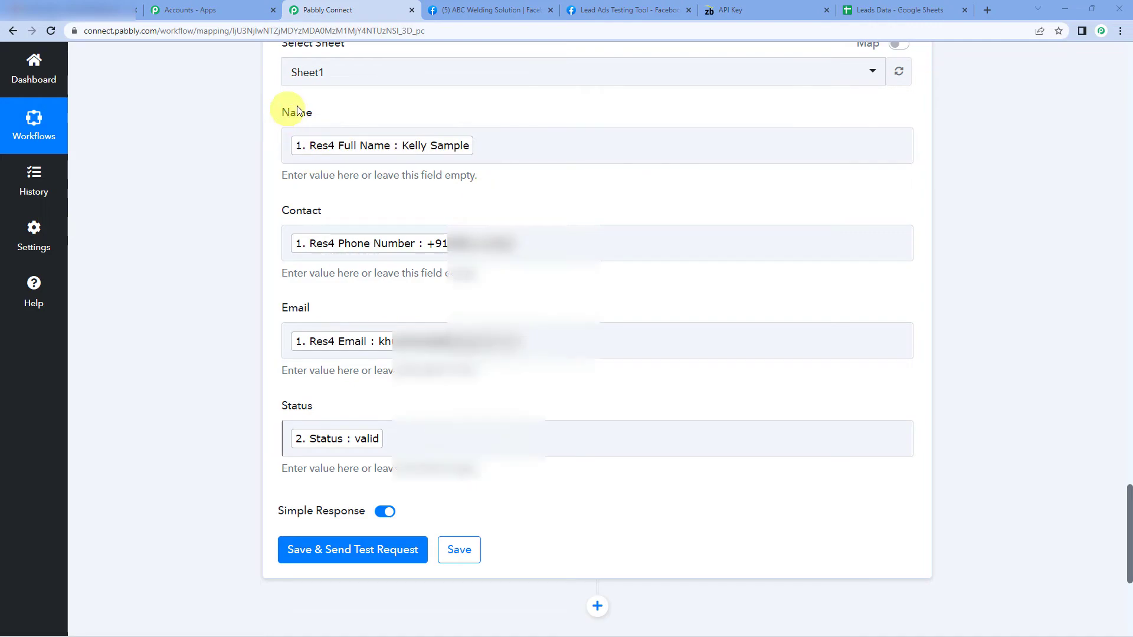
pyautogui.scroll(2, 312, 232)
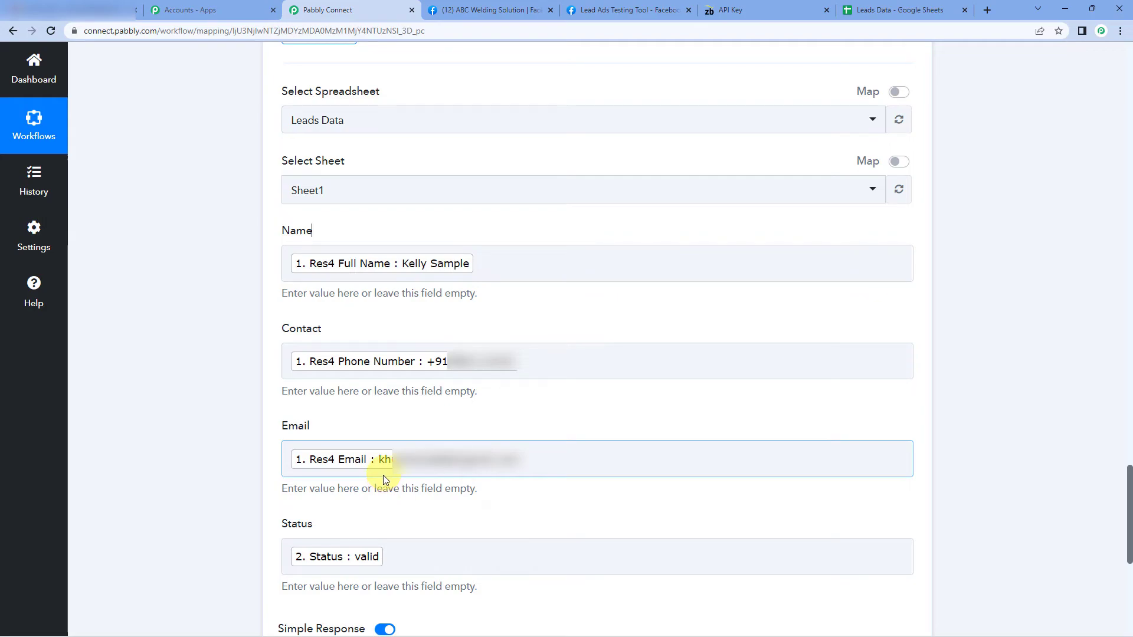
pyautogui.scroll(10, 228, 462)
pyautogui.scroll(20, 225, 464)
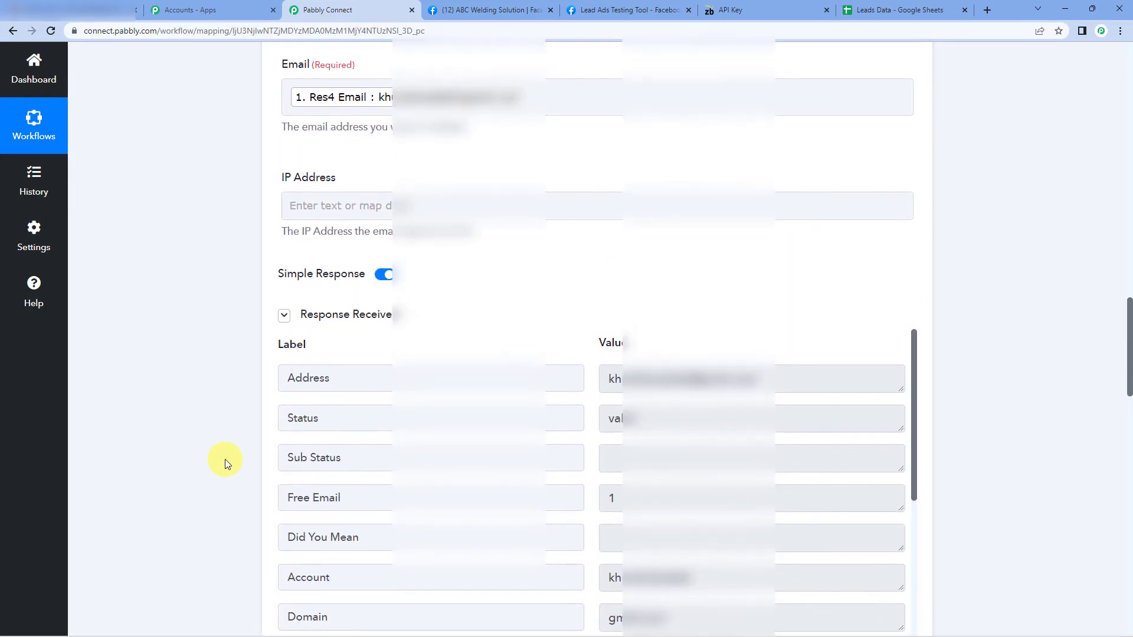
pyautogui.scroll(2, 405, 252)
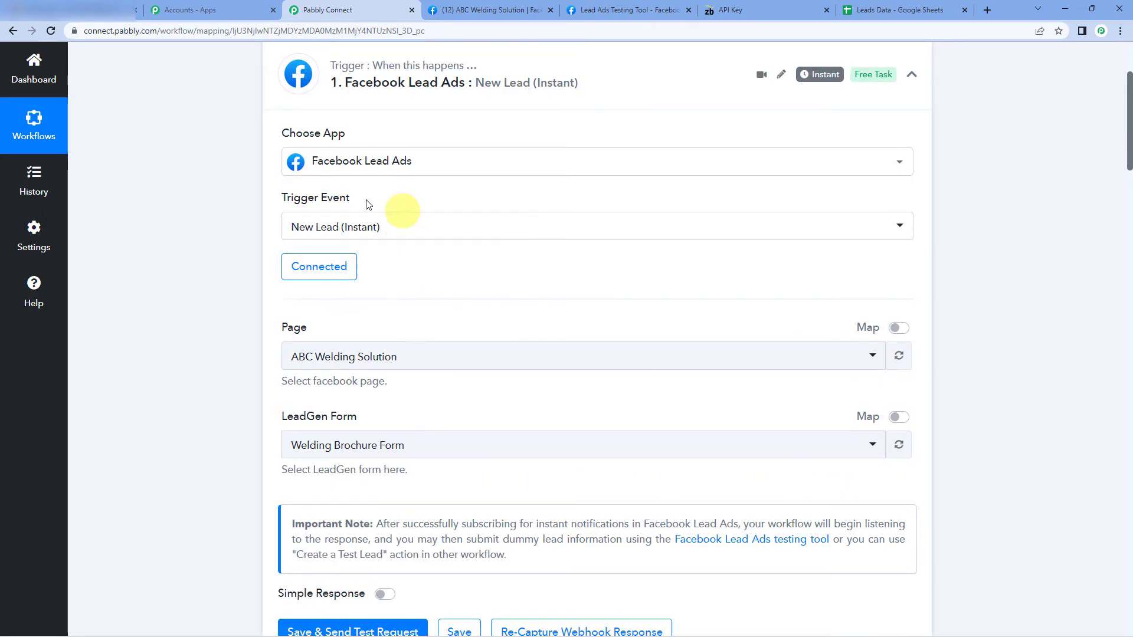
pyautogui.scroll(-5, 197, 363)
pyautogui.scroll(-12, 197, 363)
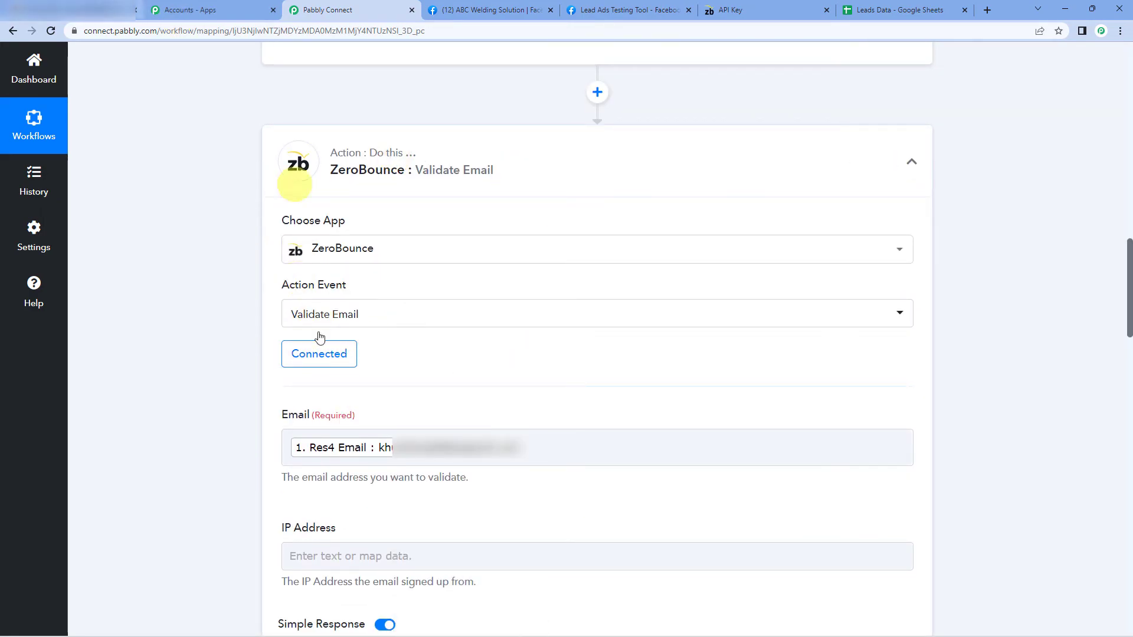
pyautogui.scroll(-2, 472, 348)
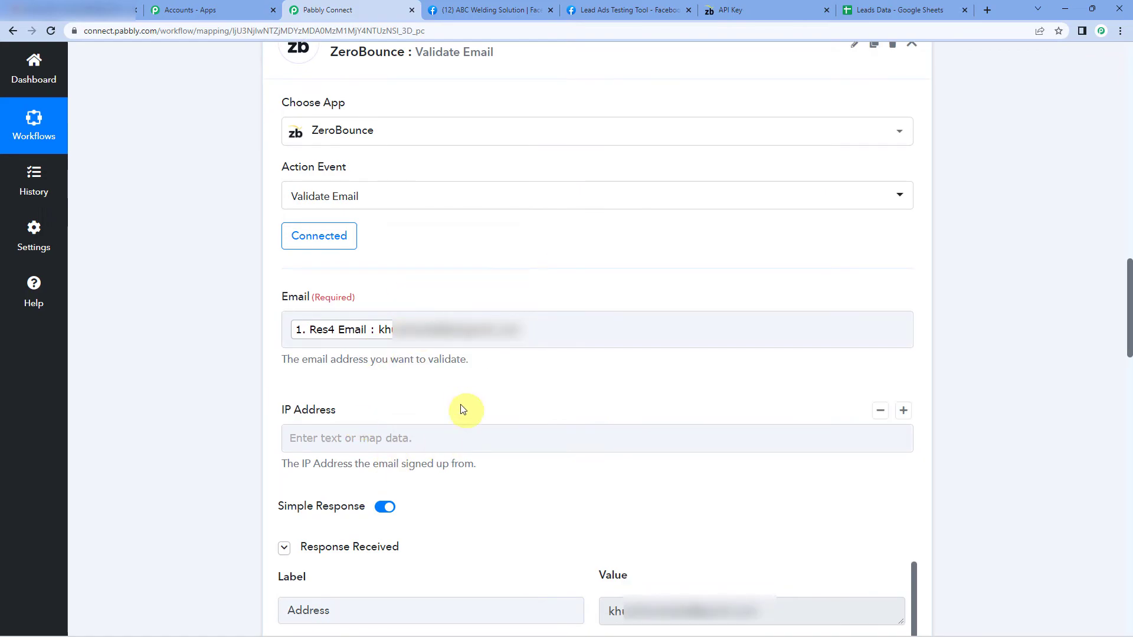
pyautogui.scroll(-5, 437, 434)
pyautogui.scroll(-10, 170, 398)
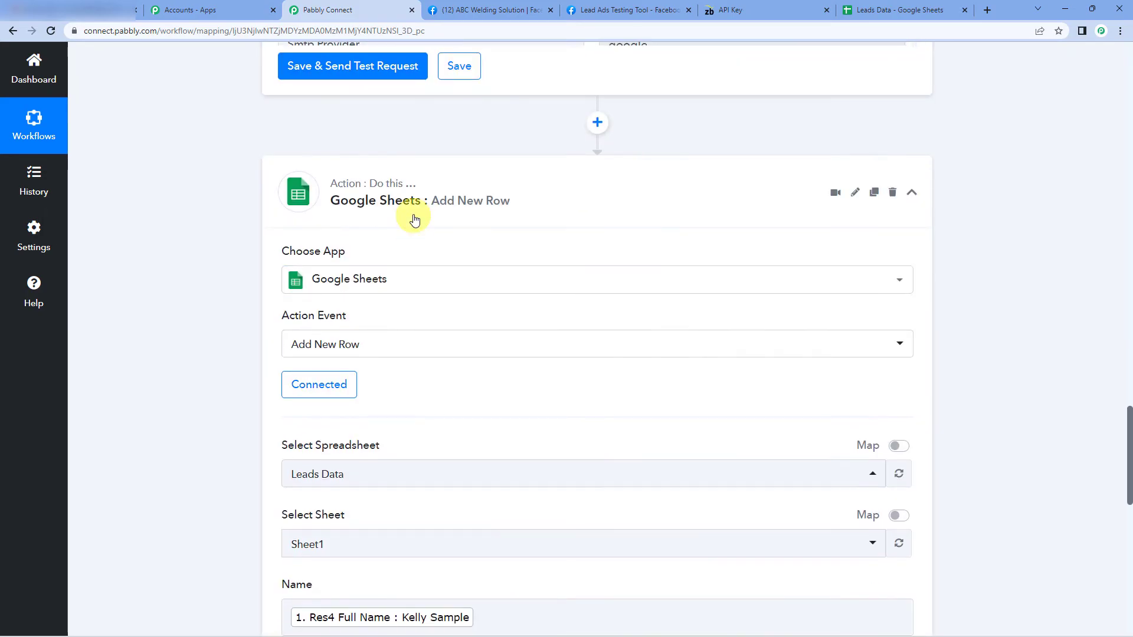
pyautogui.scroll(-4, 389, 320)
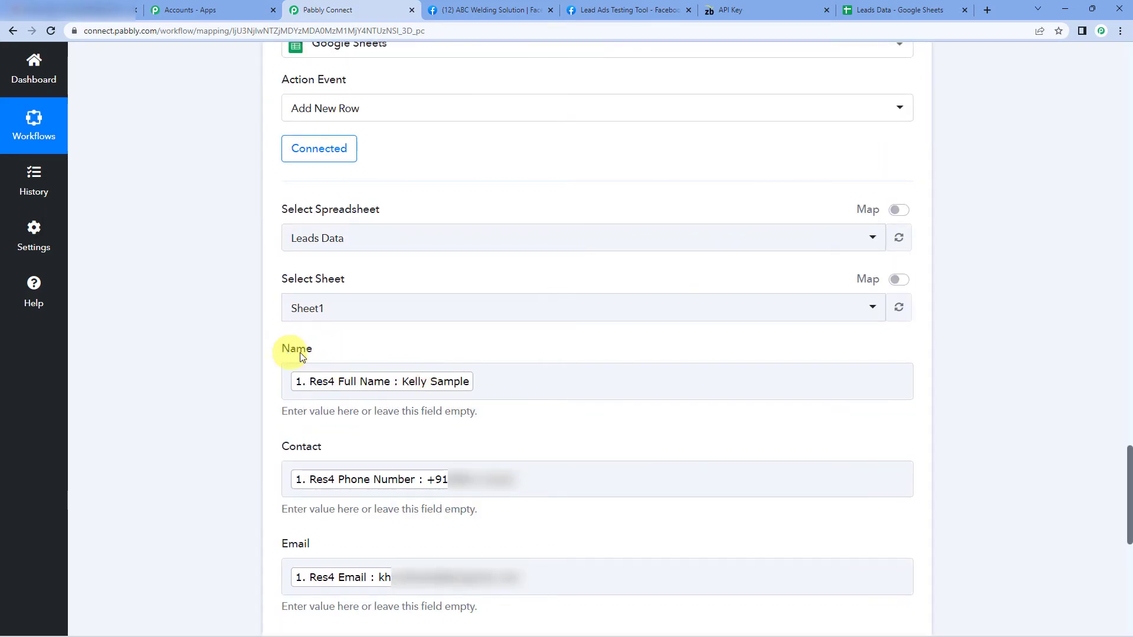
pyautogui.scroll(-2, 292, 228)
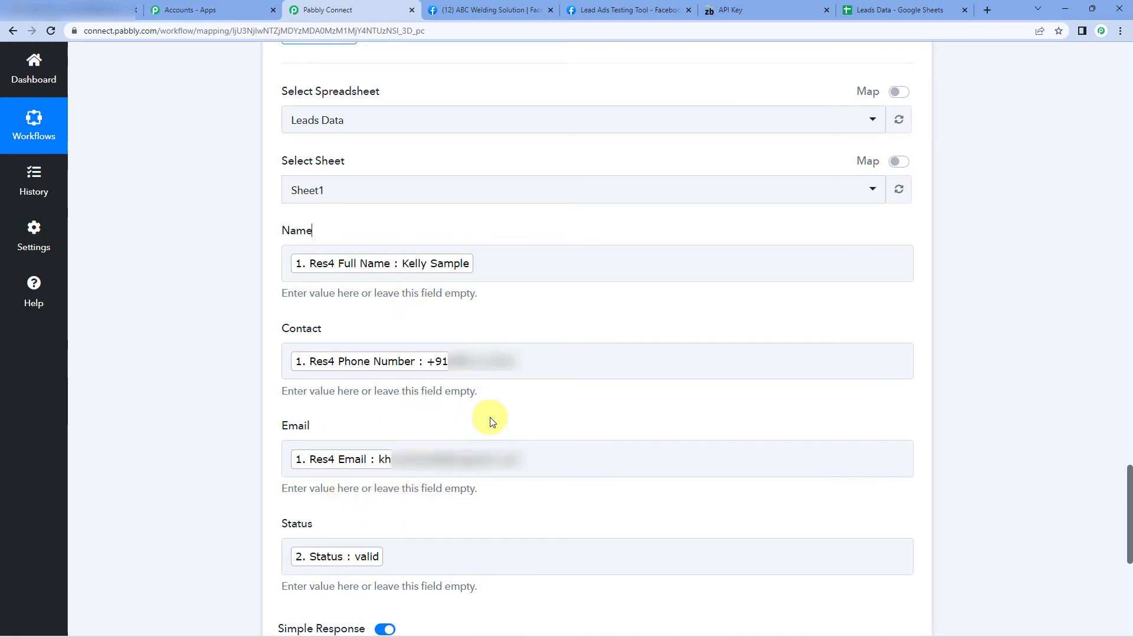
# Save the Google Sheets Add New Row action, send its test request and examine the response received
pyautogui.scroll(-5, 490, 422)
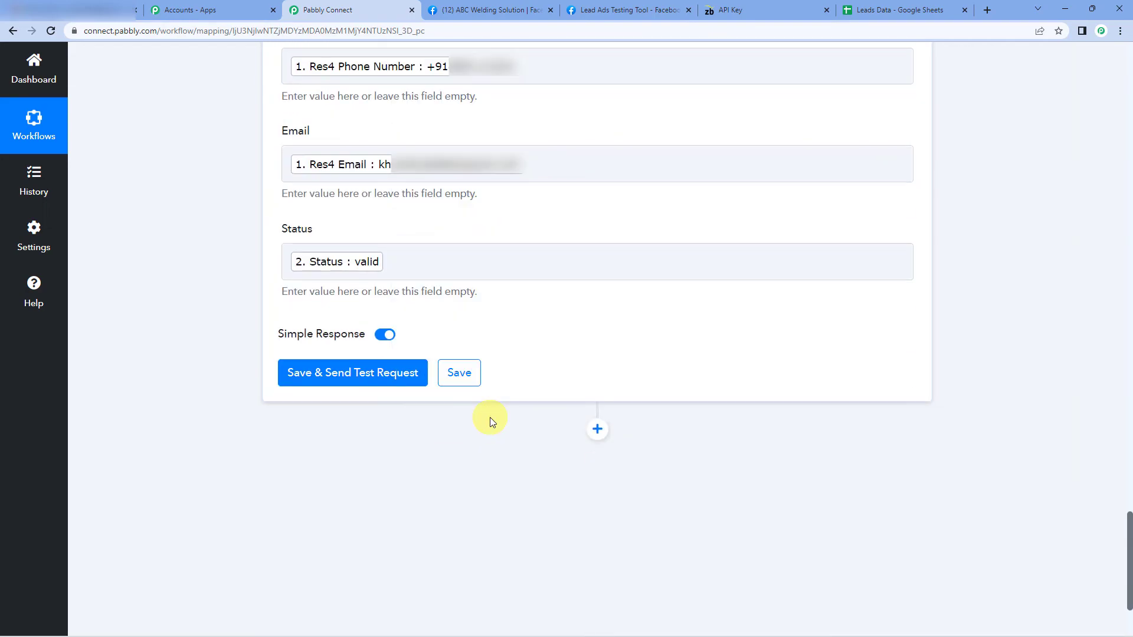
pyautogui.click(311, 378)
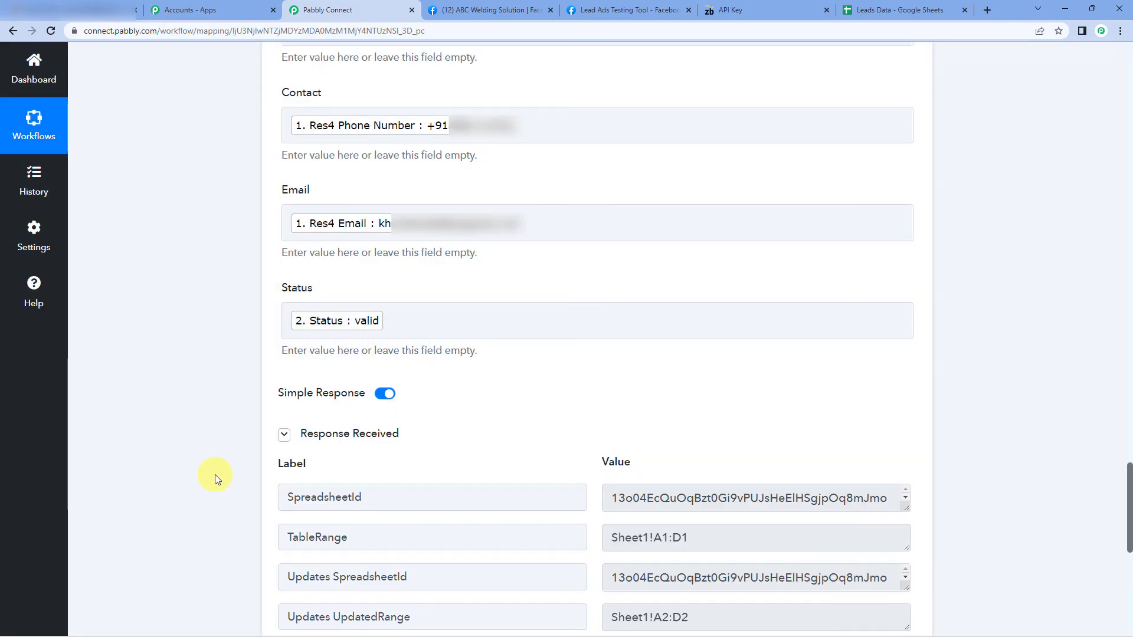
pyautogui.scroll(-2, 344, 361)
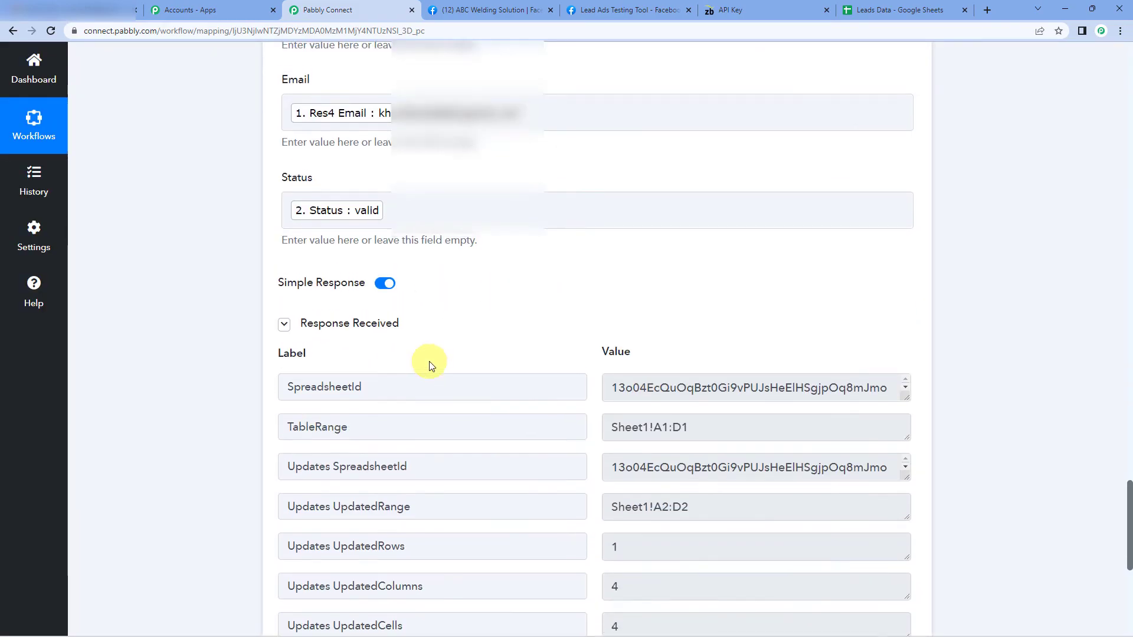
pyautogui.scroll(-2, 238, 352)
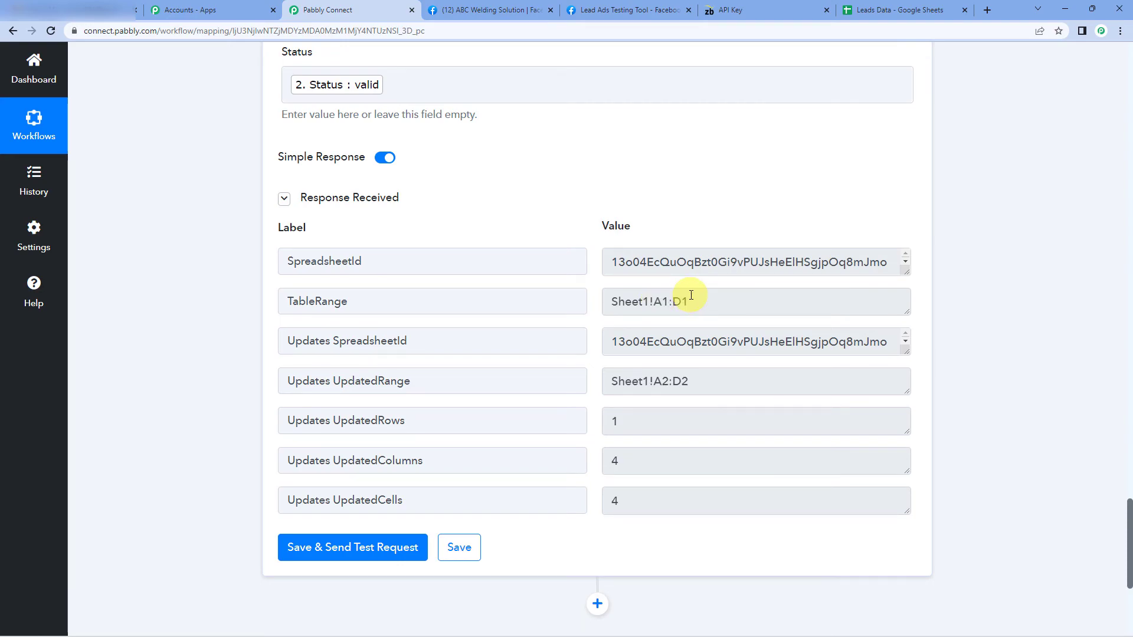
# Switch to the Leads Data spreadsheet in Google Sheets and check the row added to Sheet1 by the test request
pyautogui.scroll(9, 563, 314)
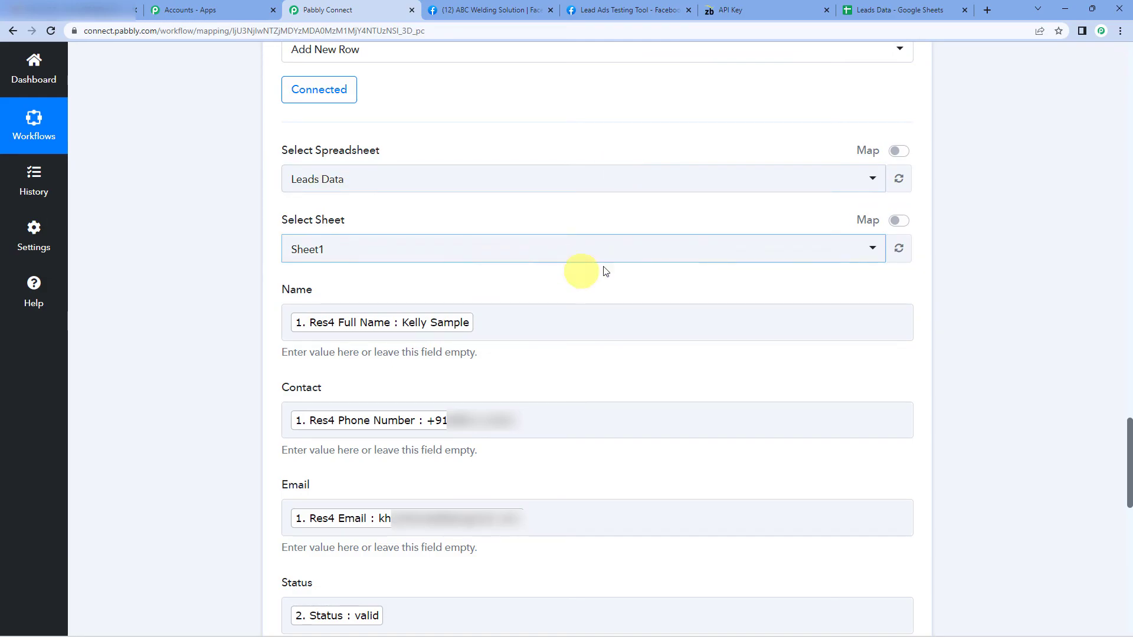
pyautogui.click(867, 9)
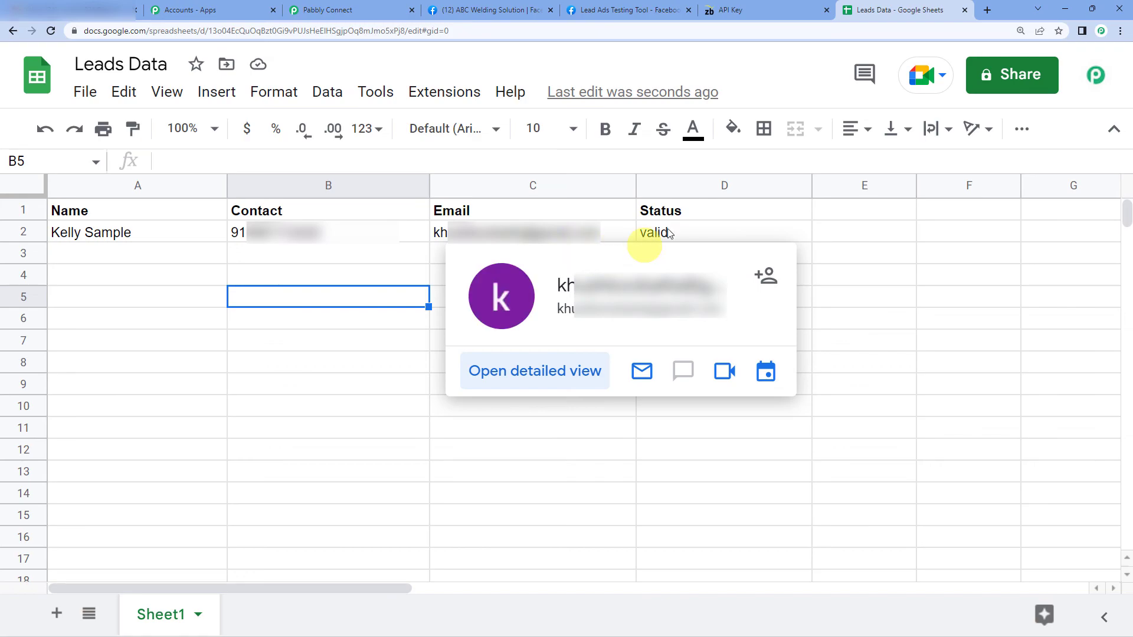
pyautogui.click(1011, 251)
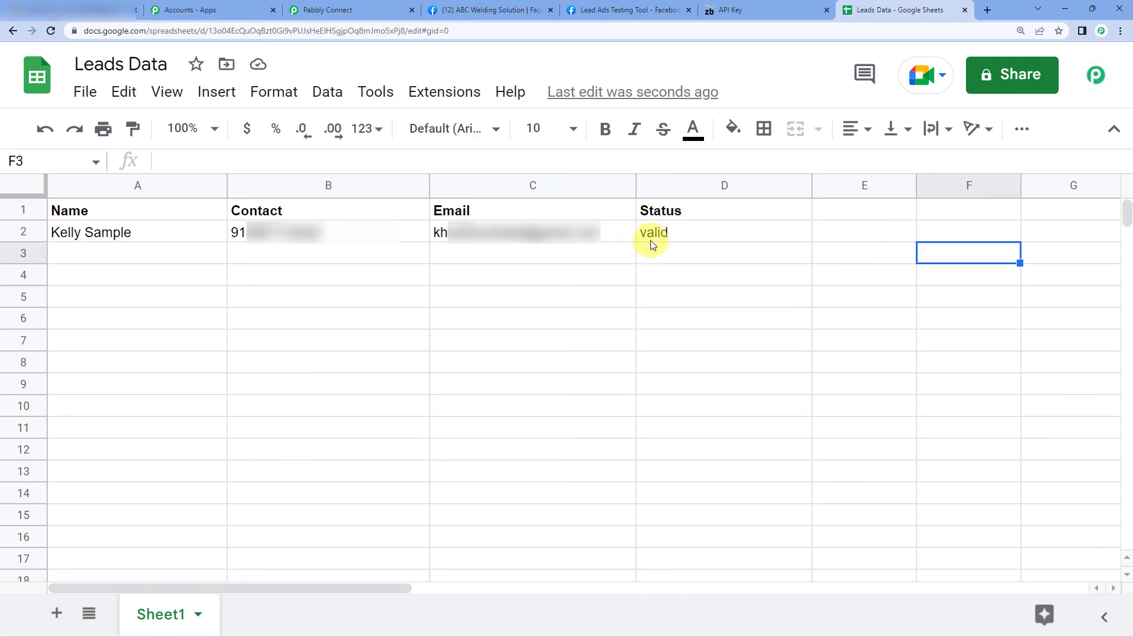
# Return to the Pabbly Connect workflow and collapse the Google Sheets, ZeroBounce and Facebook Lead Ads steps
pyautogui.click(330, 10)
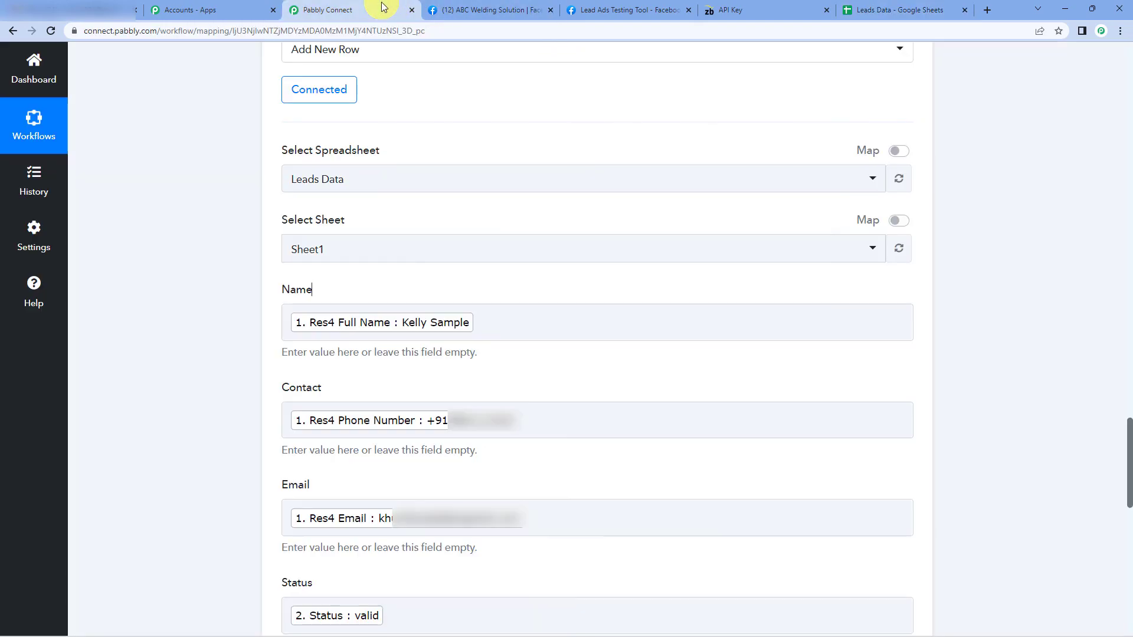
pyautogui.scroll(7, 177, 425)
pyautogui.scroll(2, 175, 429)
pyautogui.click(380, 425)
pyautogui.scroll(15, 164, 397)
pyautogui.click(416, 463)
pyautogui.scroll(15, 185, 387)
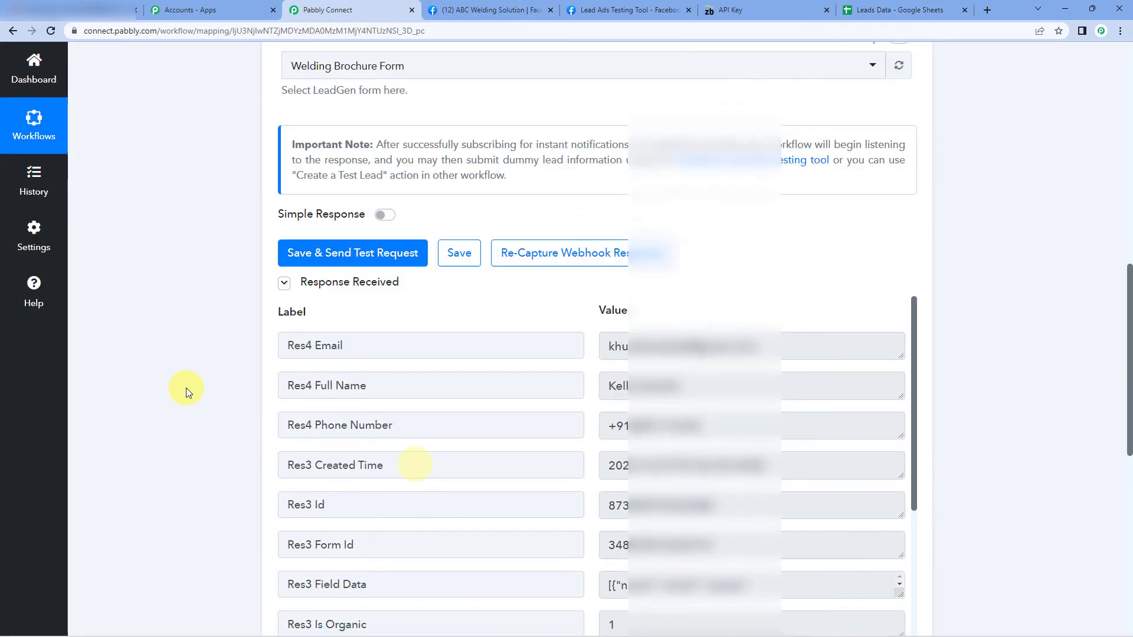
pyautogui.click(464, 273)
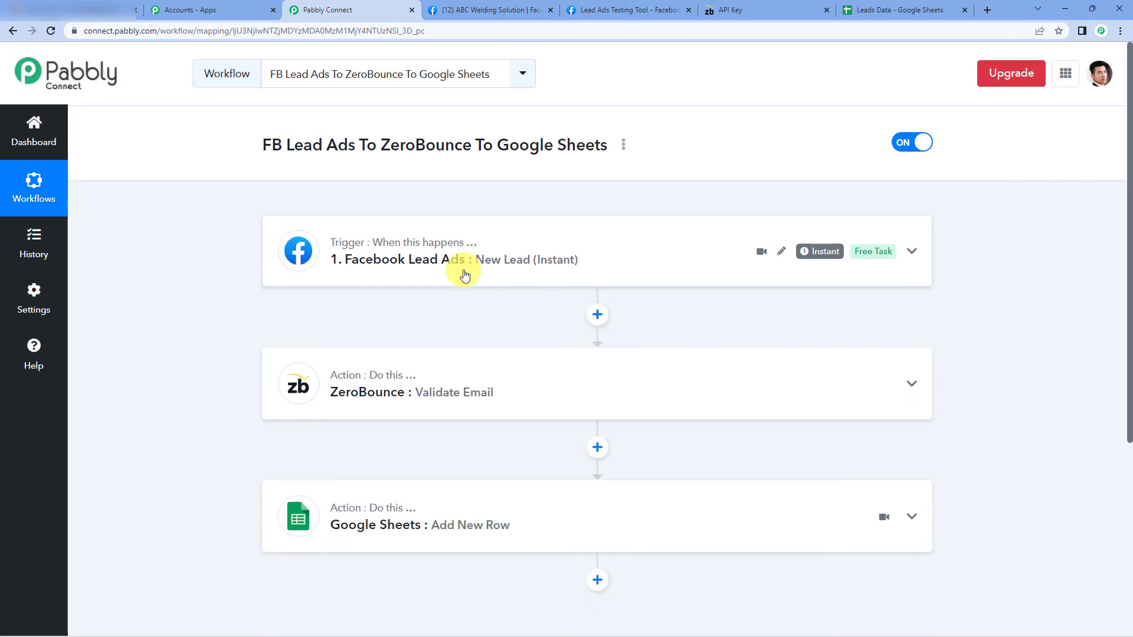